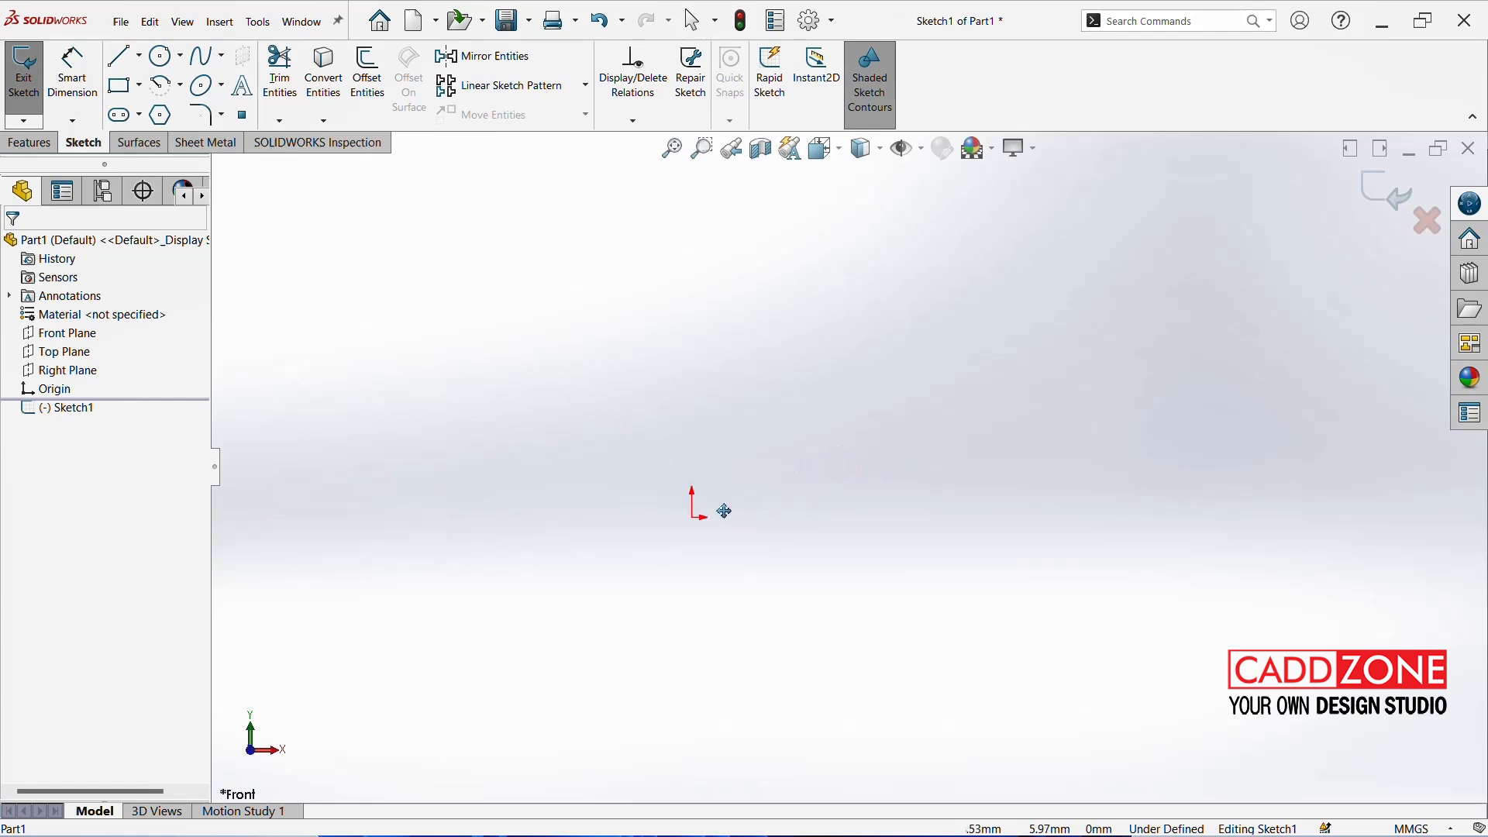
Sketch a vertical construction centerline about 82 mm long, starting at the origin and running upward
key("Escape")
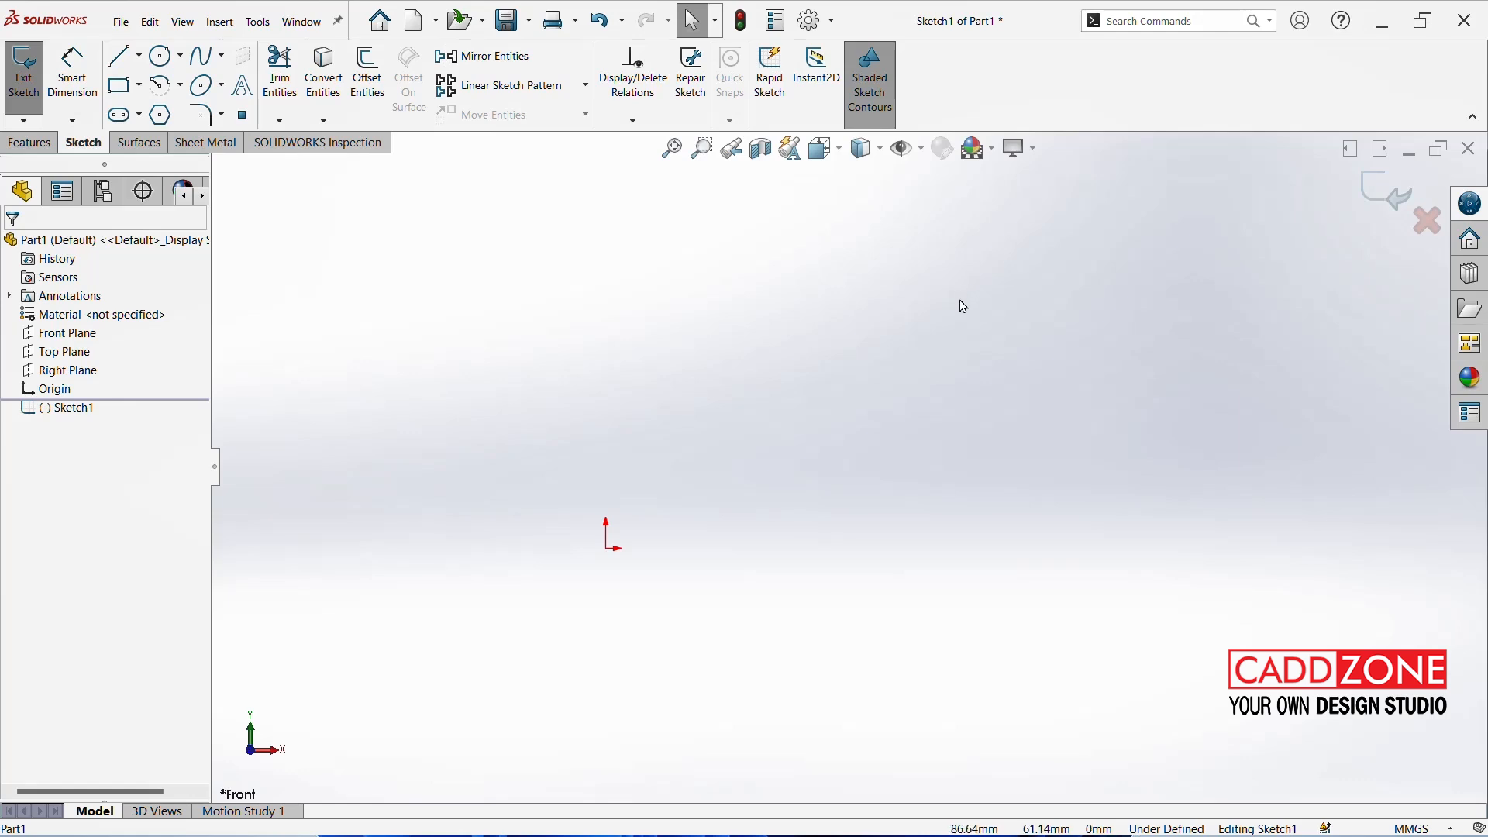
key("l")
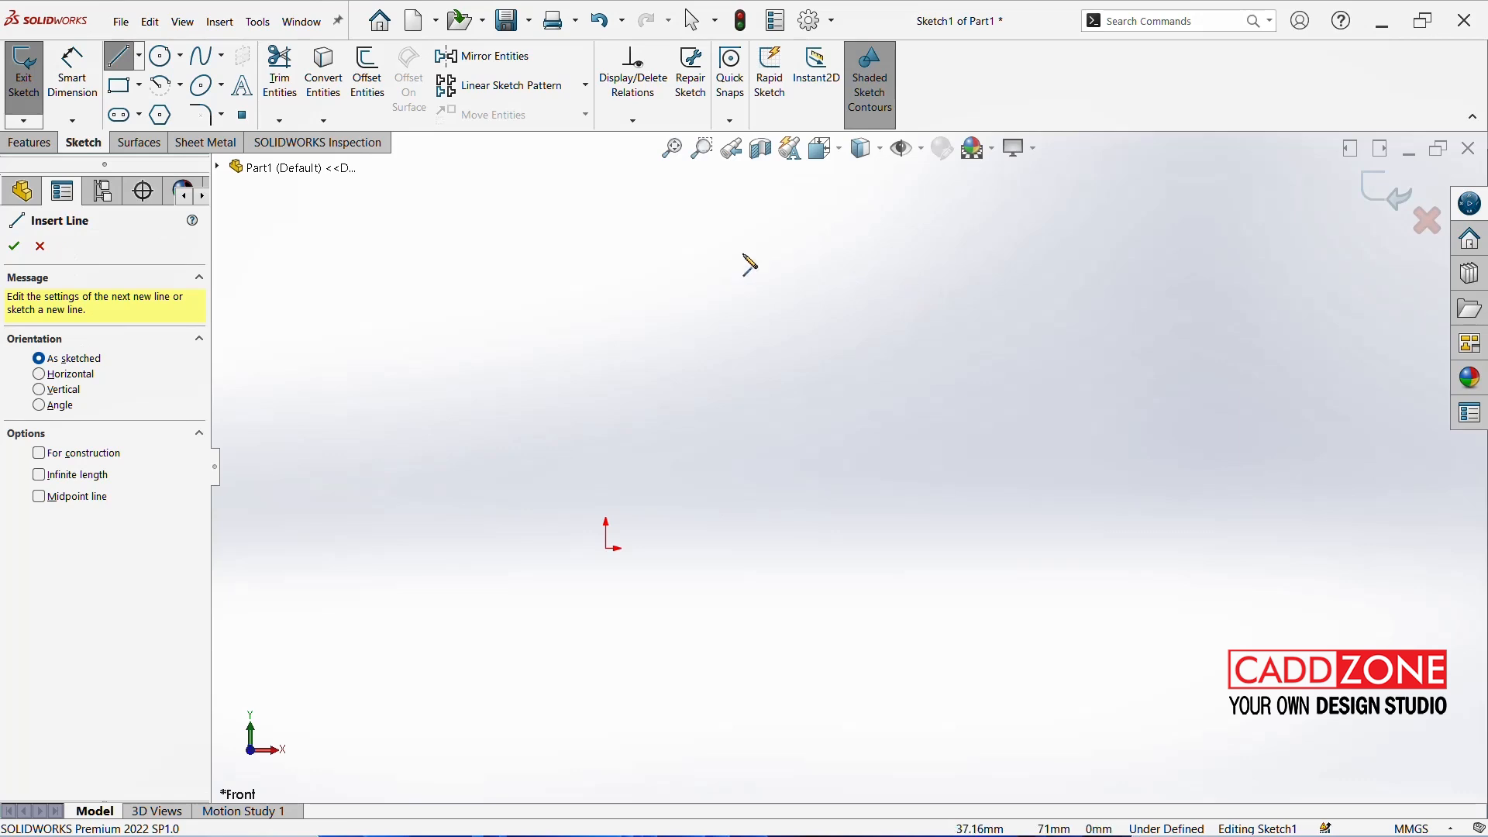
left_click(141, 58)
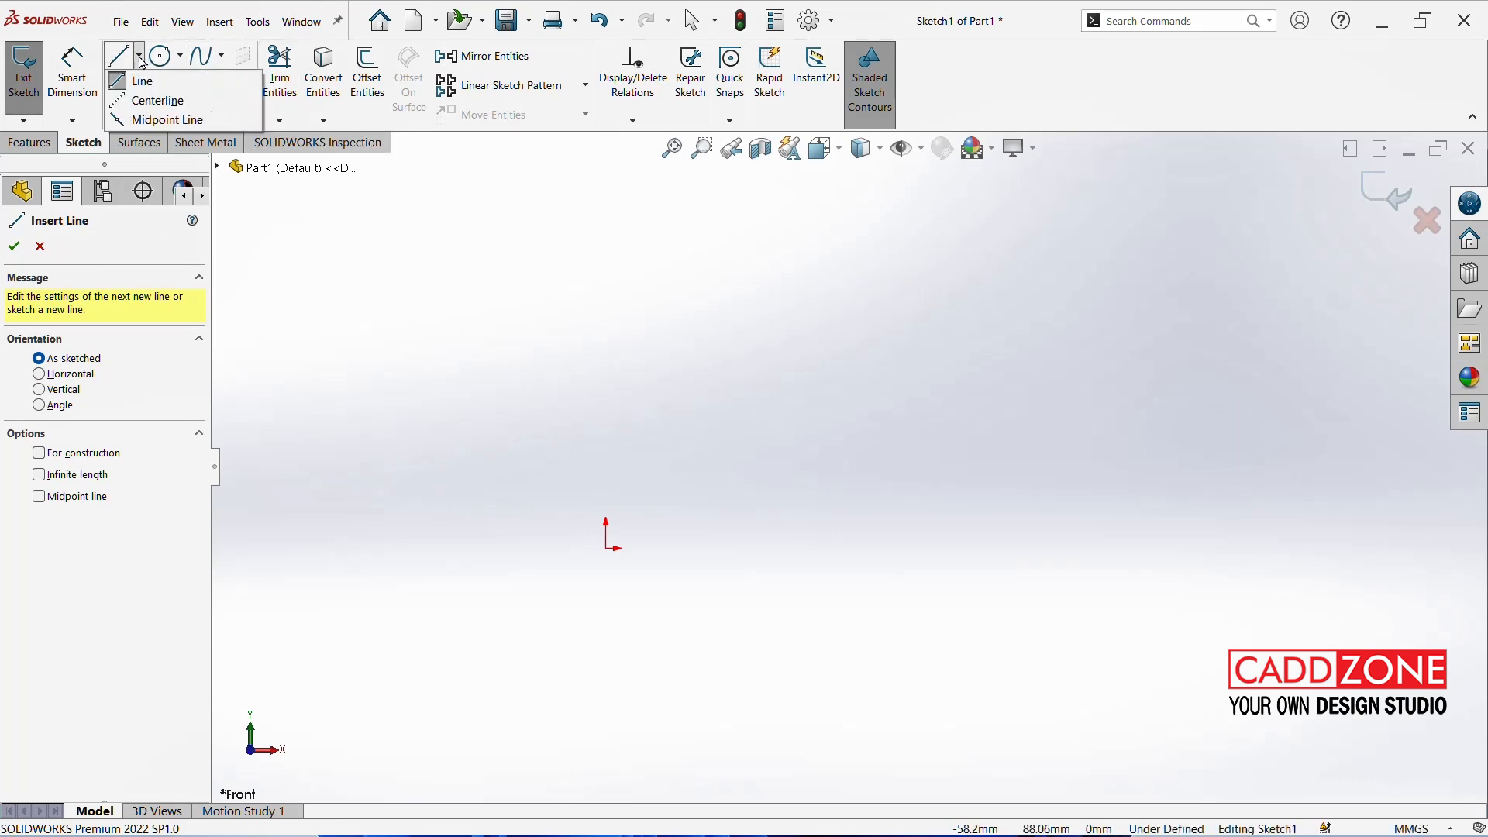
left_click(149, 107)
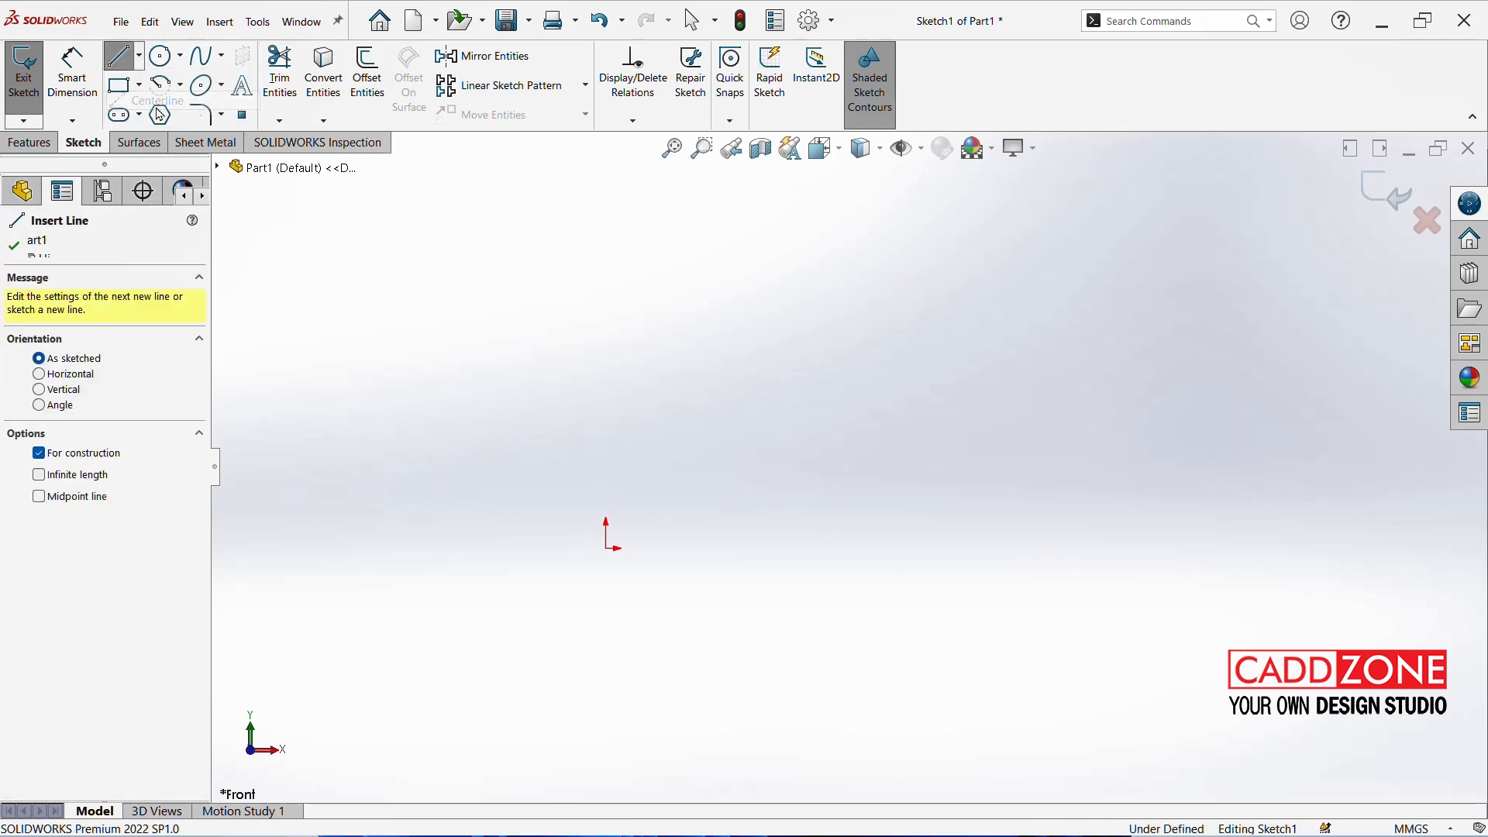
left_click(607, 549)
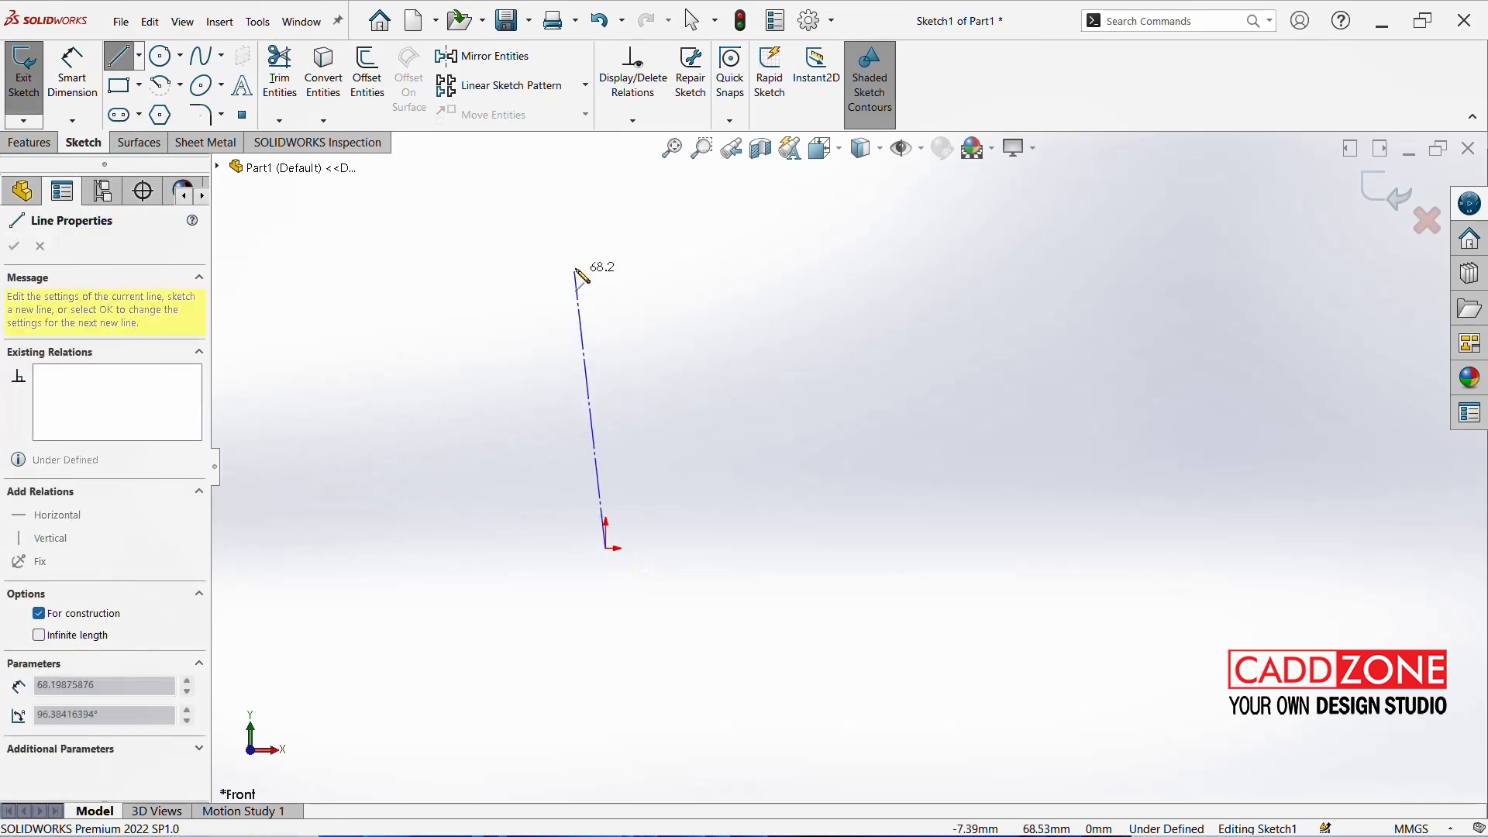
left_click(608, 213)
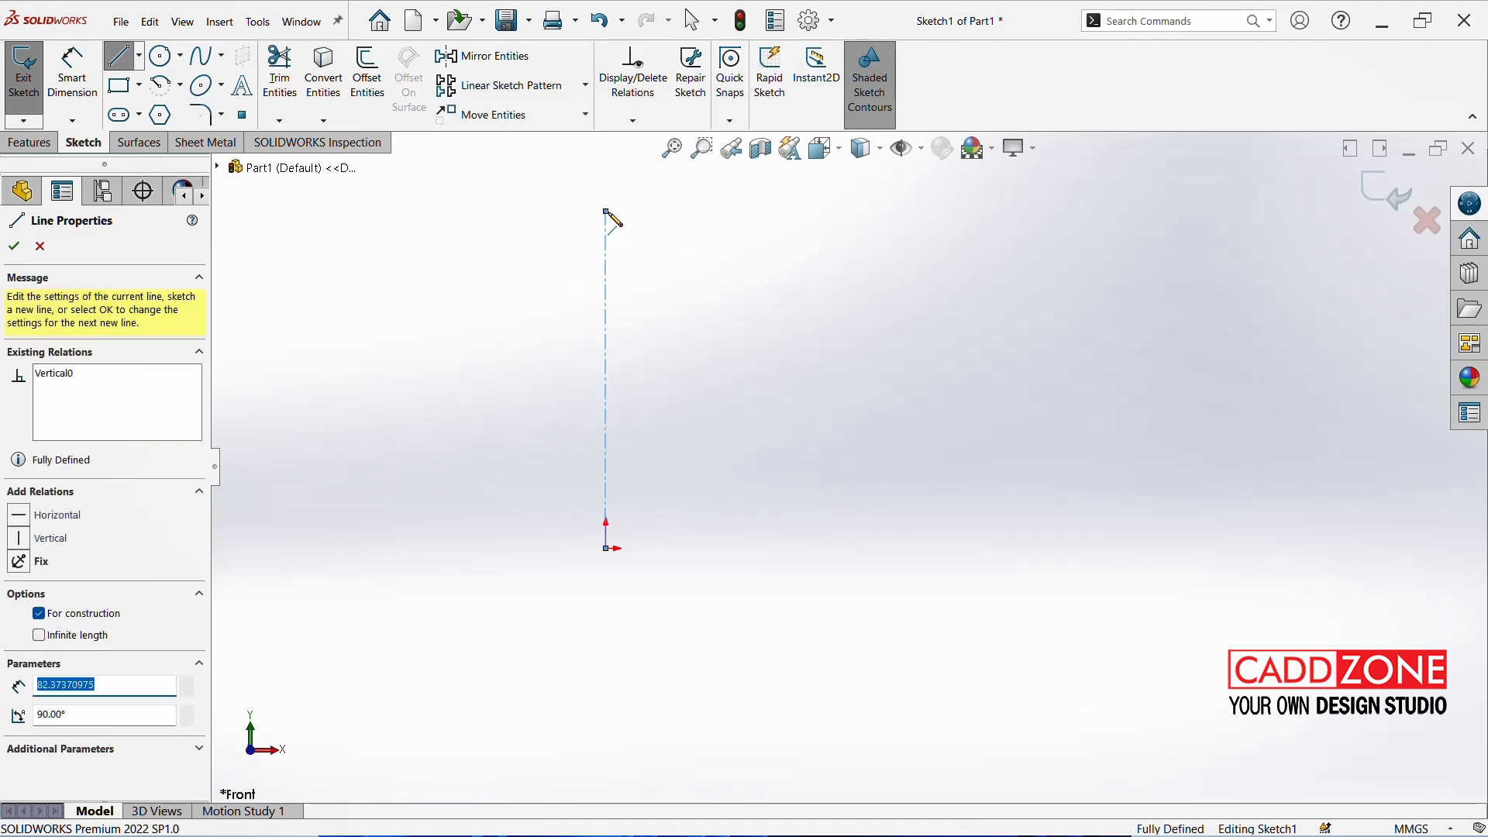
key("Escape")
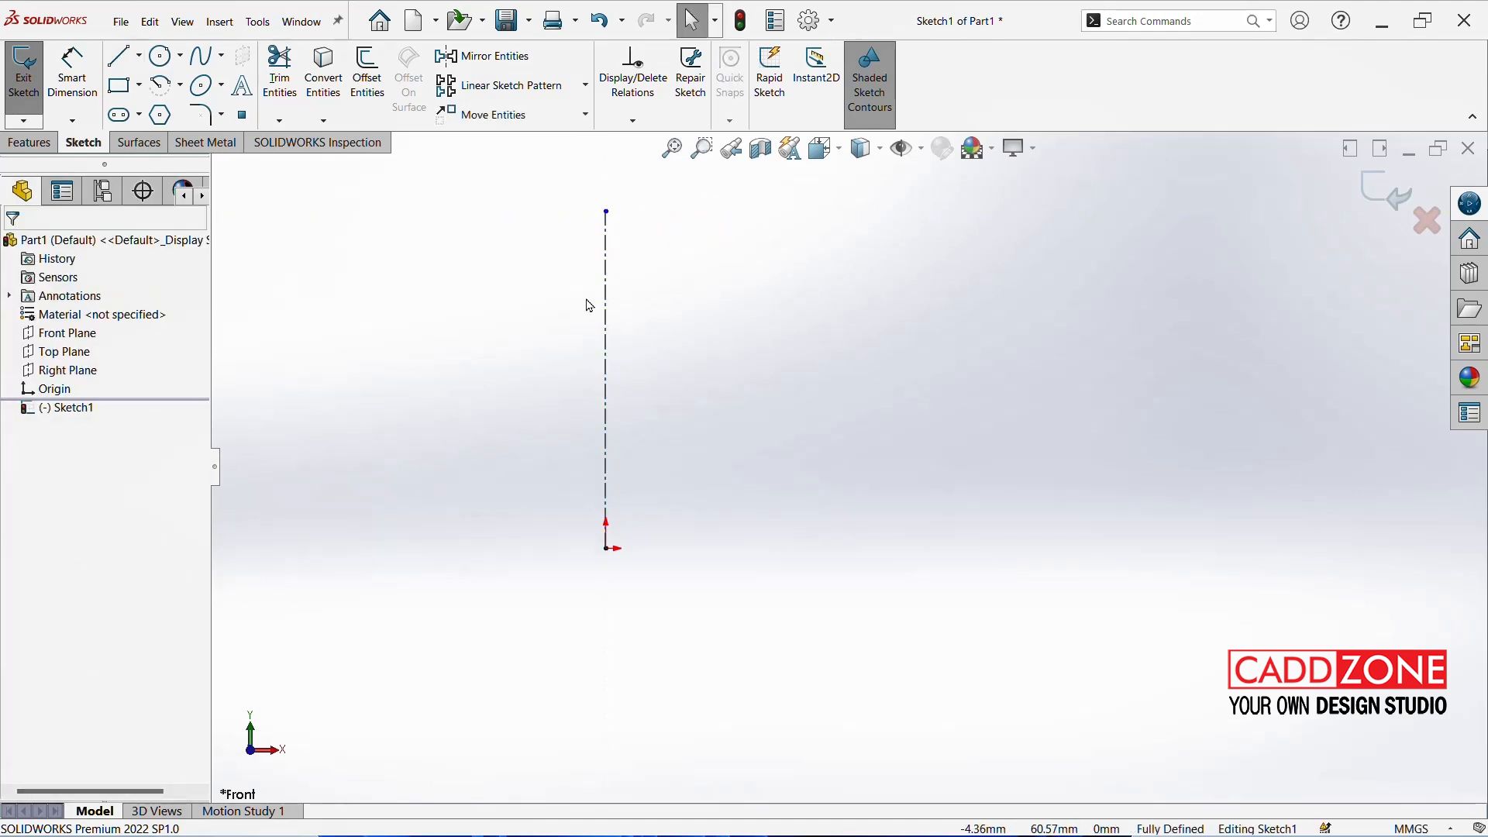
Turn on Dynamic Mirror about the vertical centerline
left_click(606, 245)
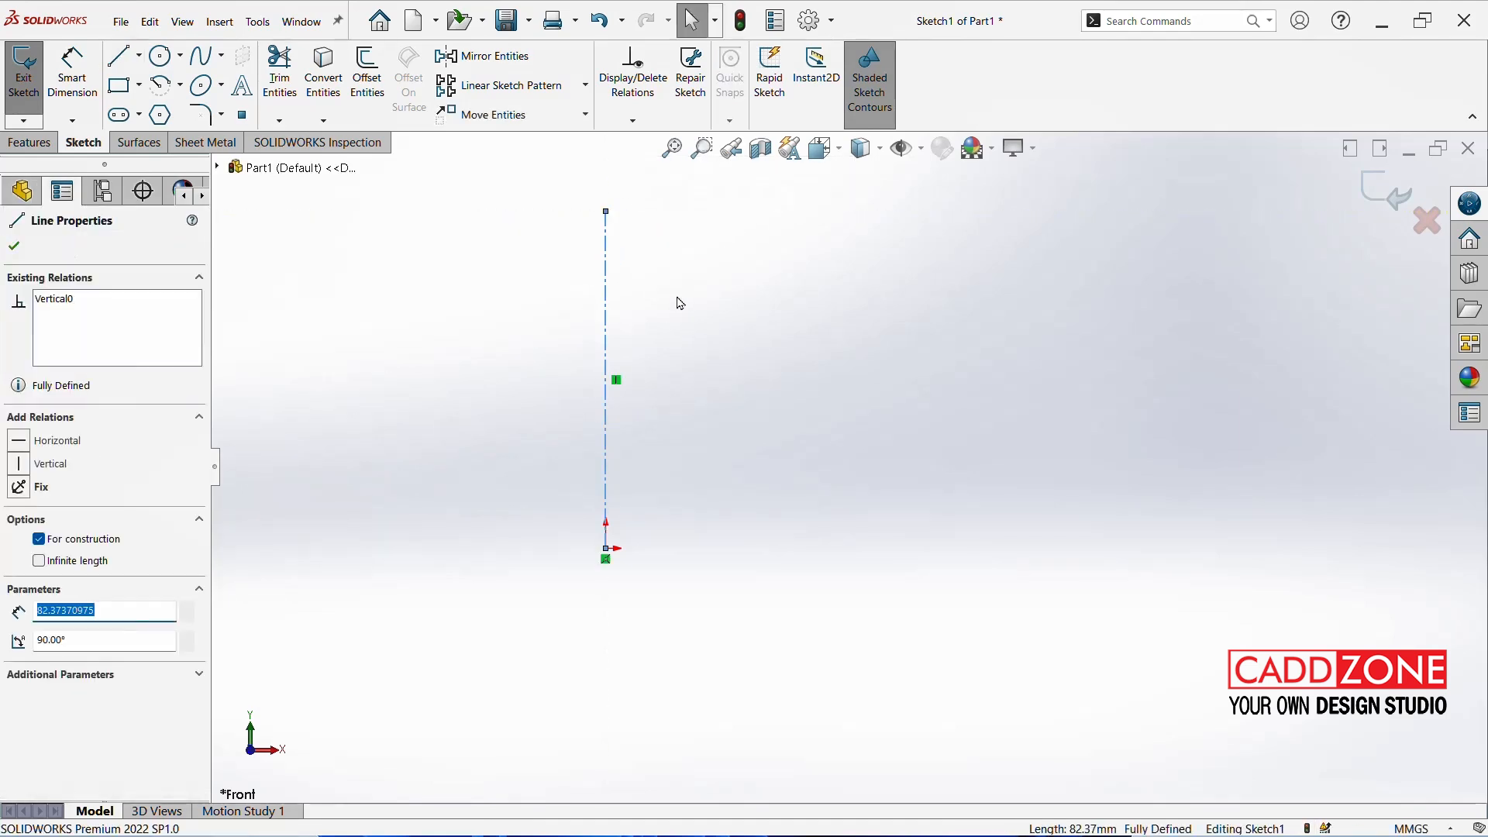
left_click(257, 21)
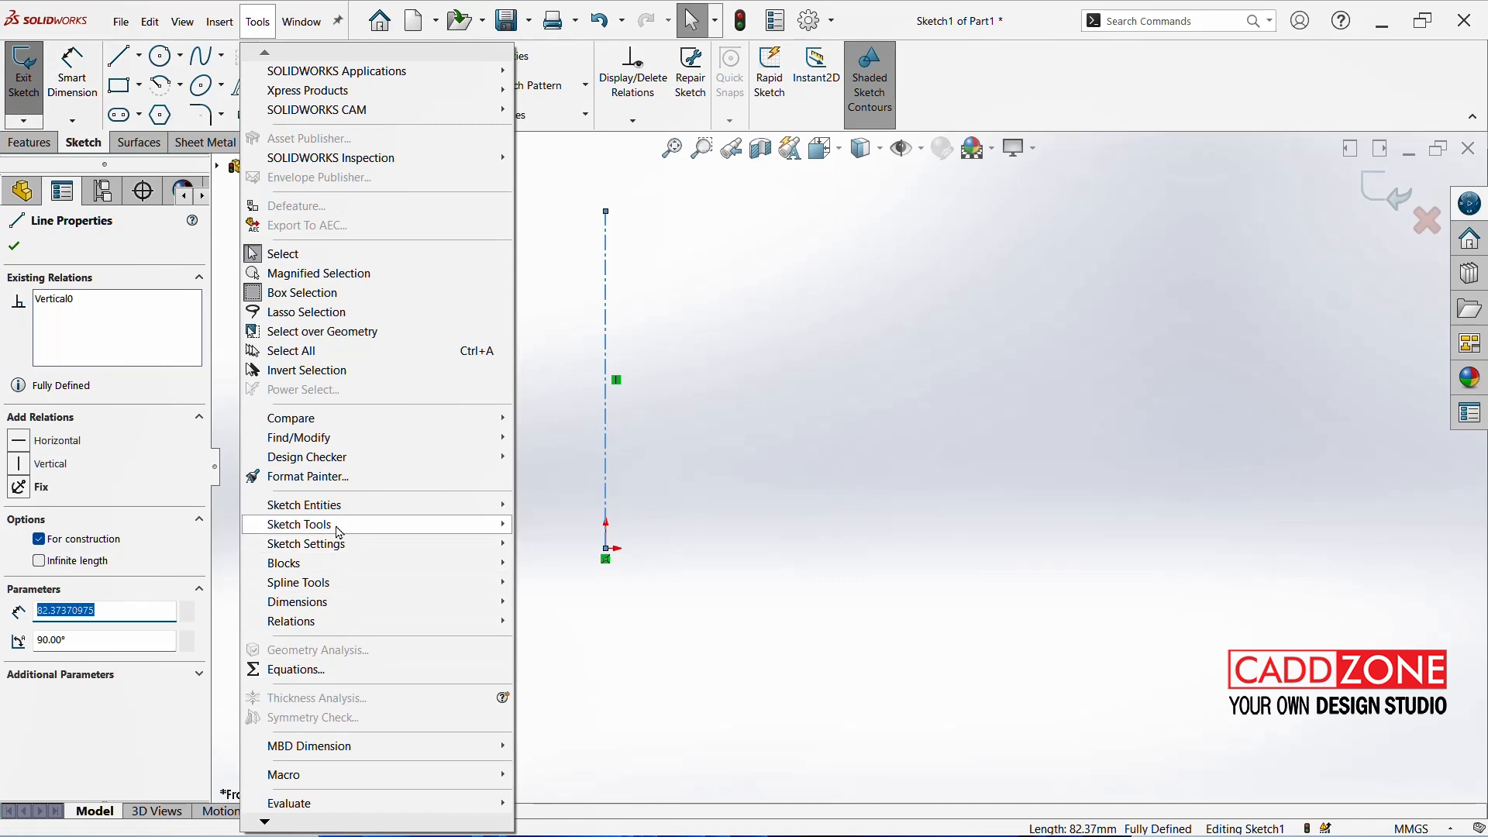
mouse_move(336, 525)
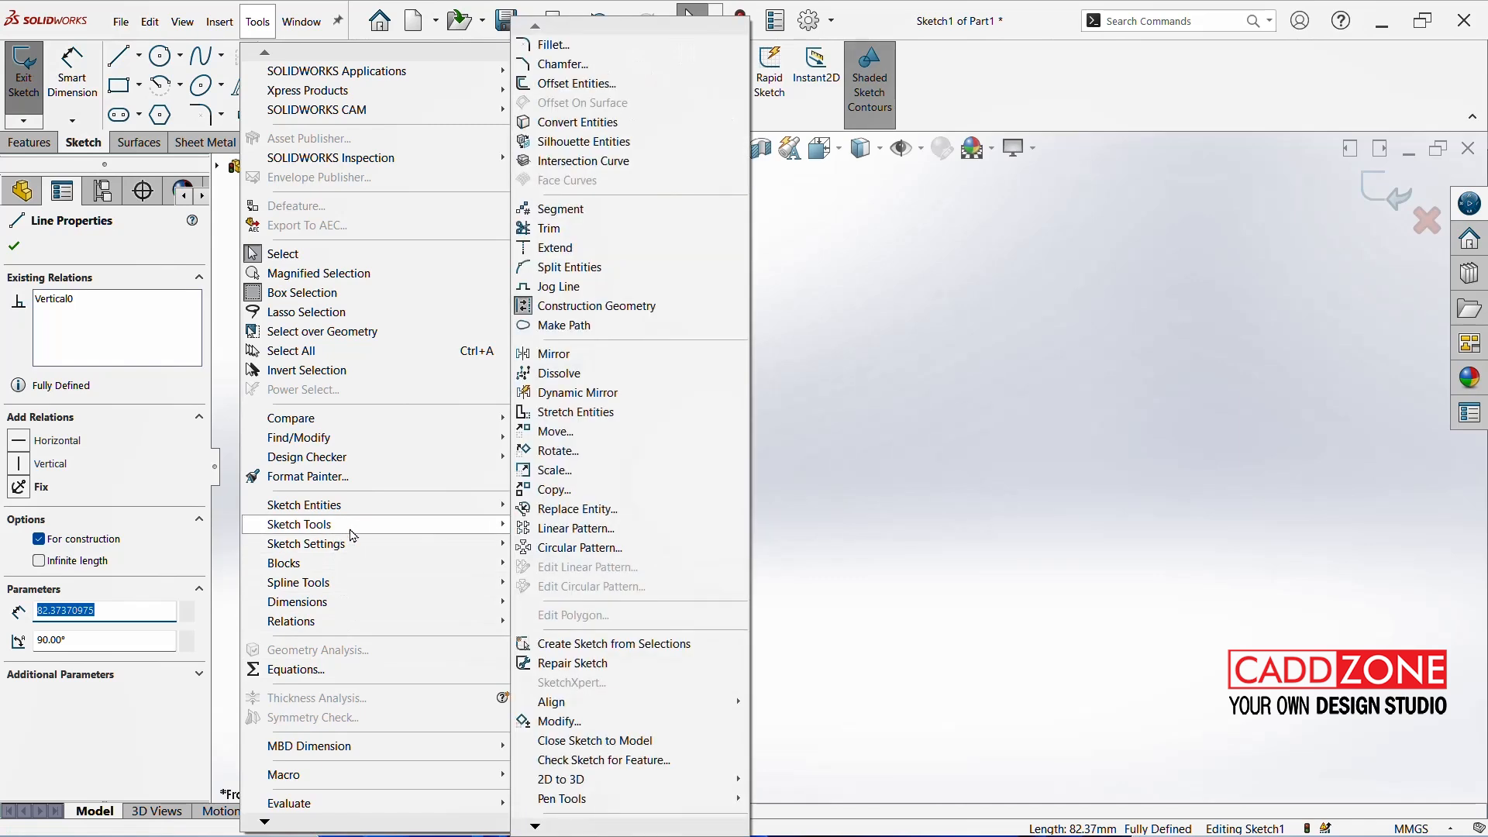
left_click(597, 393)
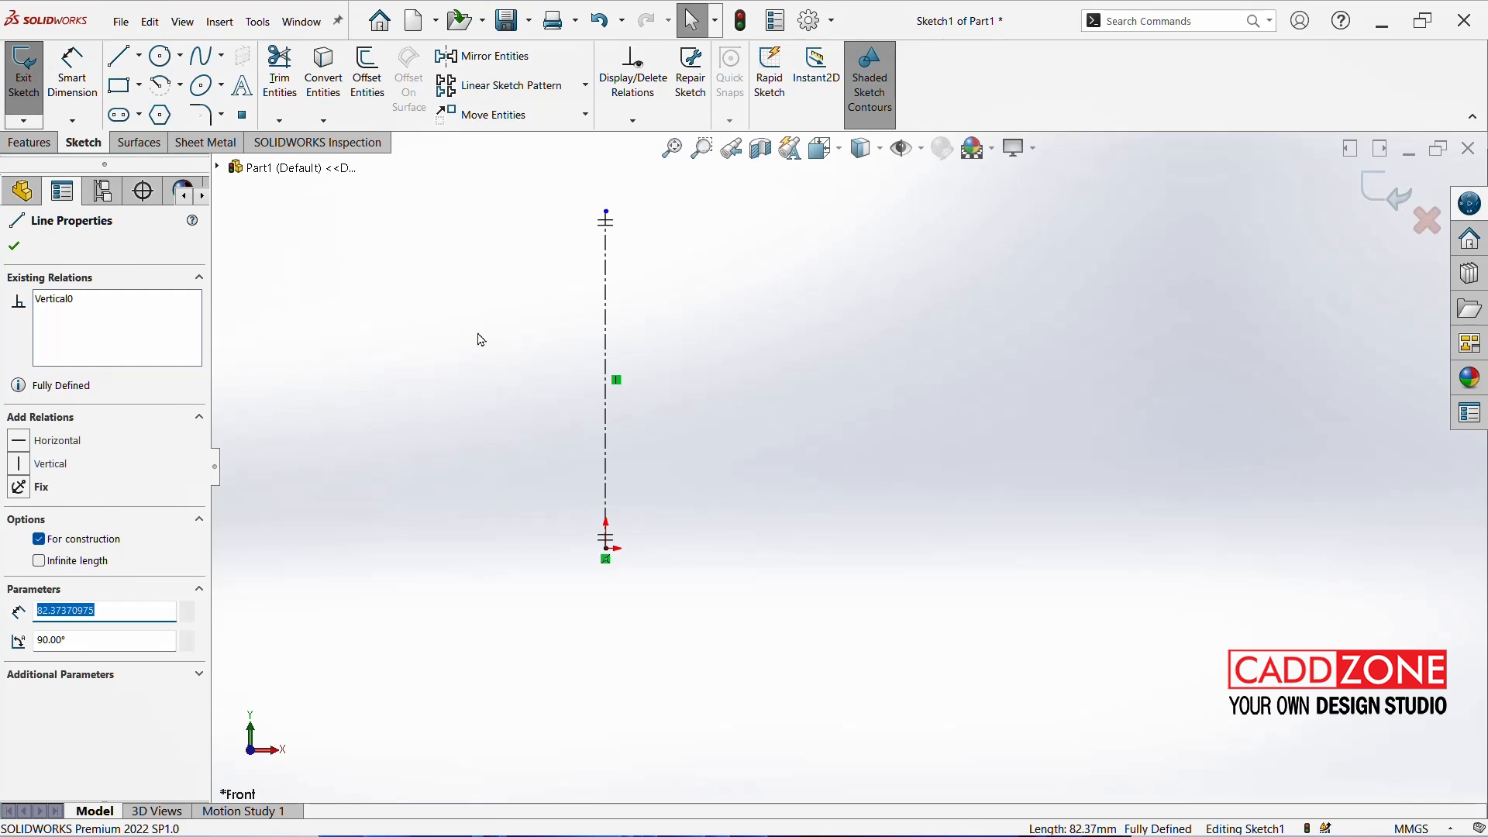
Sketch the mirrored dovetail slot with a horizontal edge reaching about 33 mm from the centerline and an inward slope about 18 mm long to origin level
key("l")
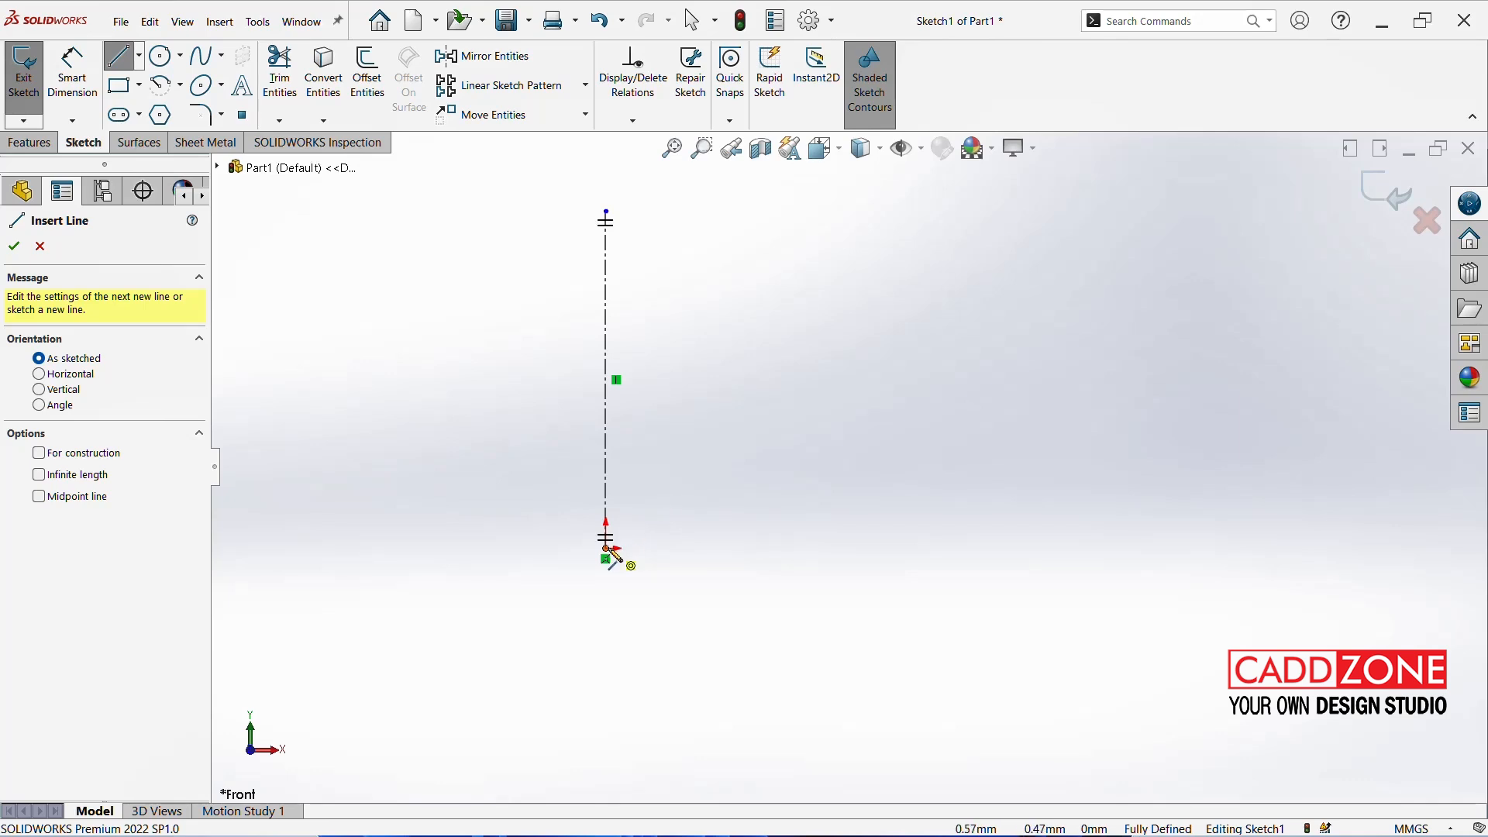
left_click(606, 490)
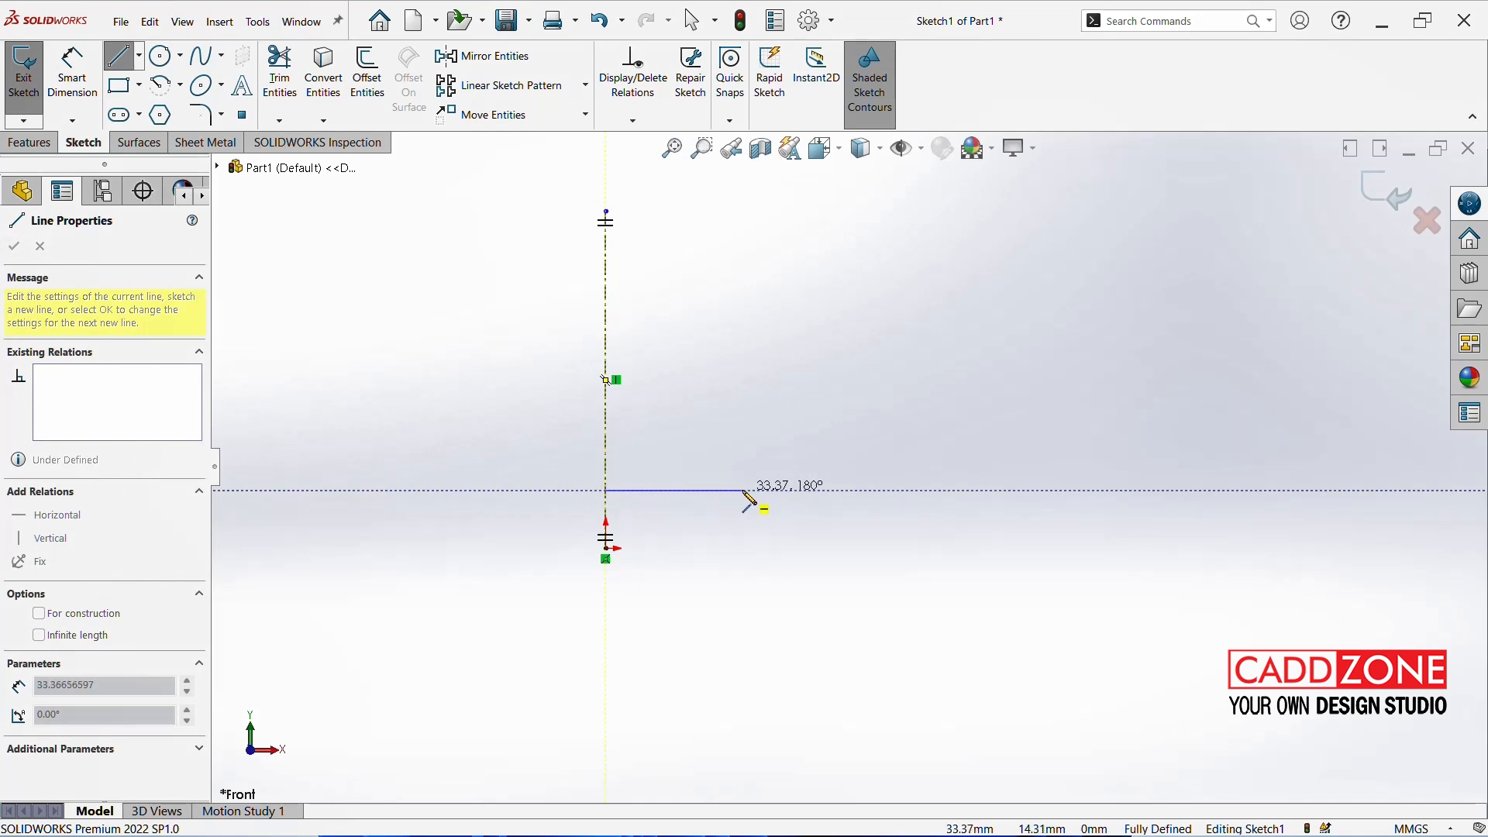
left_click(742, 490)
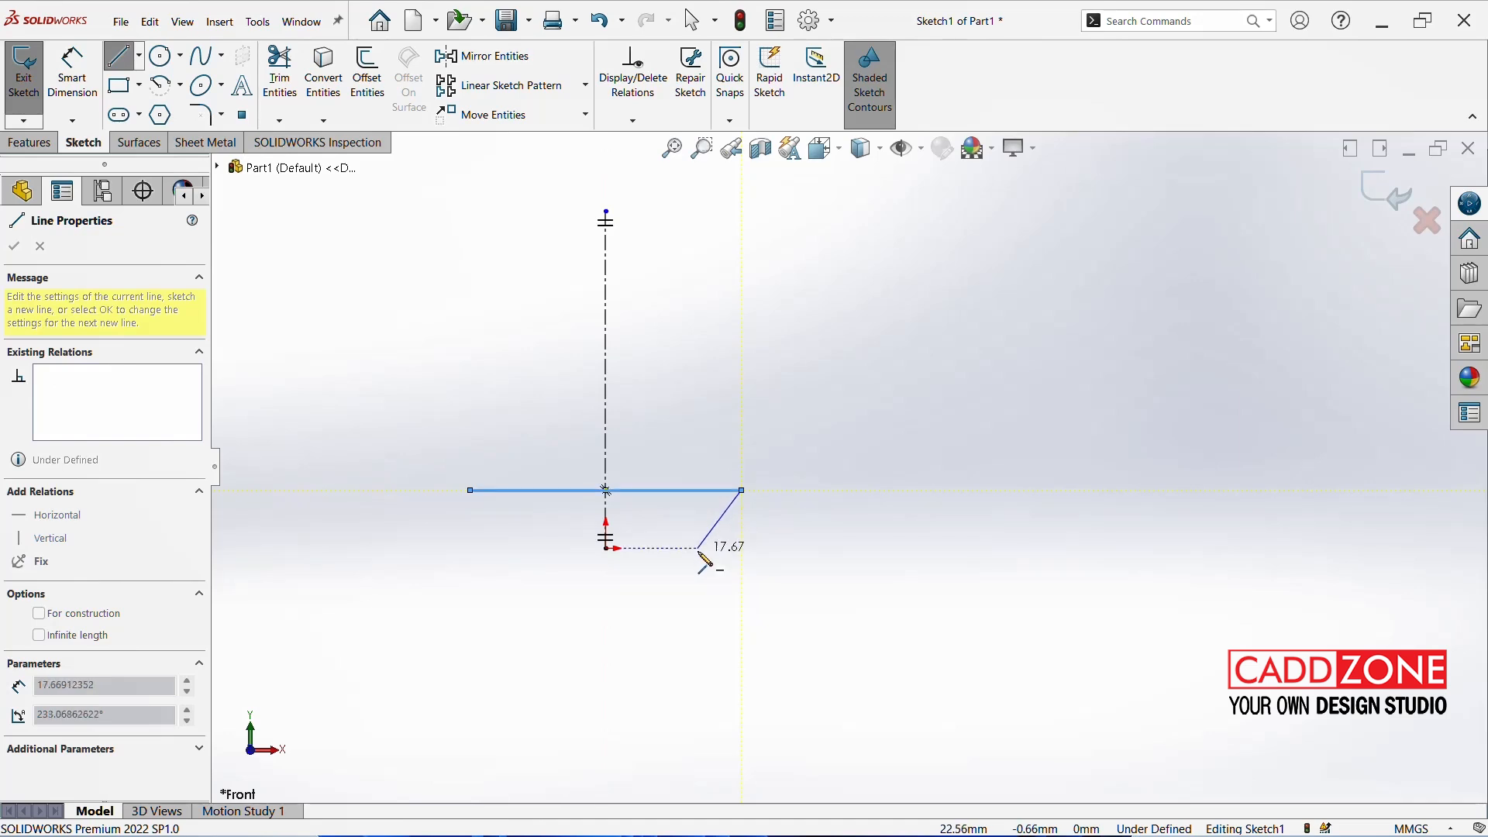
left_click(698, 549)
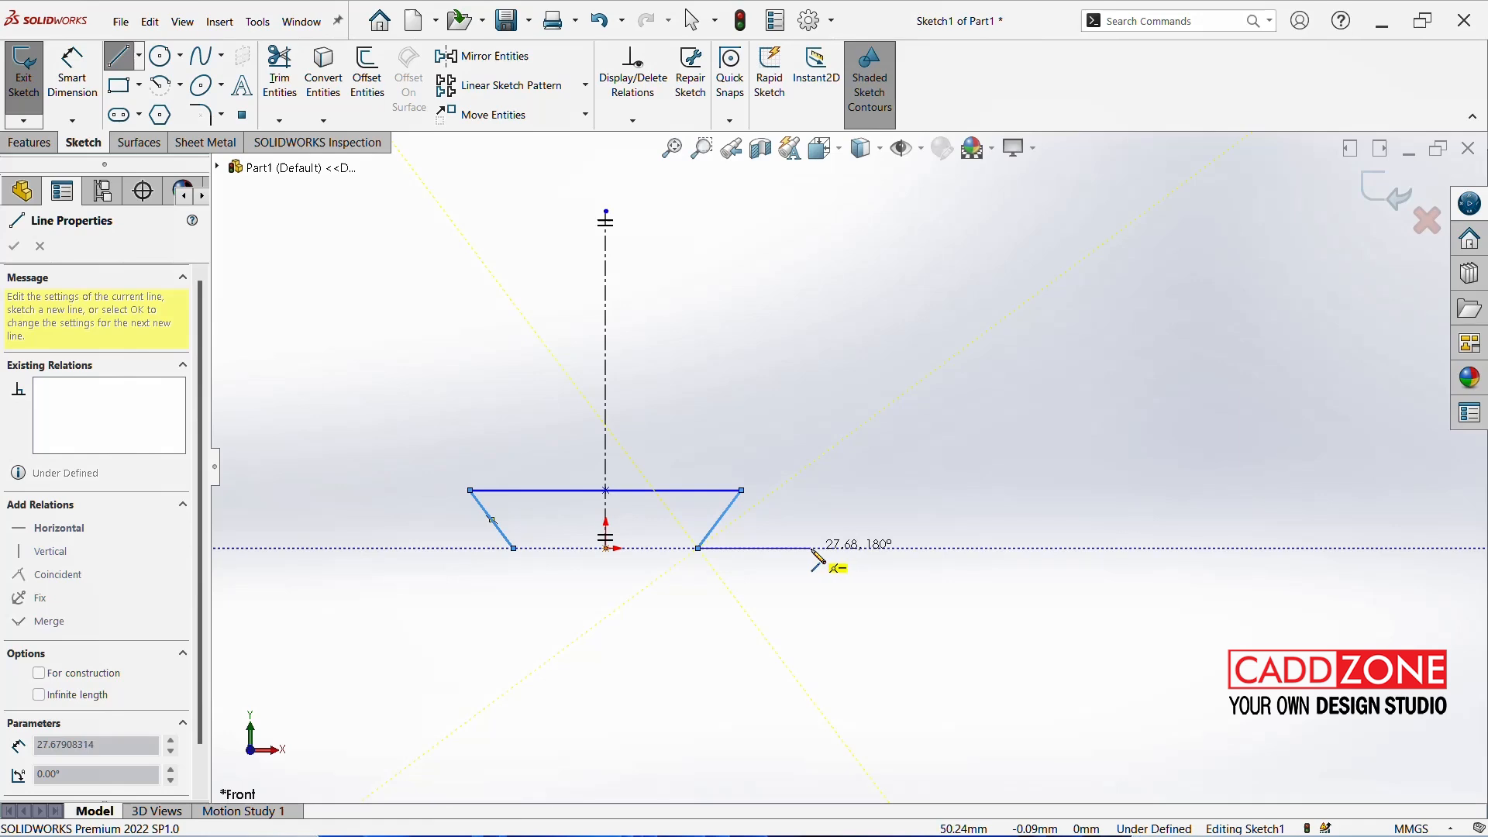
Close the mirrored outer profile with a base line about 28 mm long, a vertical side, an inward slope about 44 mm long and a horizontal top edge
left_click(811, 548)
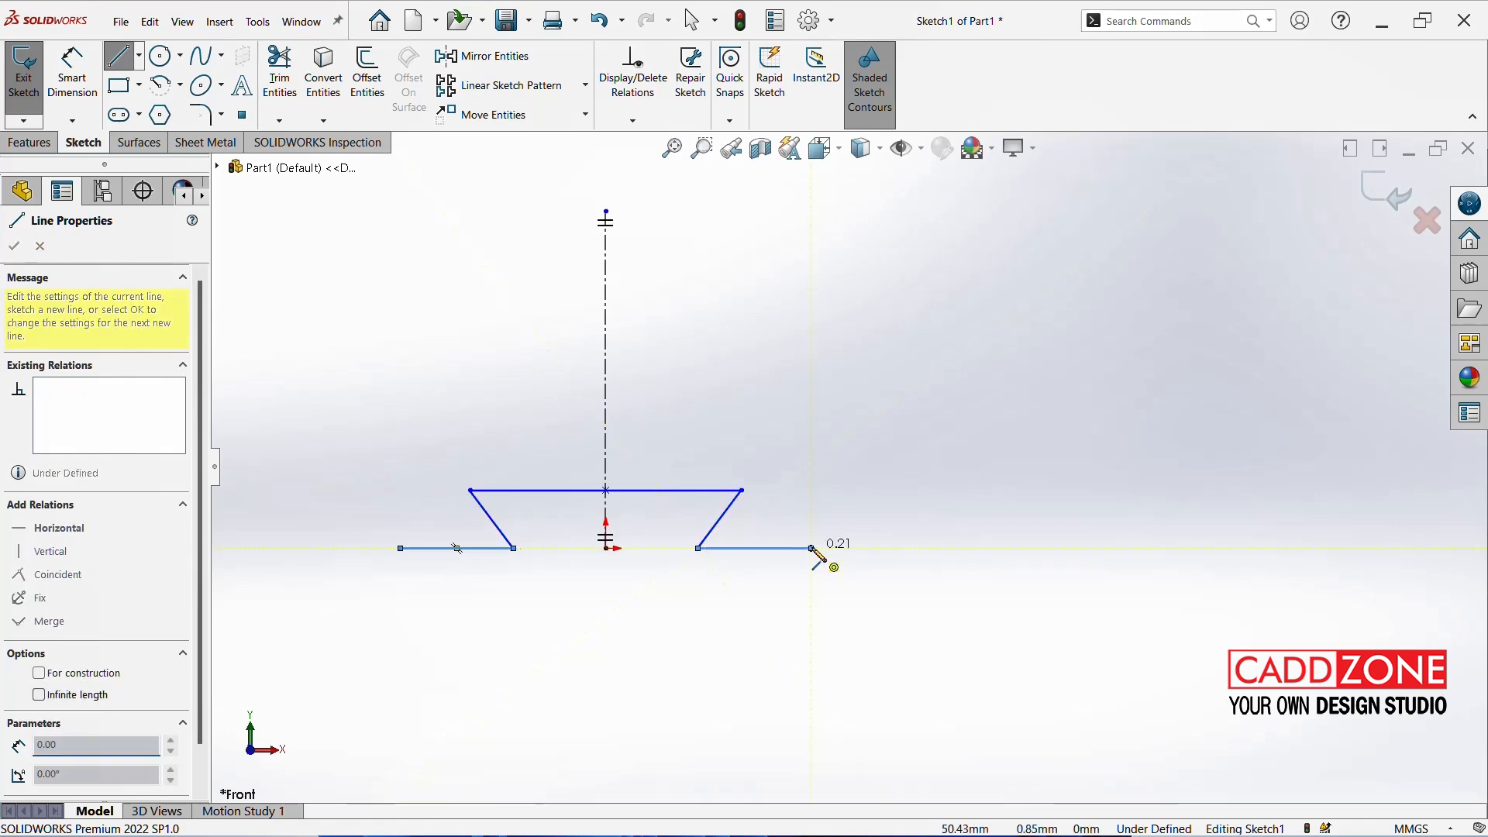
left_click(811, 434)
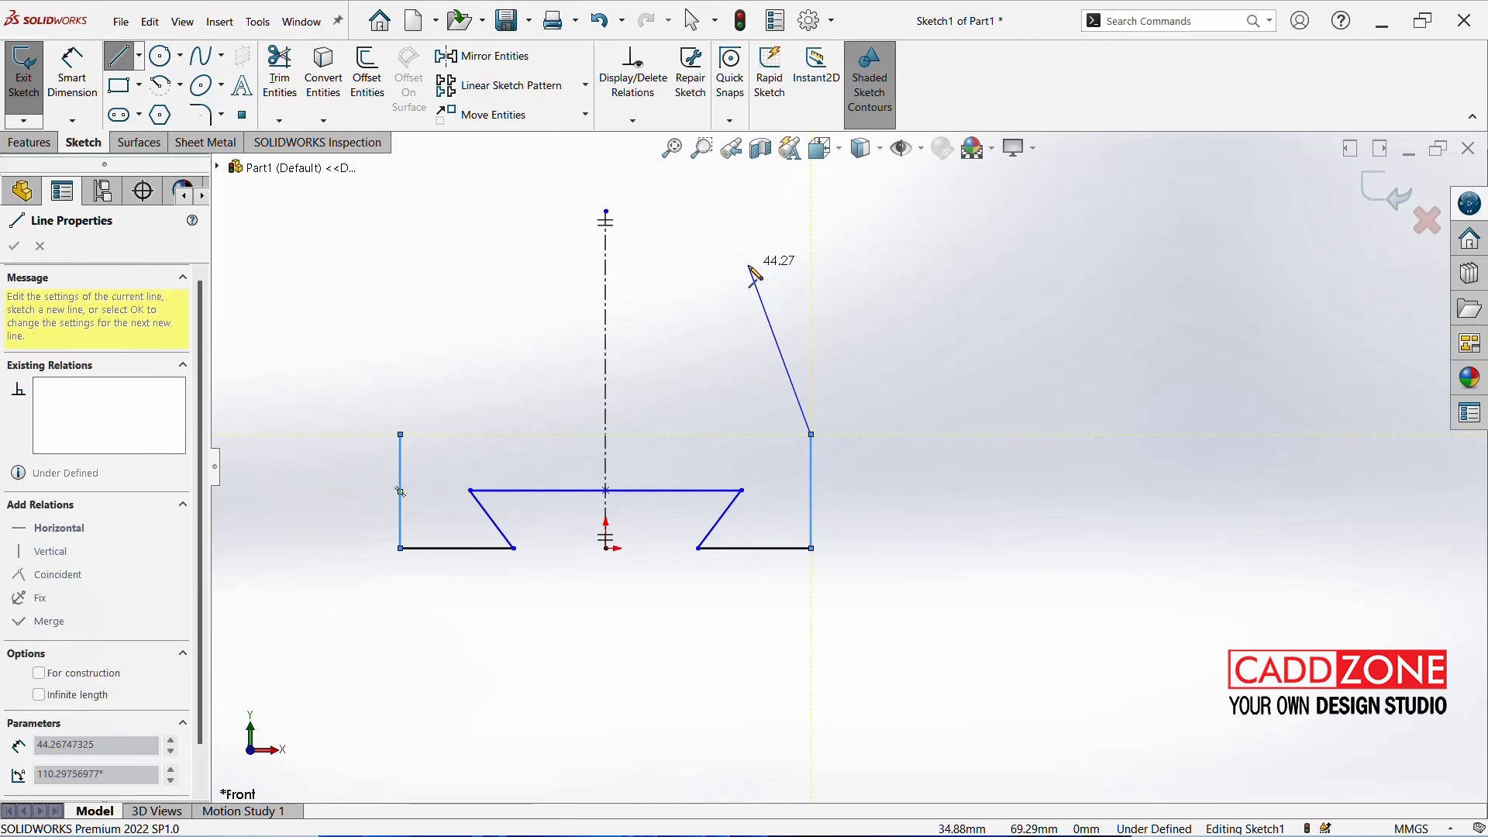
left_click(750, 267)
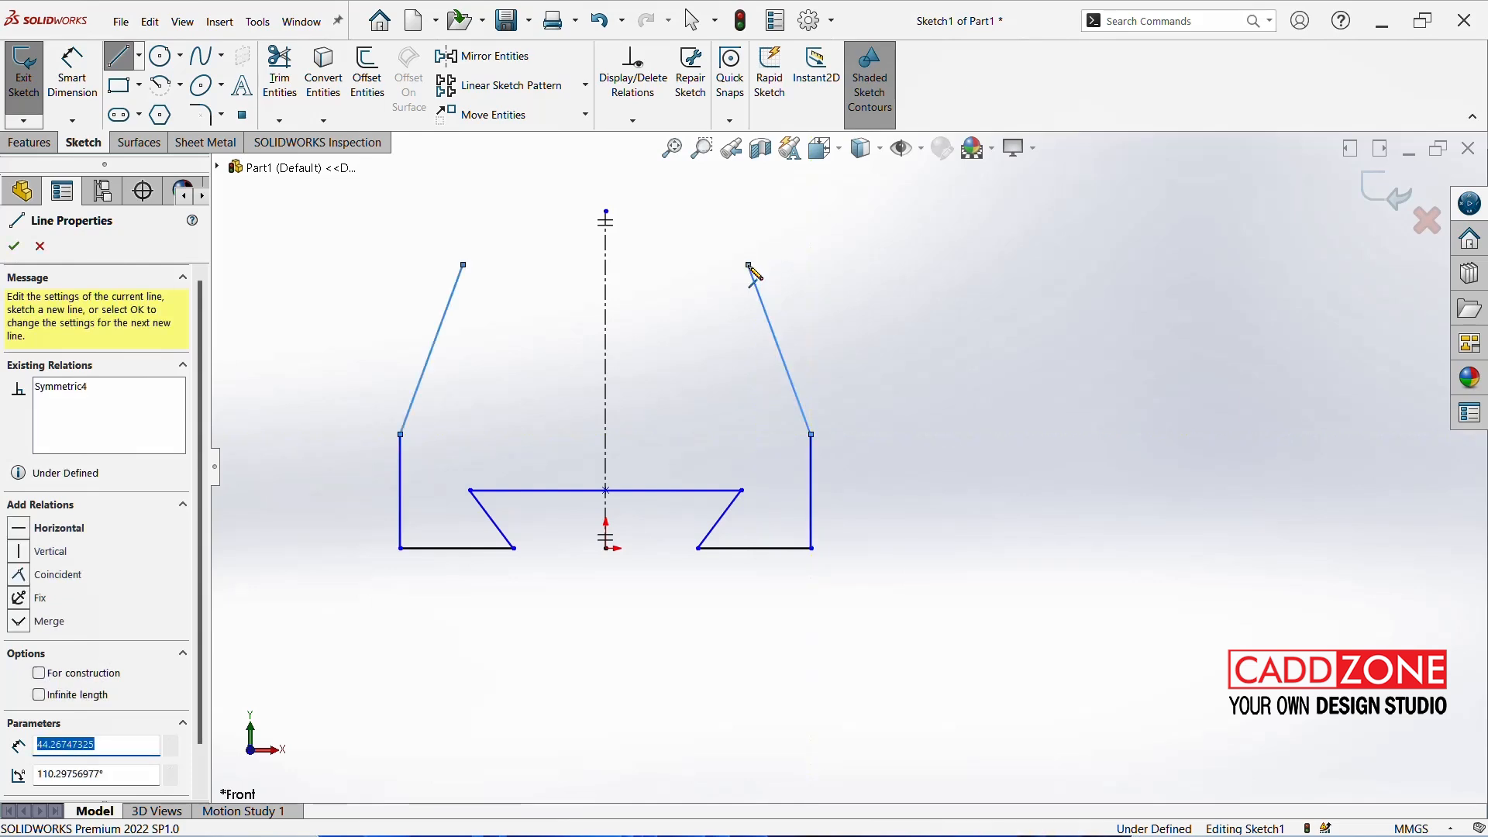
left_click(465, 267)
key("Escape")
key("Escape")
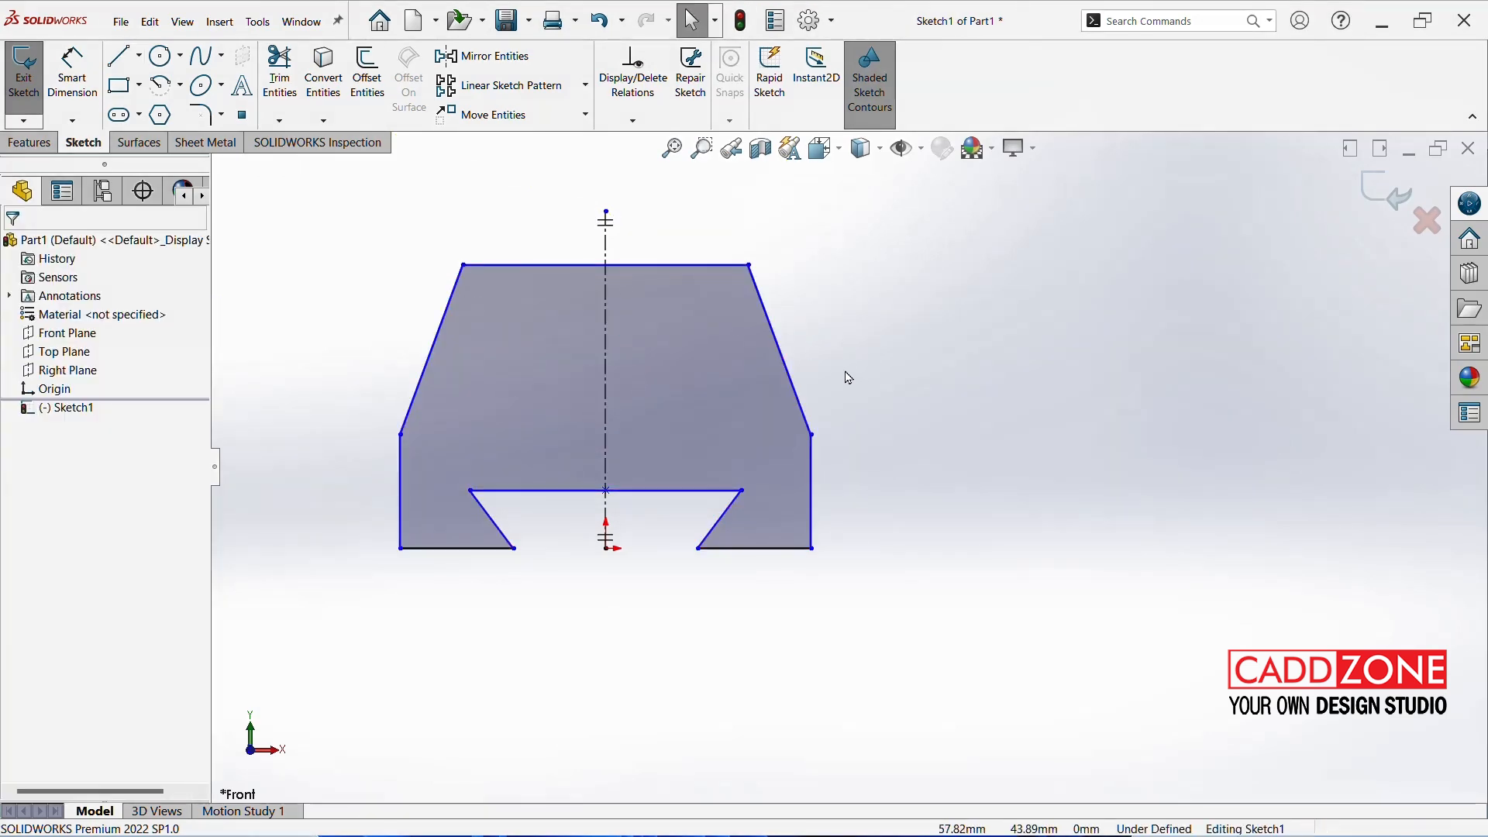
Sketch a mirrored circle of about 7 mm radius near the upper right corner, centred about 25 mm from the centerline and 55 mm above the origin
left_click(160, 56)
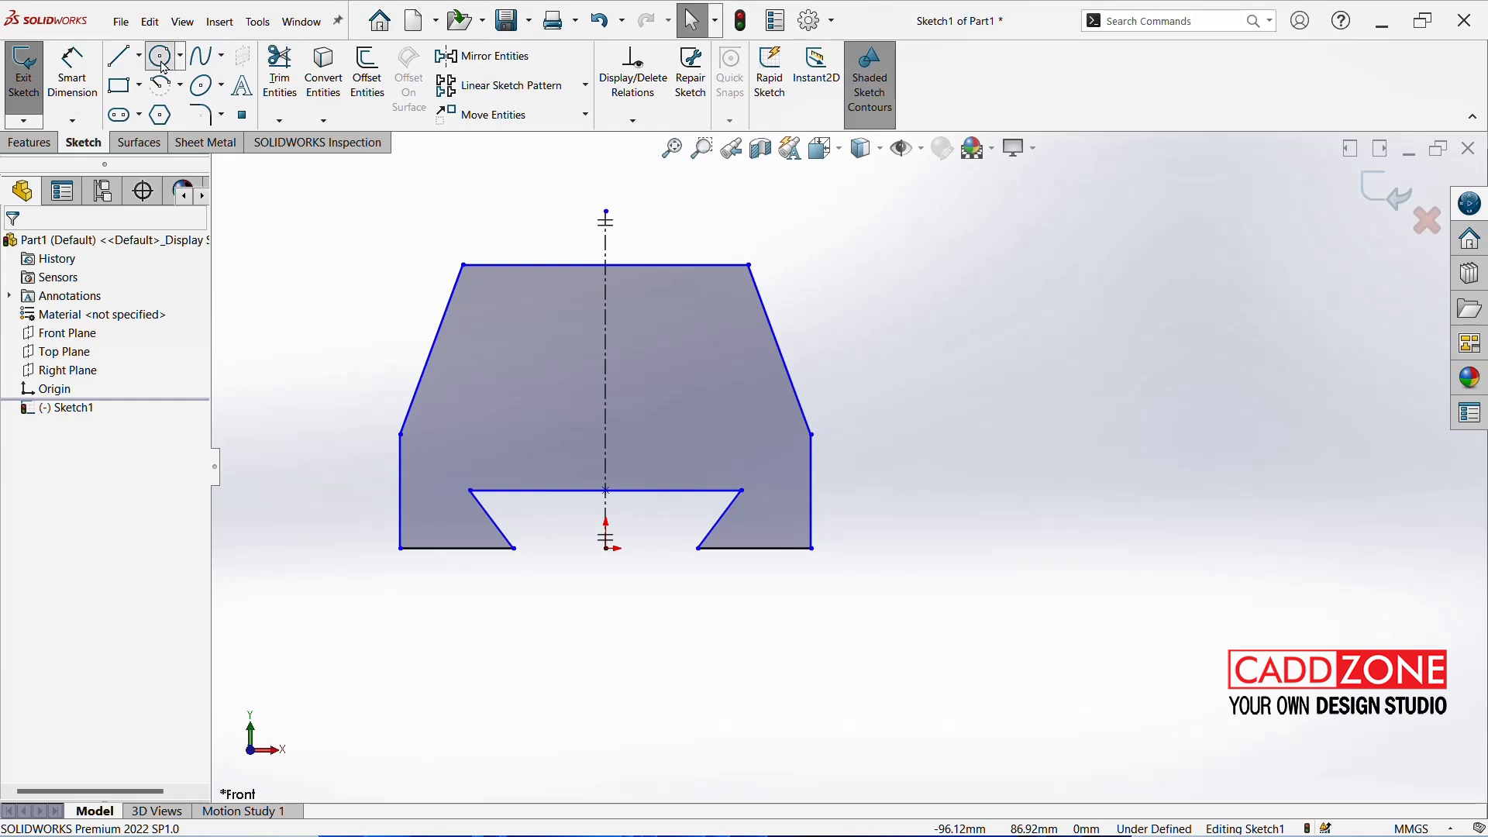
left_click(710, 325)
left_click(732, 305)
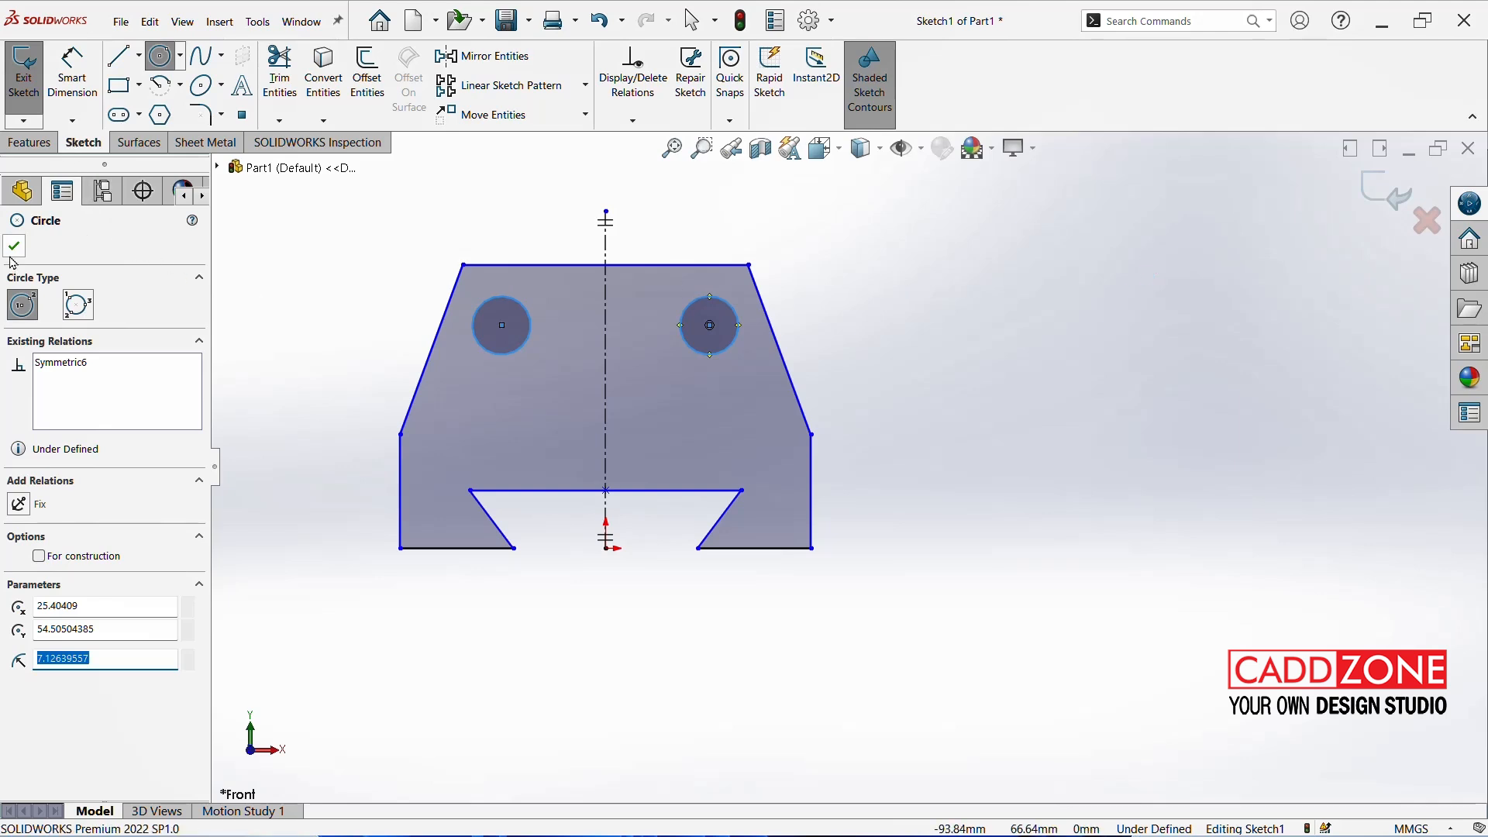
left_click(14, 246)
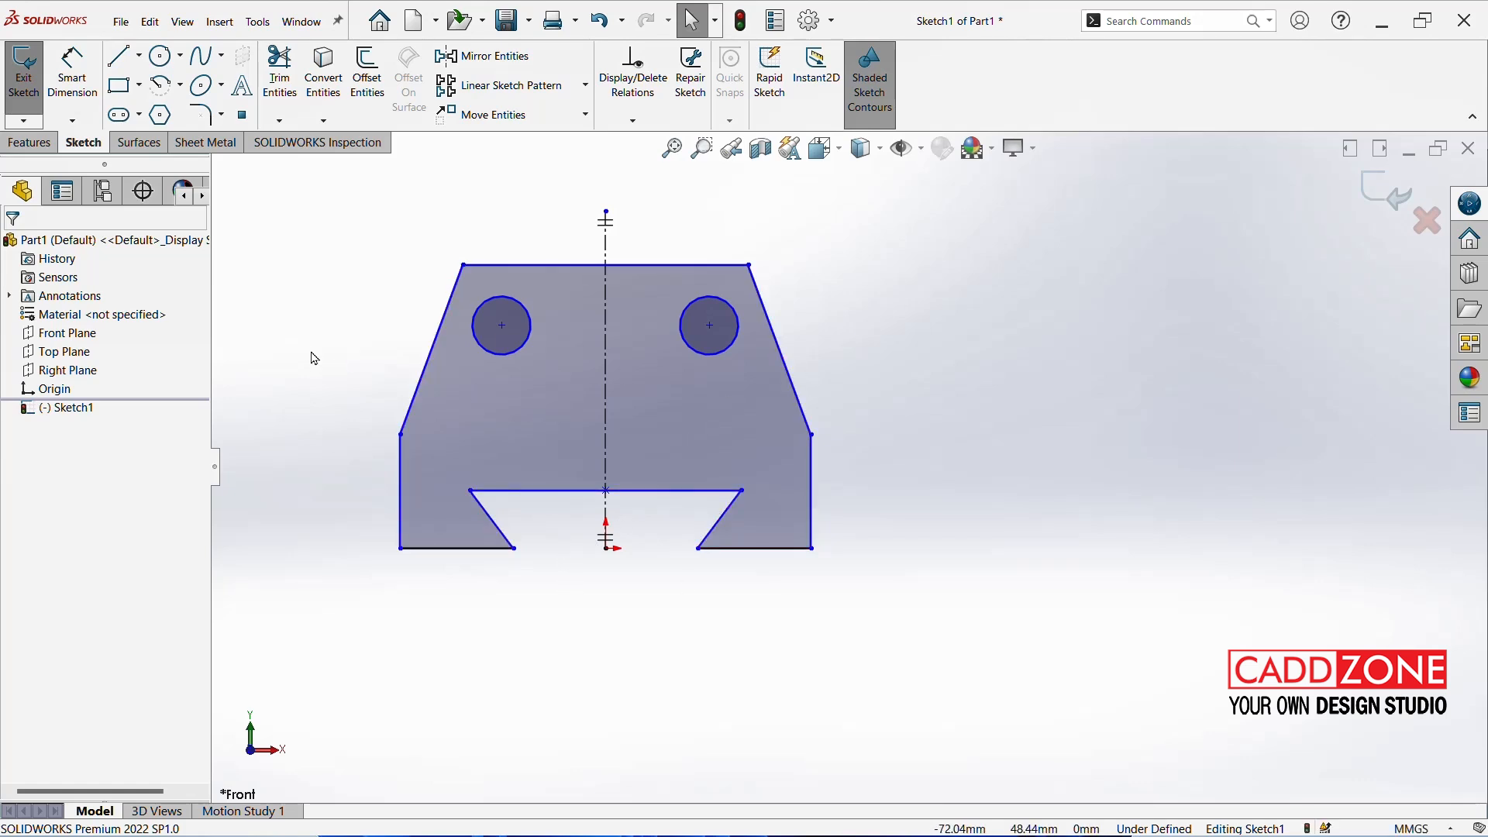
Dimension the profile's overall base width between its outer bottom corners as 68 mm
left_click(83, 70)
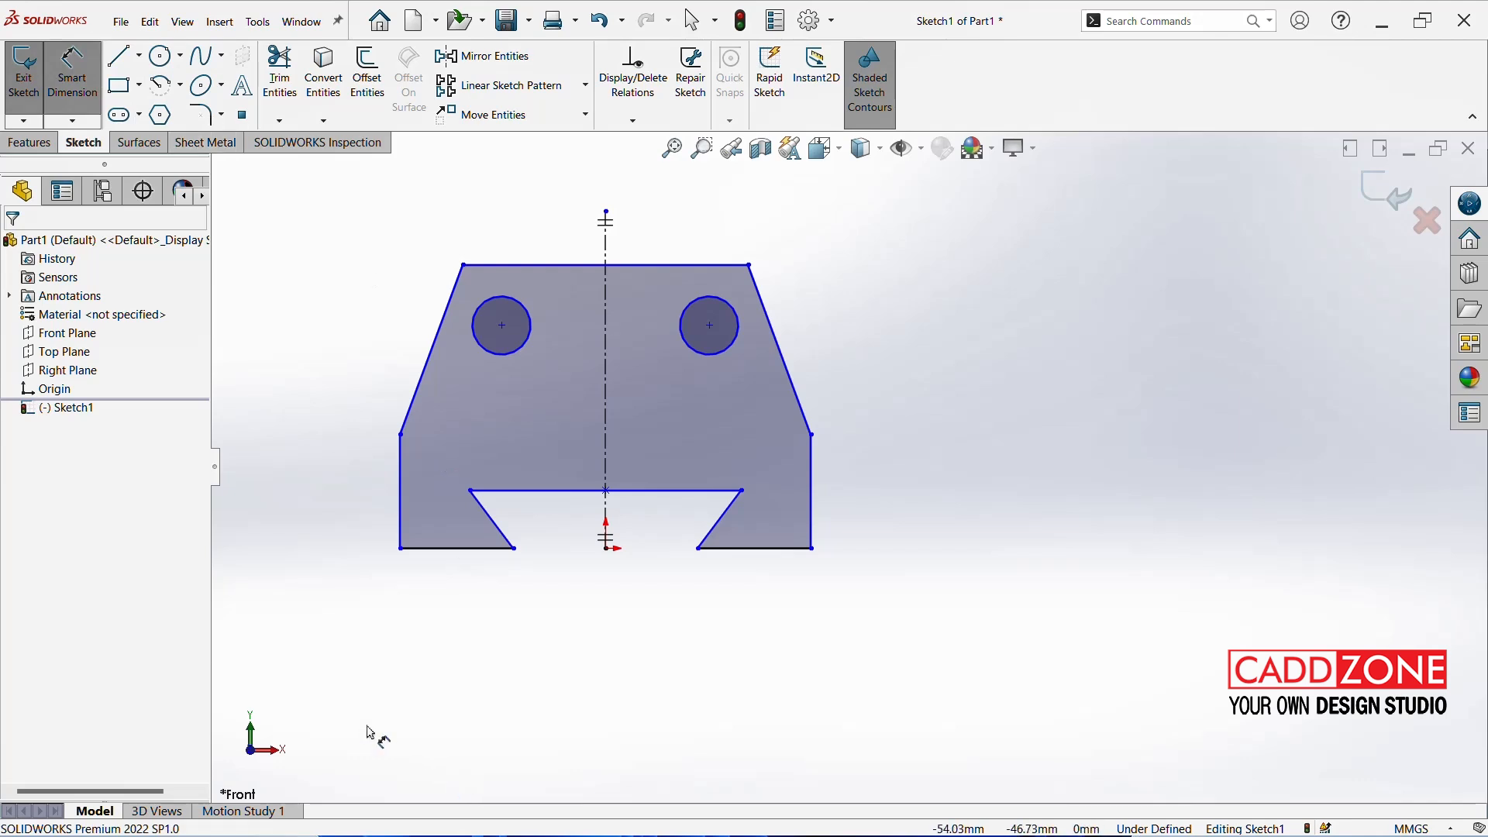
left_click(401, 549)
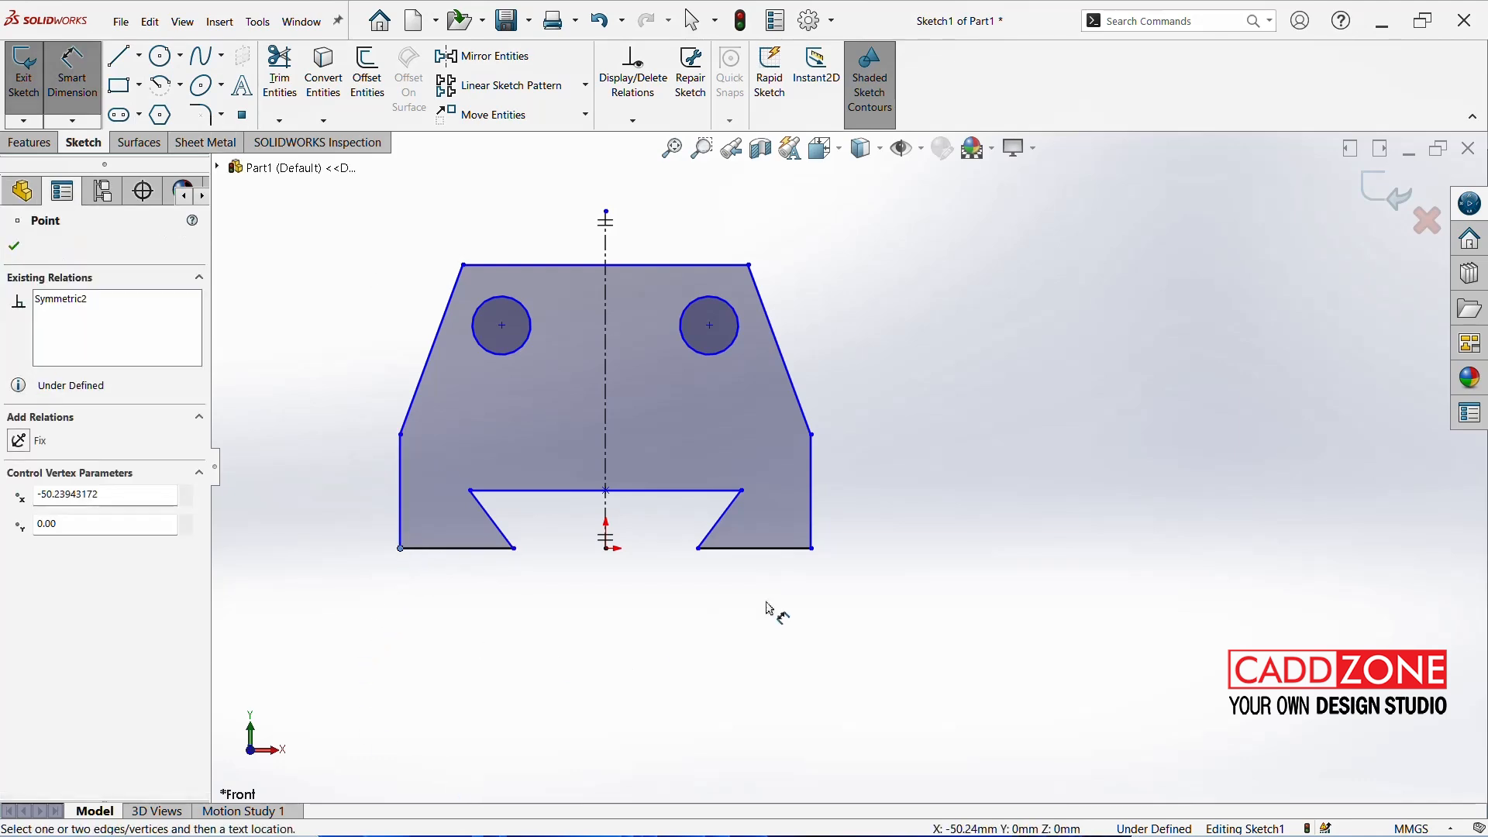
left_click(811, 550)
left_click(620, 647)
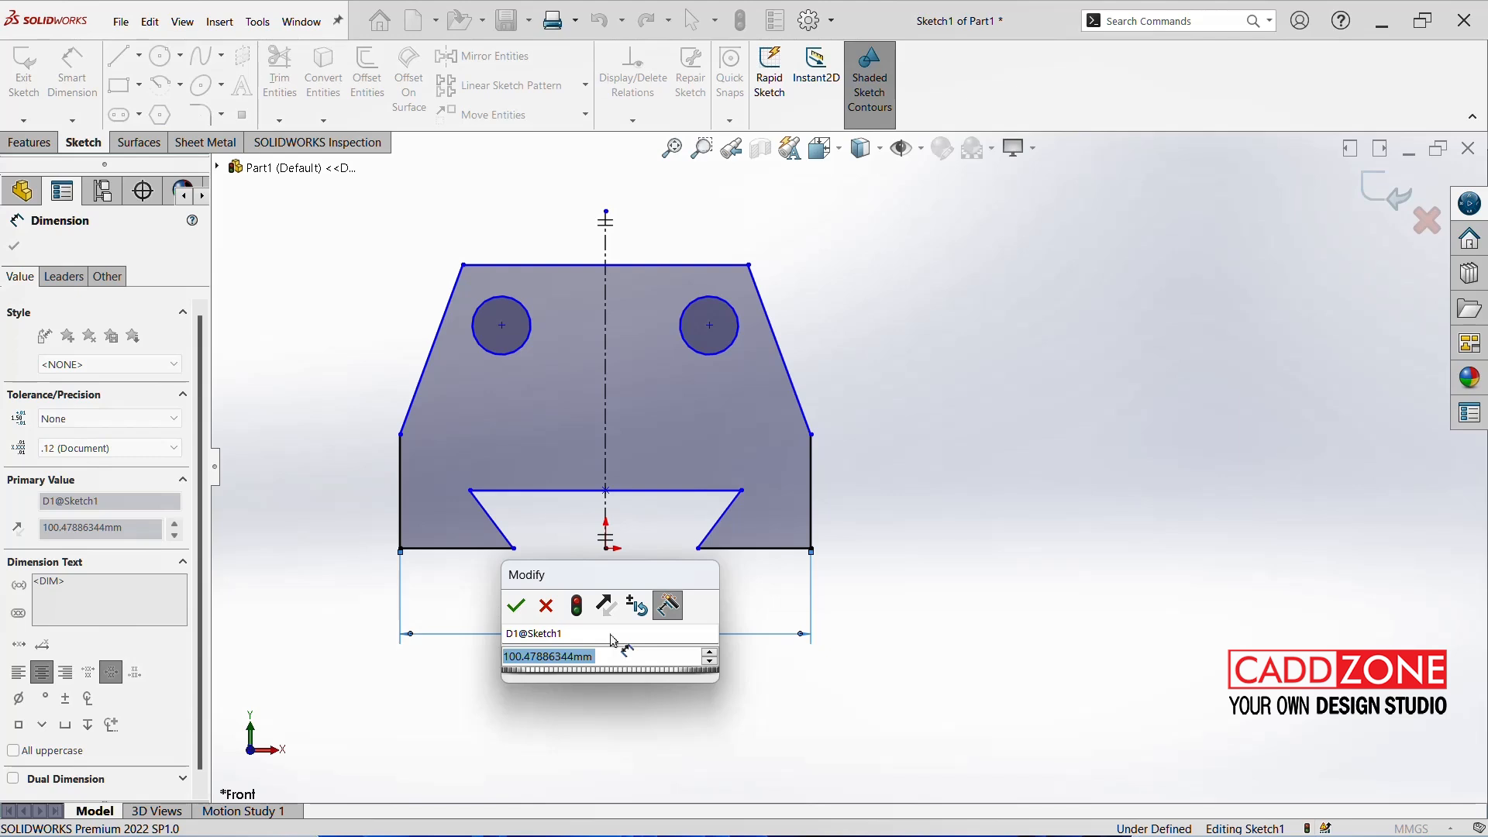
type("68")
key("Return")
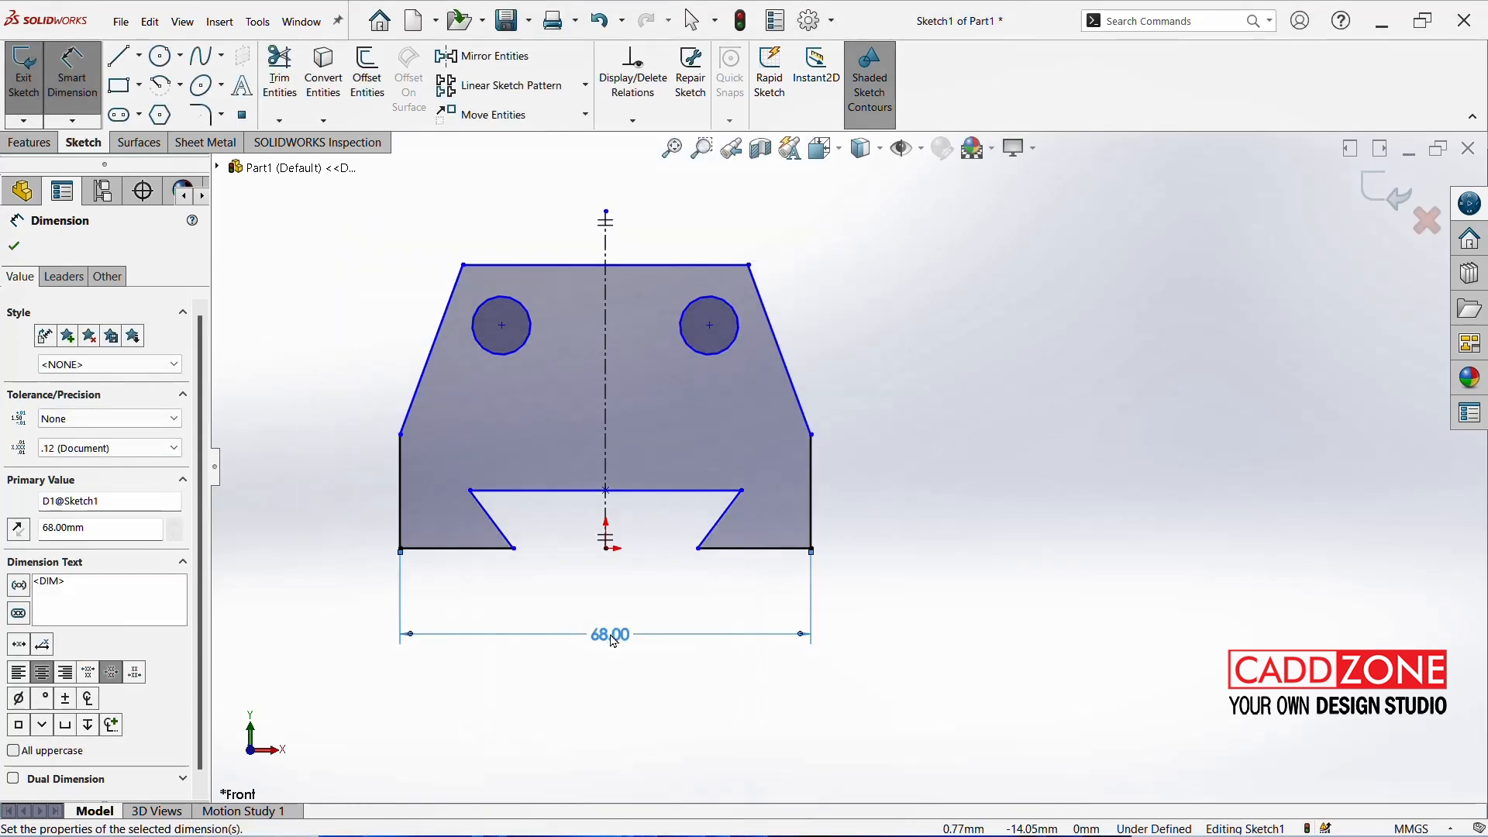
left_click(972, 614)
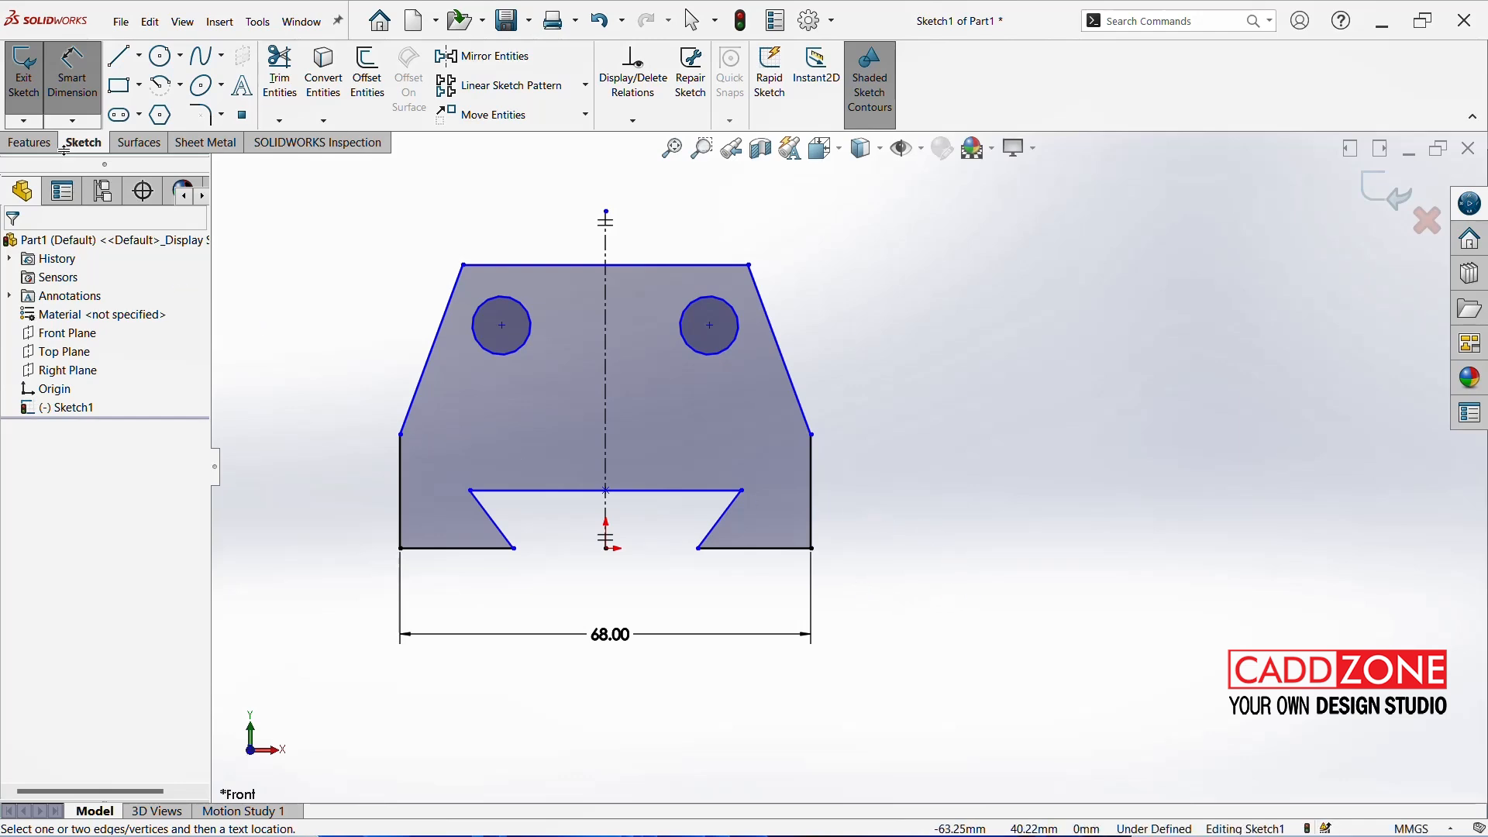
Dimension the dovetail slot's height from the base line to its upper corner as 6 mm
left_click(756, 549)
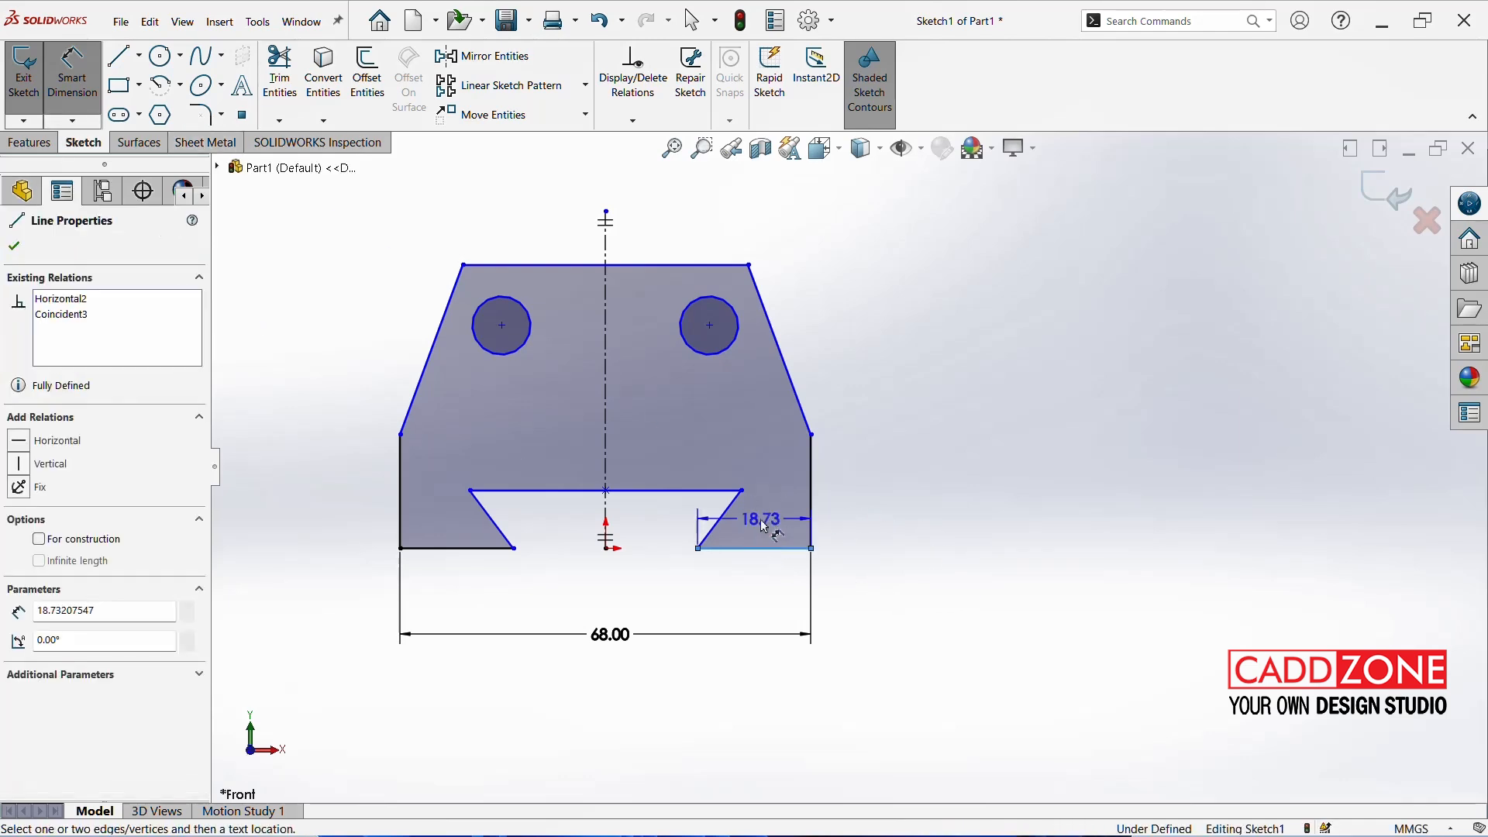
left_click(742, 490)
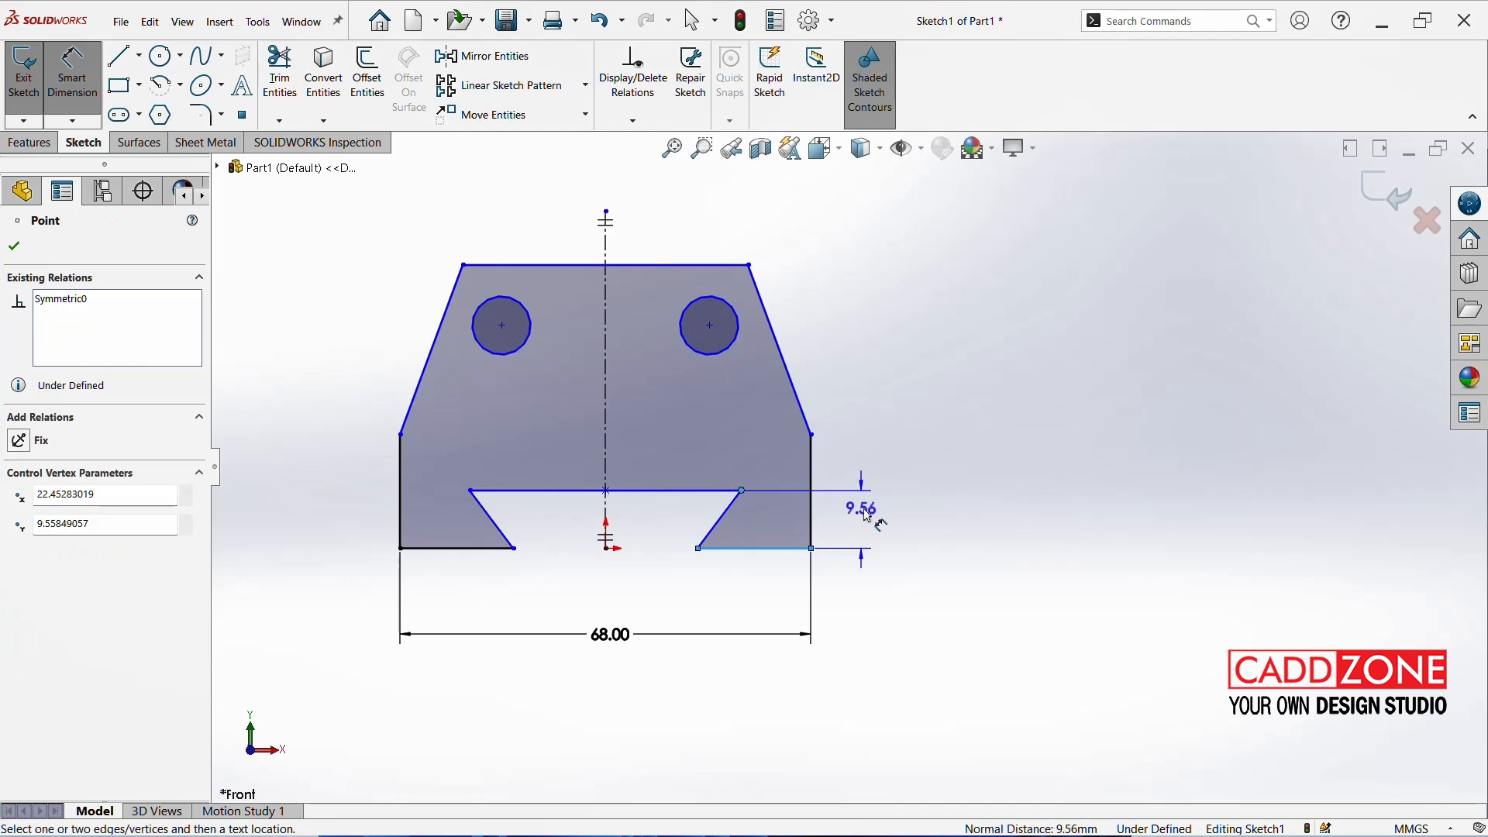
left_click(869, 515)
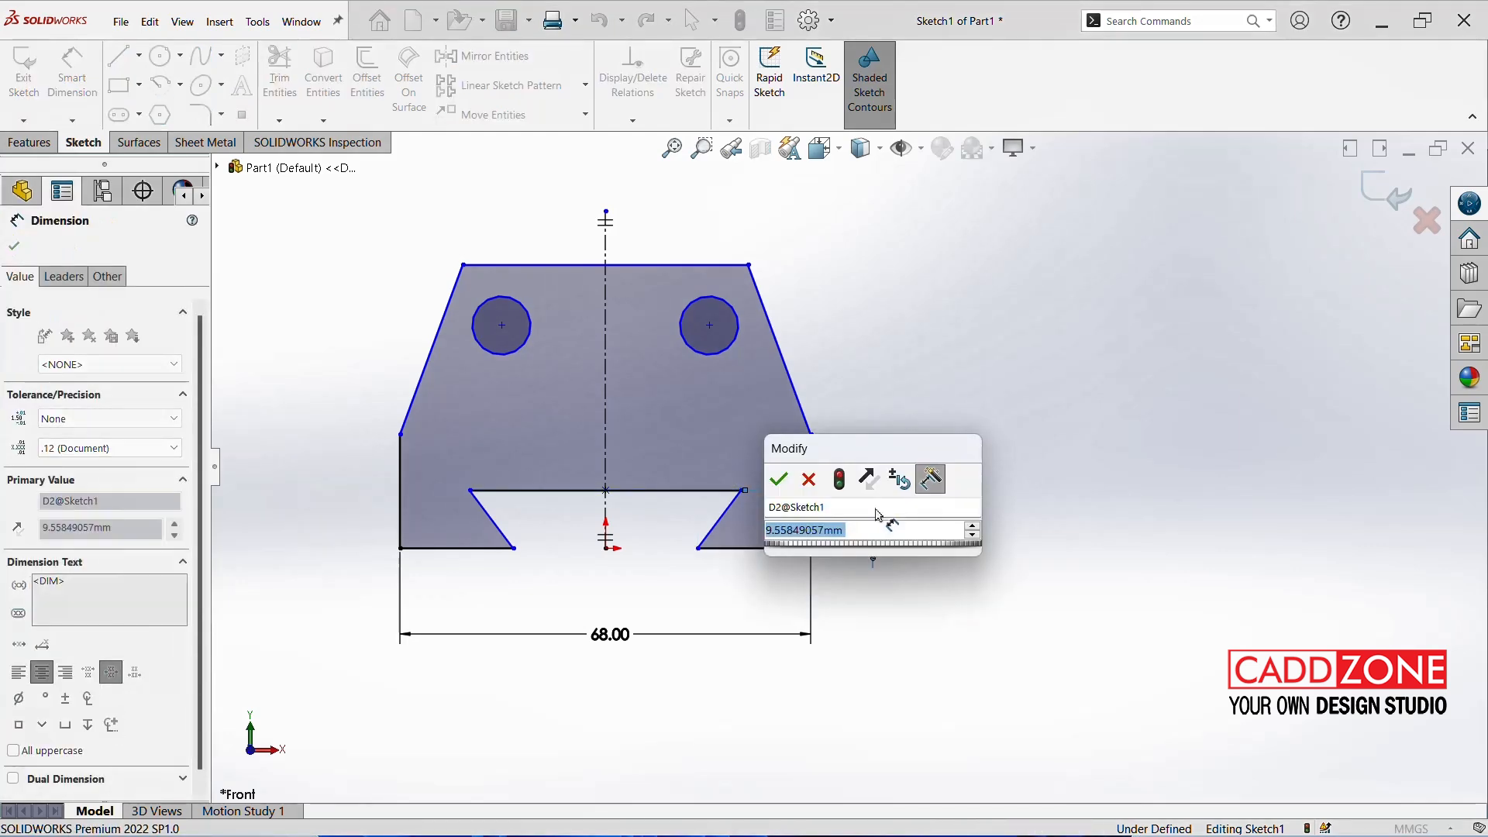
type("6")
key("Return")
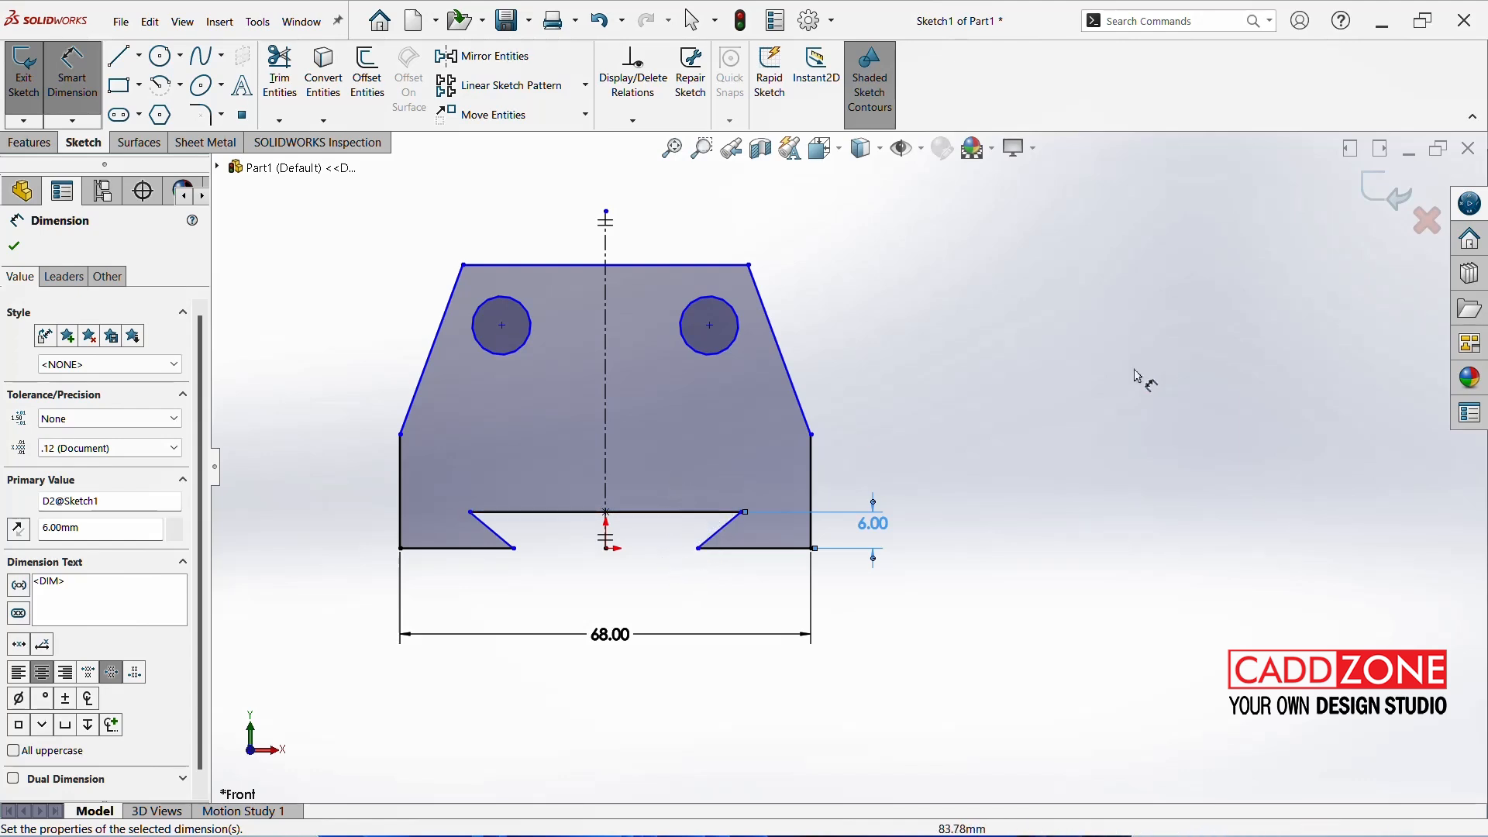
Dimension the angle between the slot's horizontal edge and its right sloped side as 45°
left_click(677, 513)
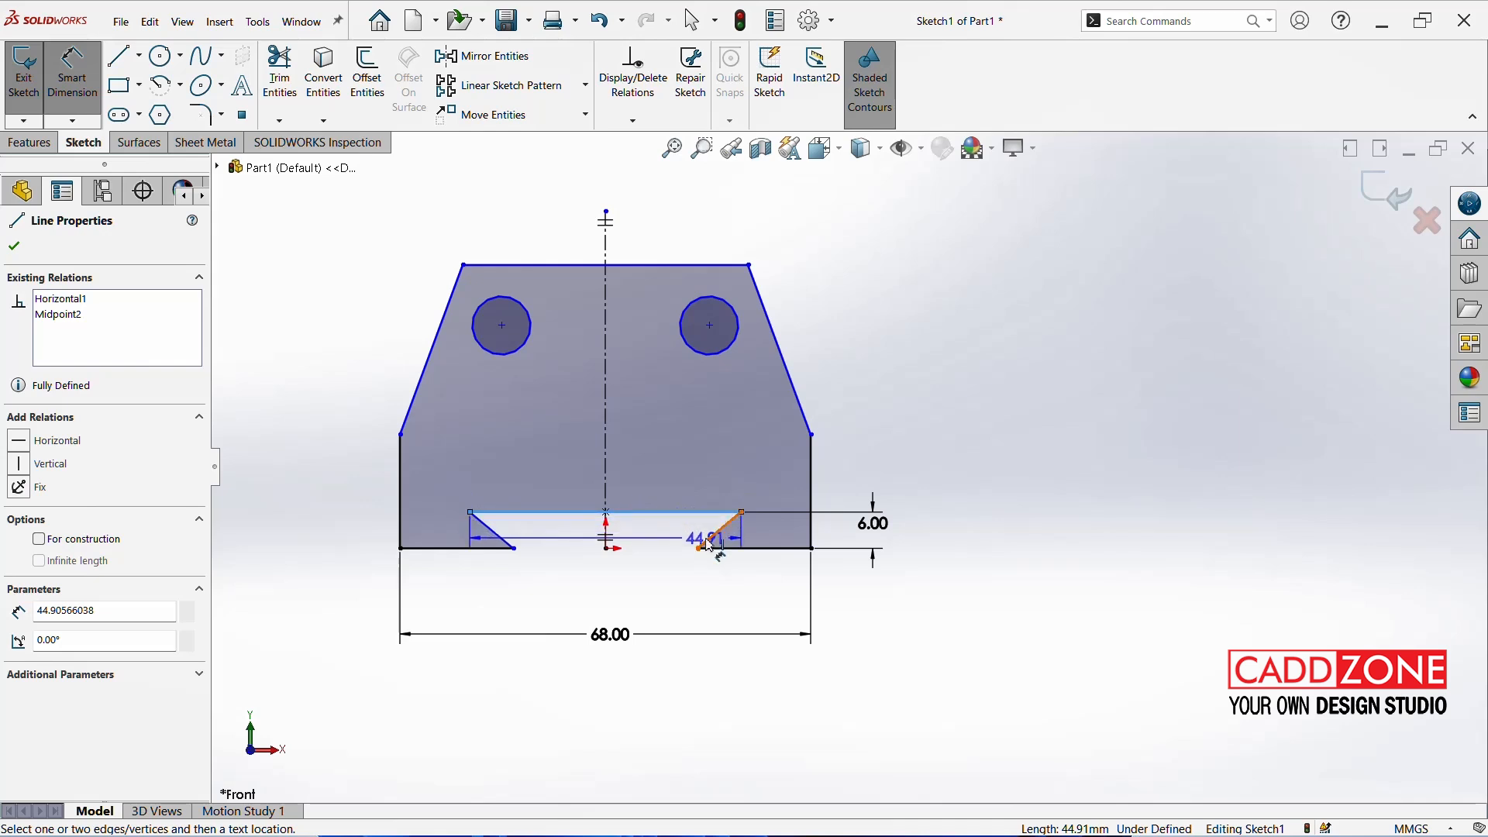
left_click(711, 545)
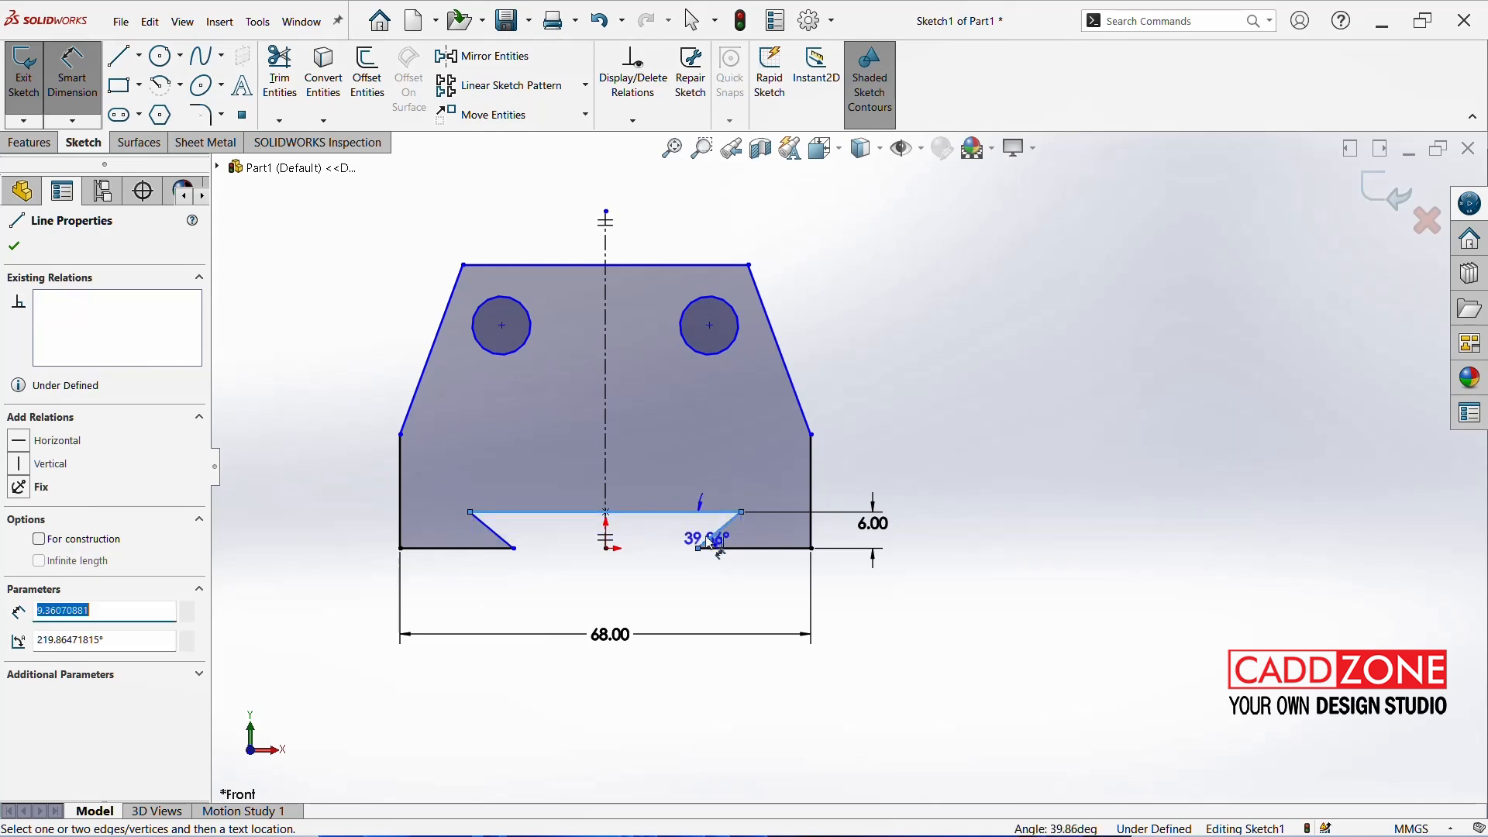
left_click(668, 542)
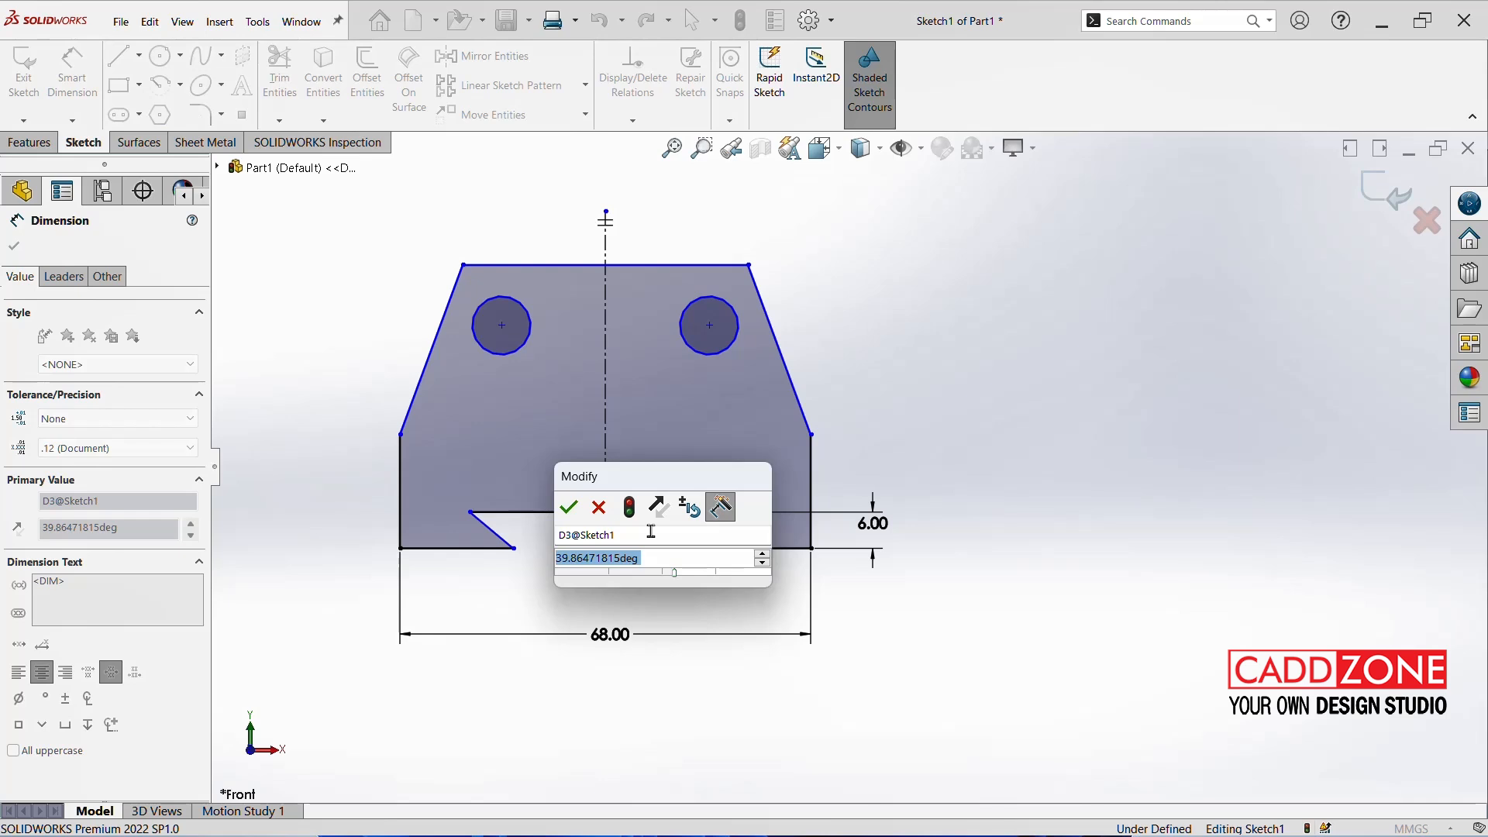
type("45")
key("Return")
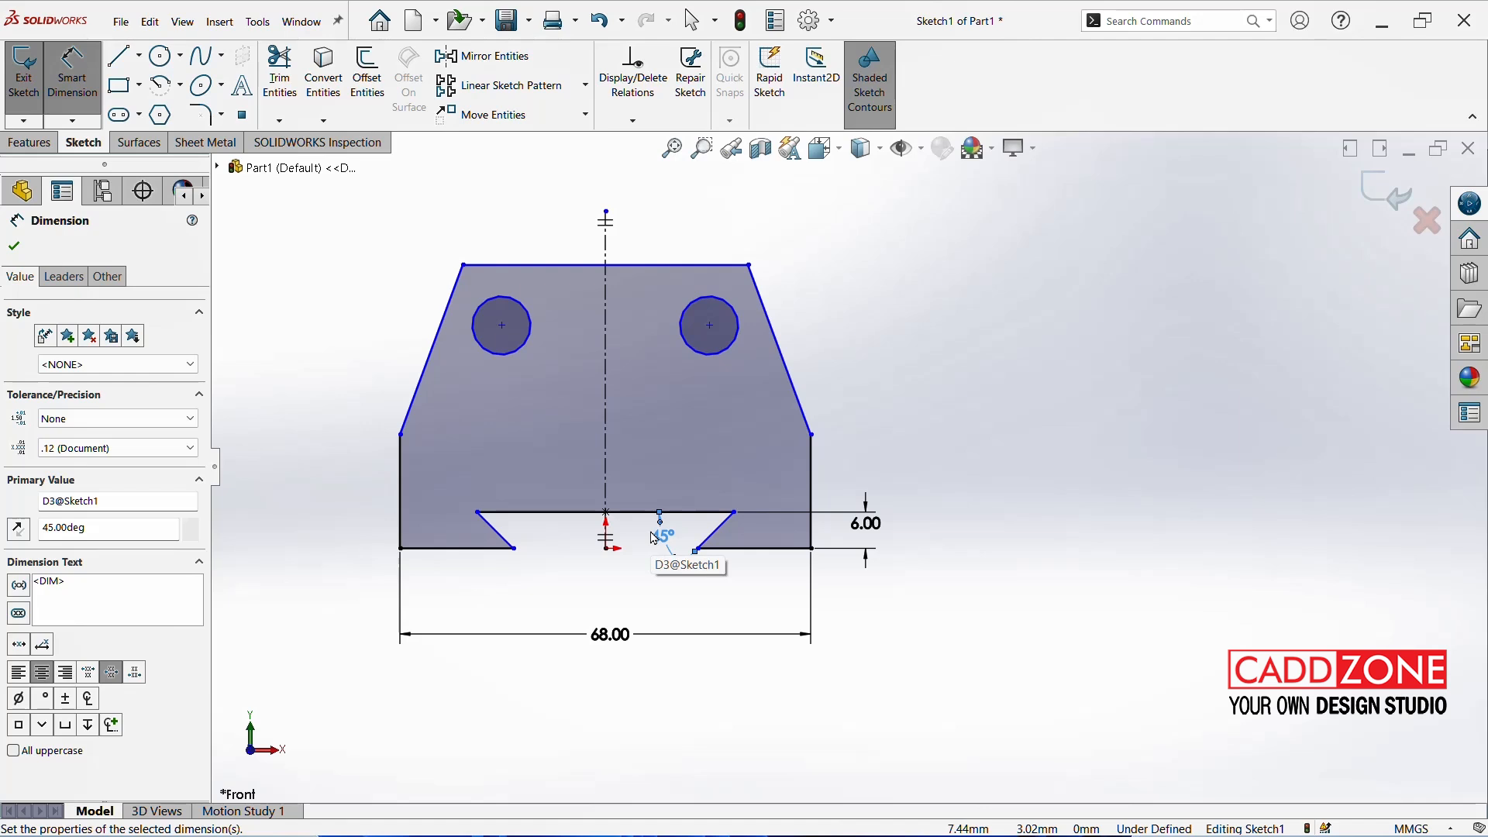
Try to dimension the horizontal distance between the two endpoints of the slot's right sloped side
left_click(1029, 478)
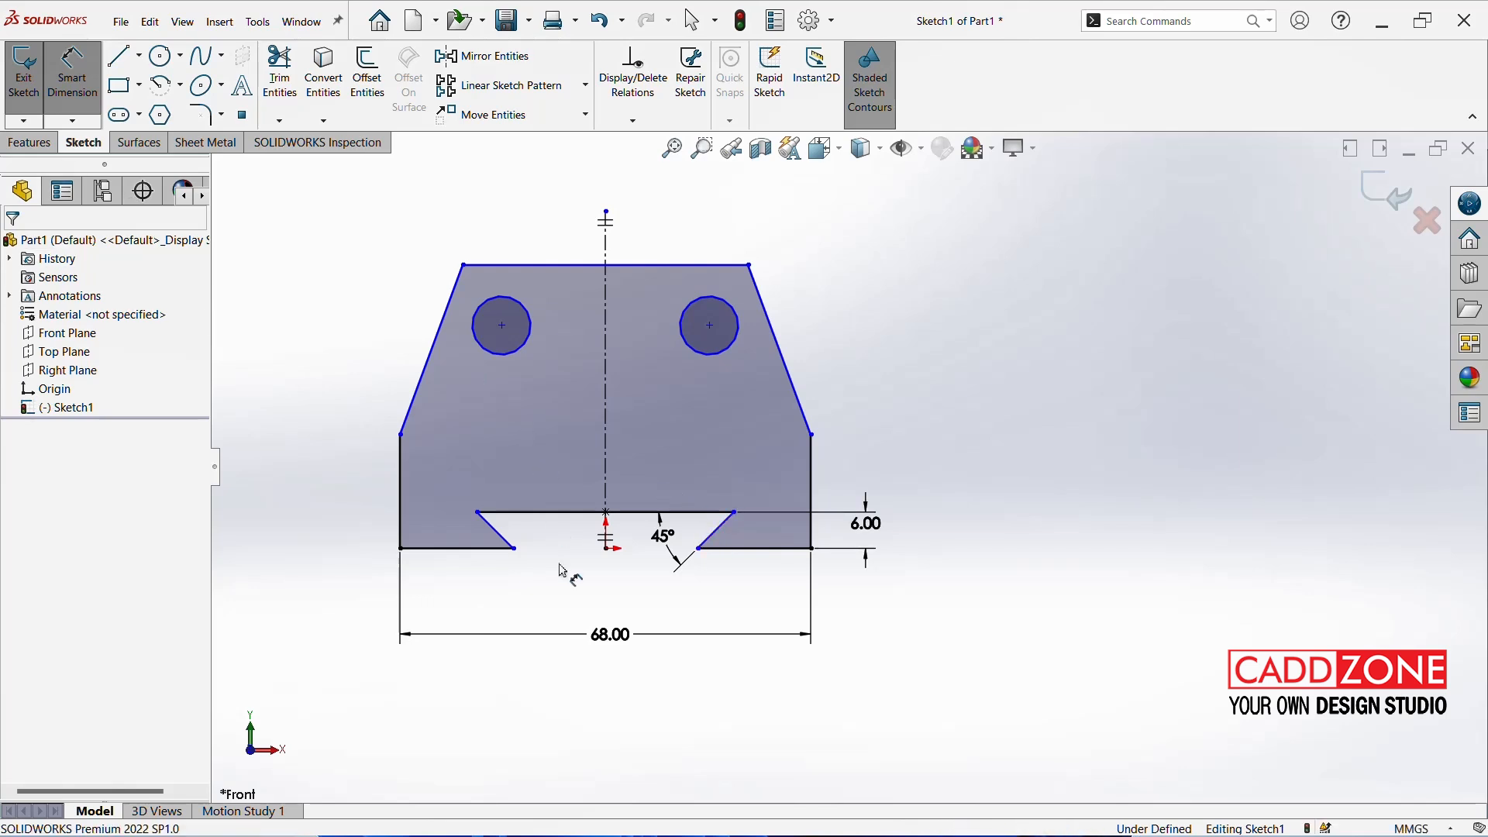
left_click(700, 551)
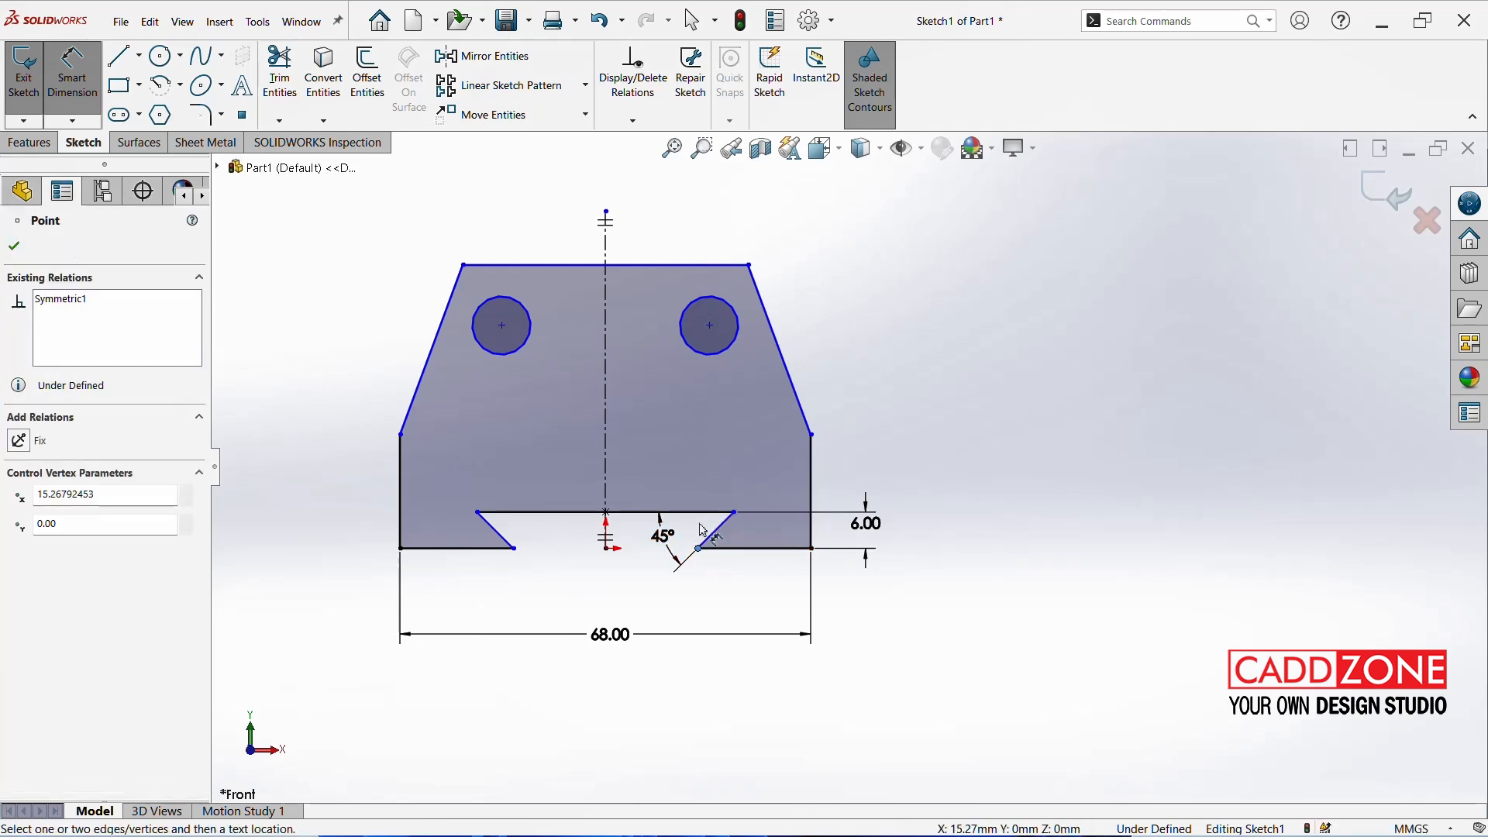
left_click(735, 512)
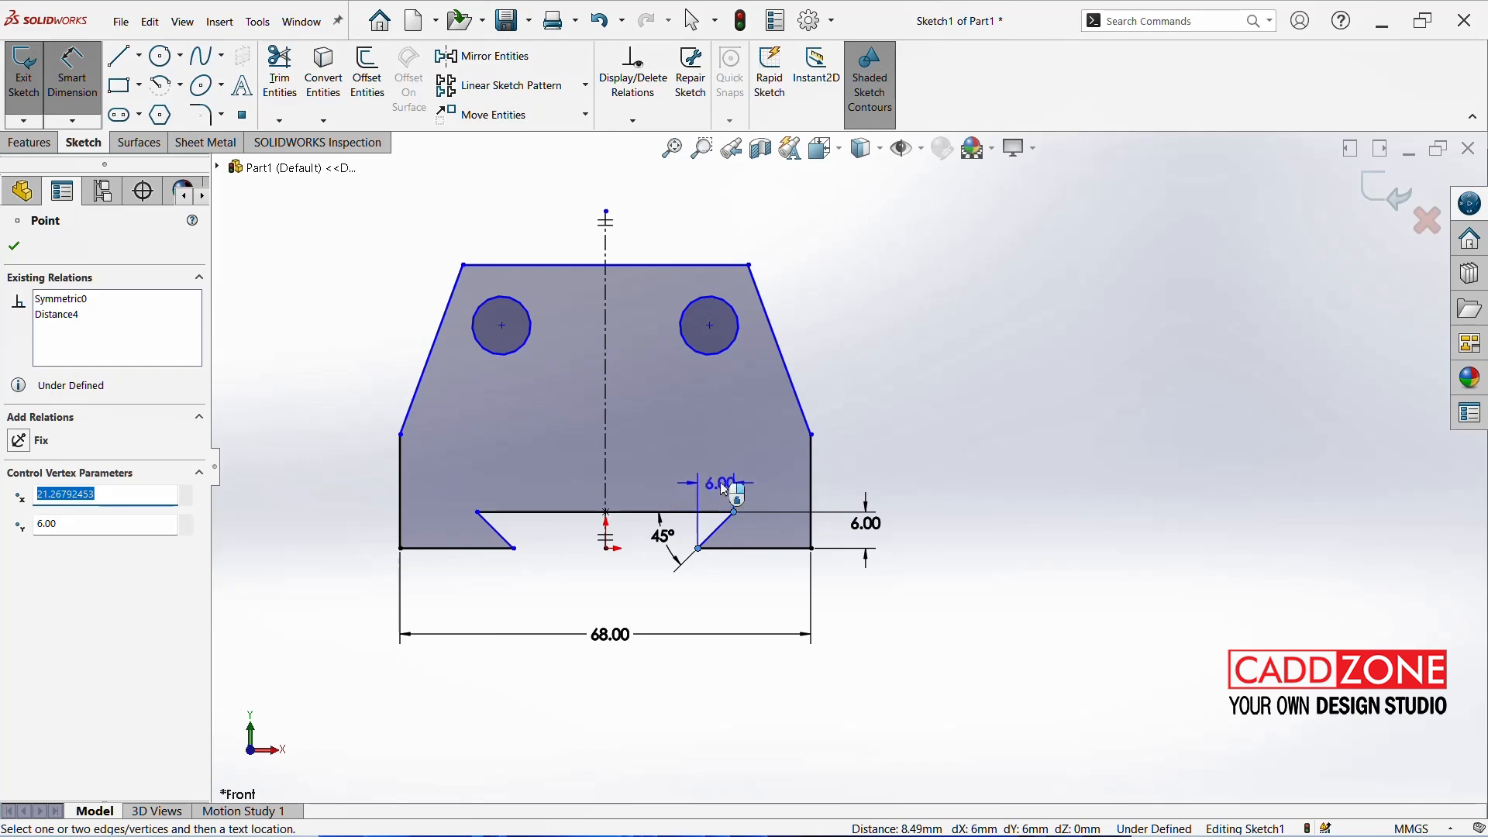
left_click(720, 489)
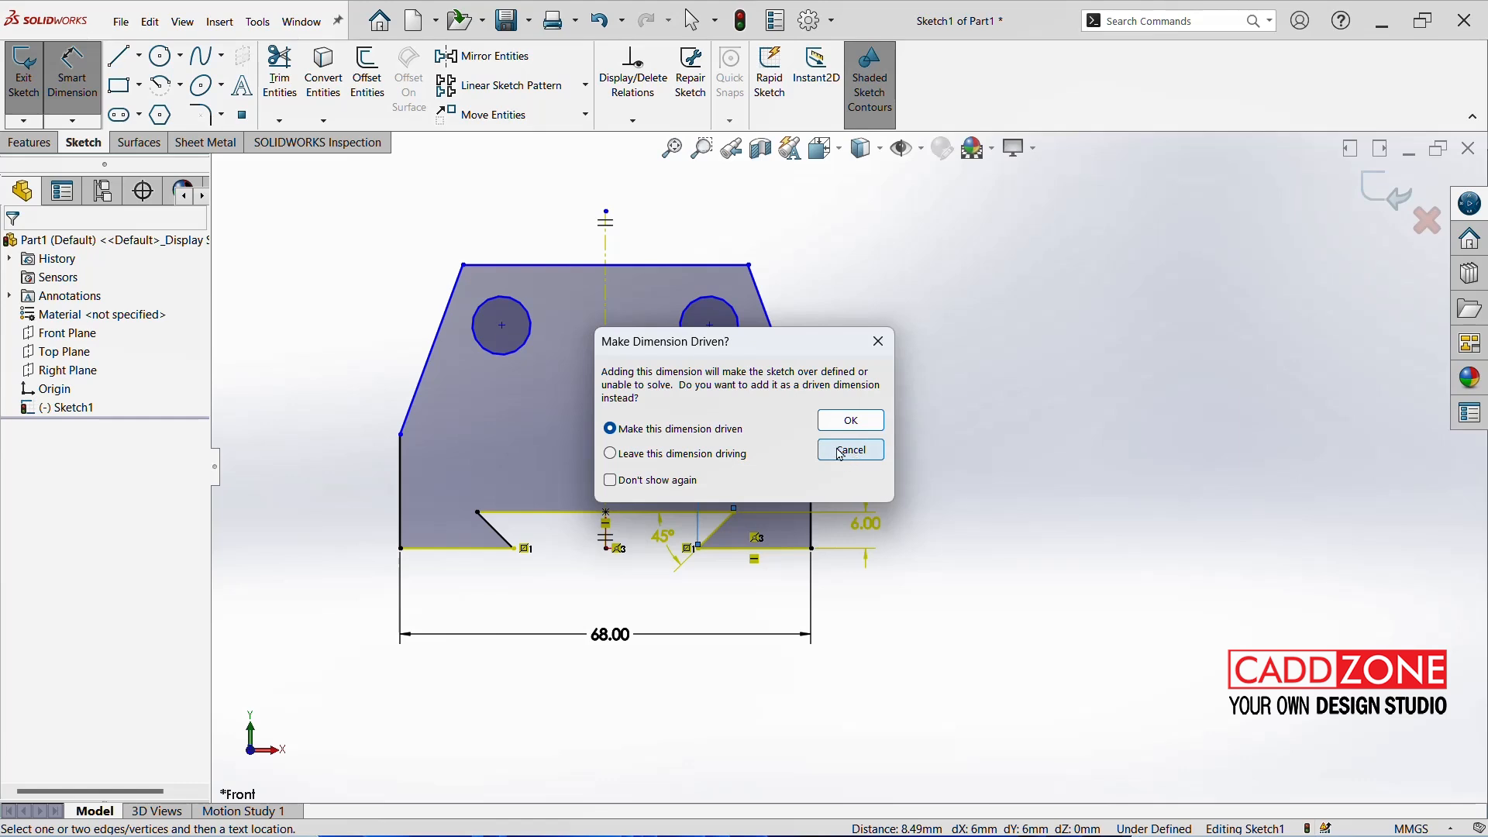
left_click(858, 452)
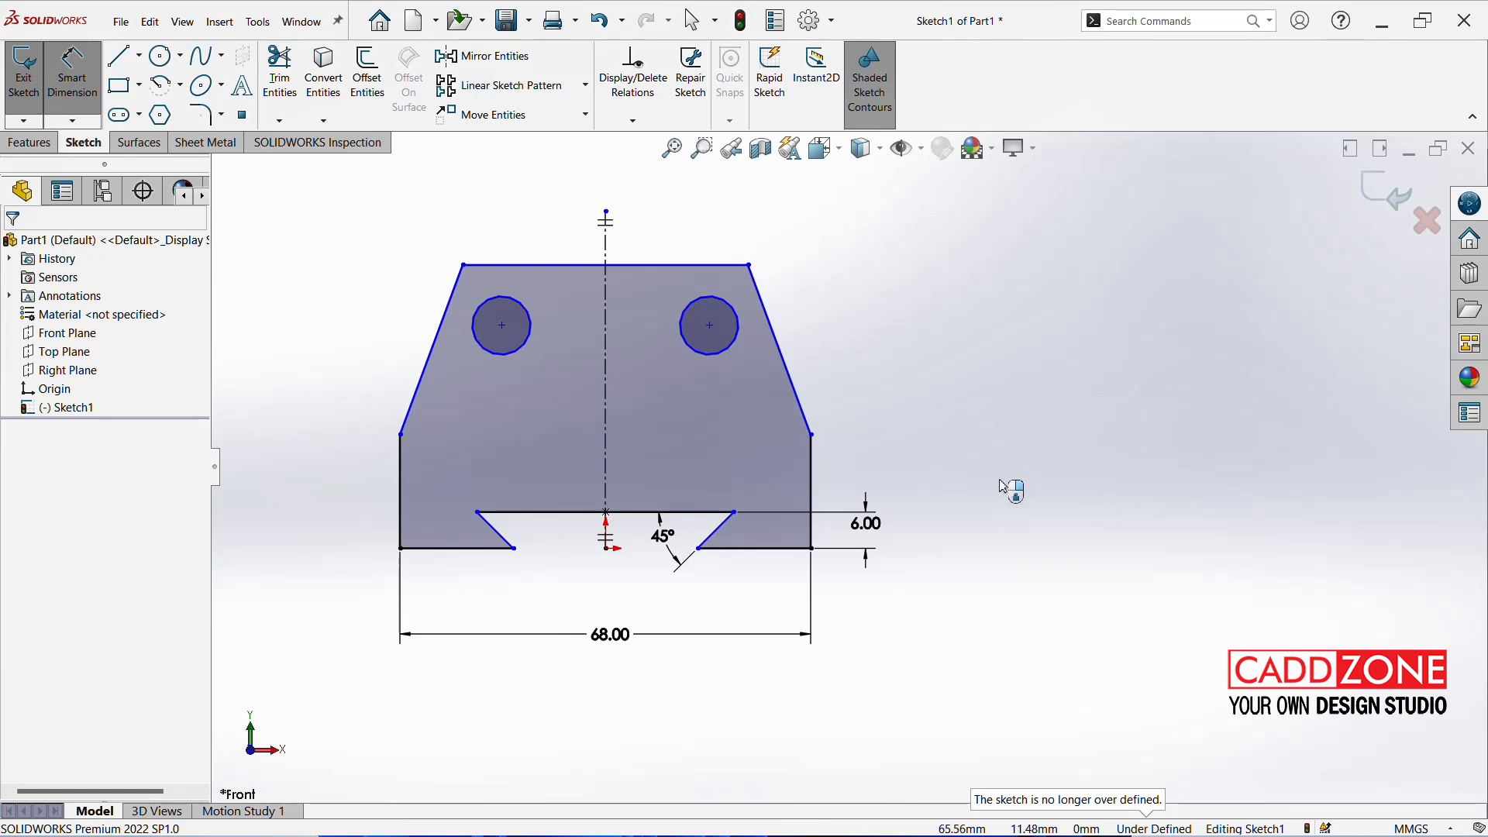
key("Escape")
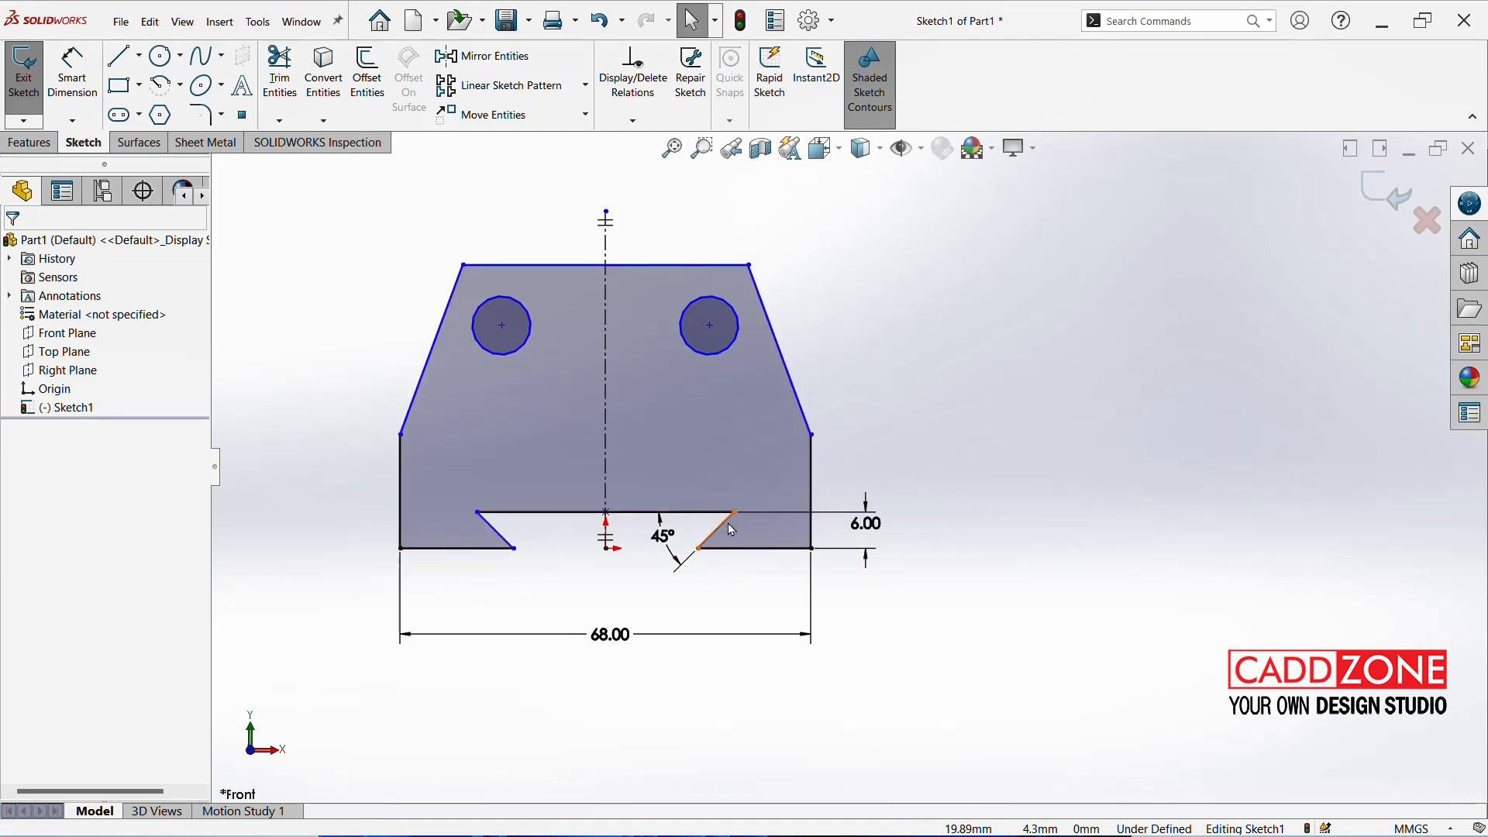
Shift the slot's right sloped side horizontally to test its remaining freedom of movement
left_click(700, 551)
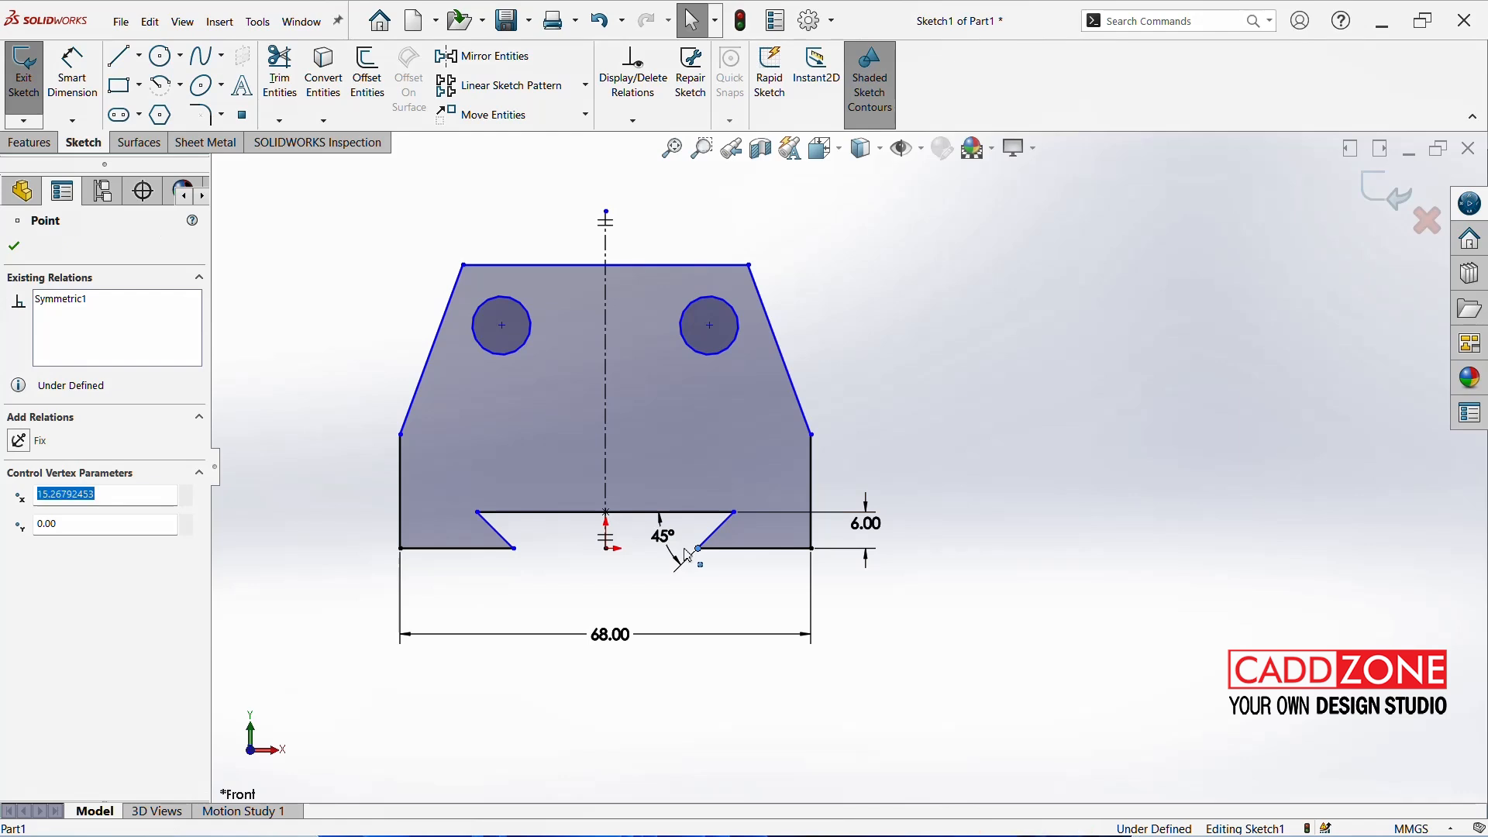
left_click(732, 593)
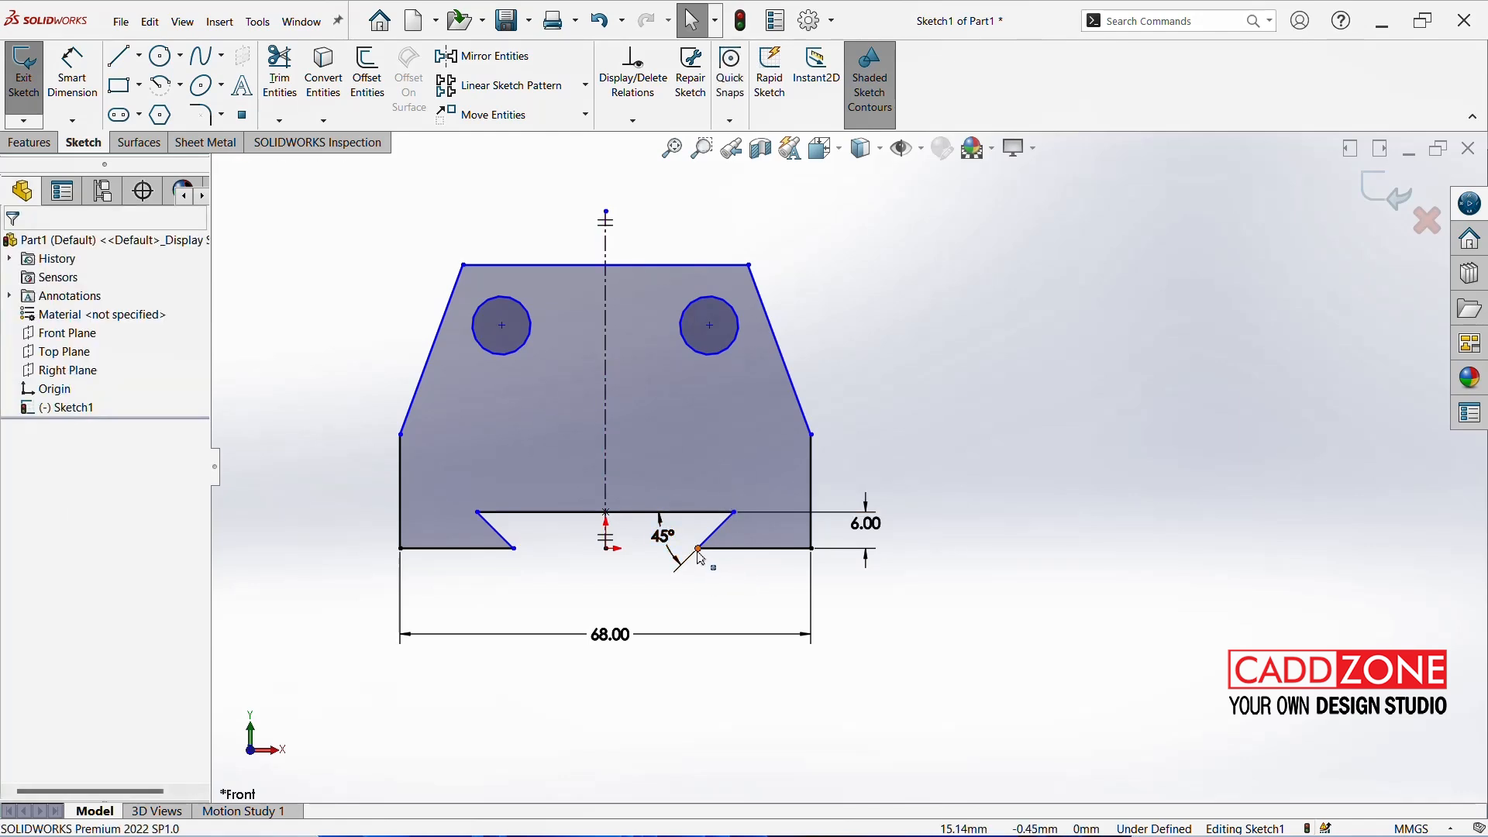
left_click(700, 554)
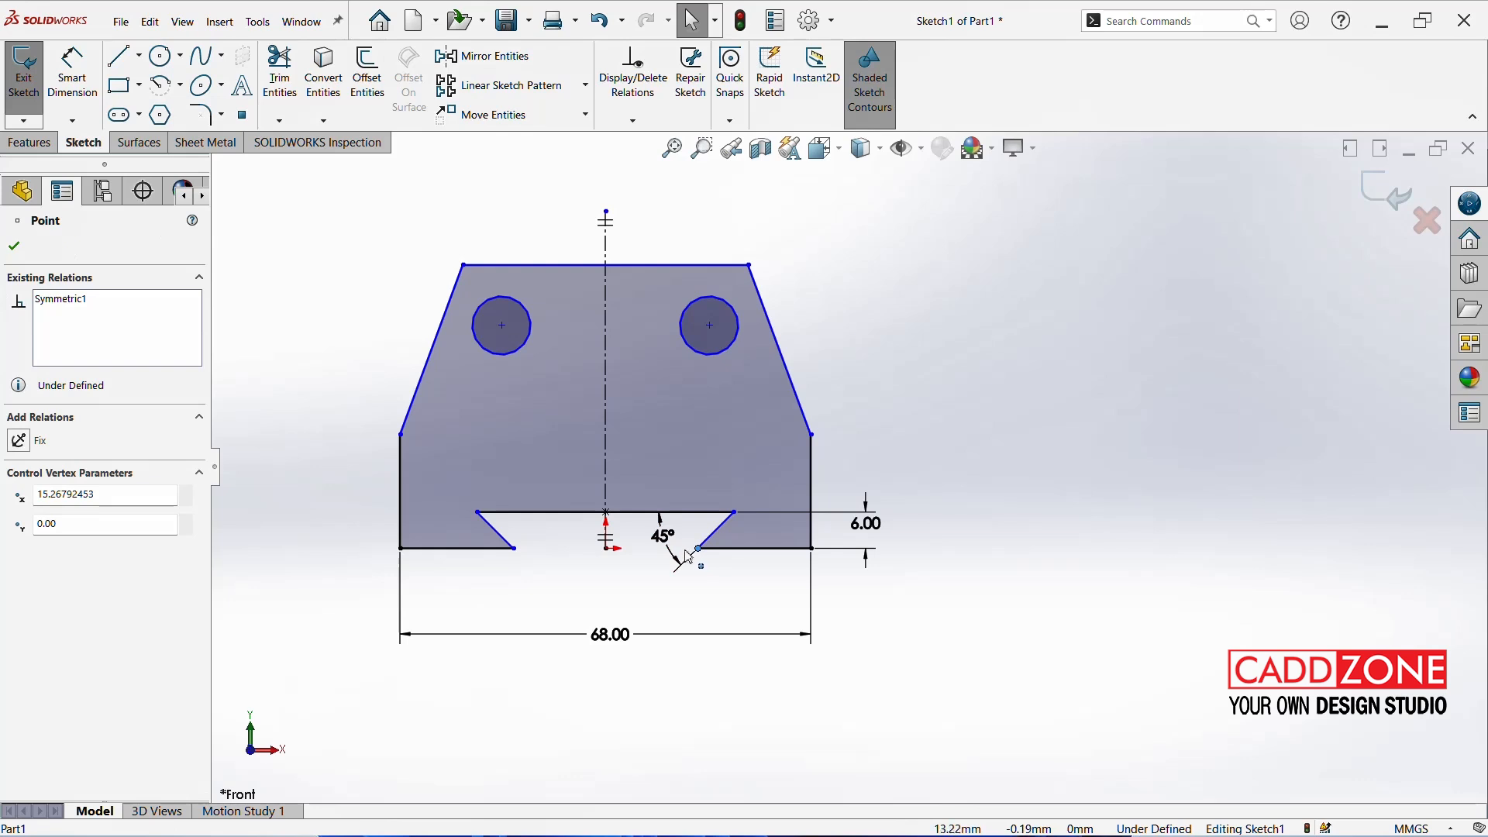
left_click(701, 541)
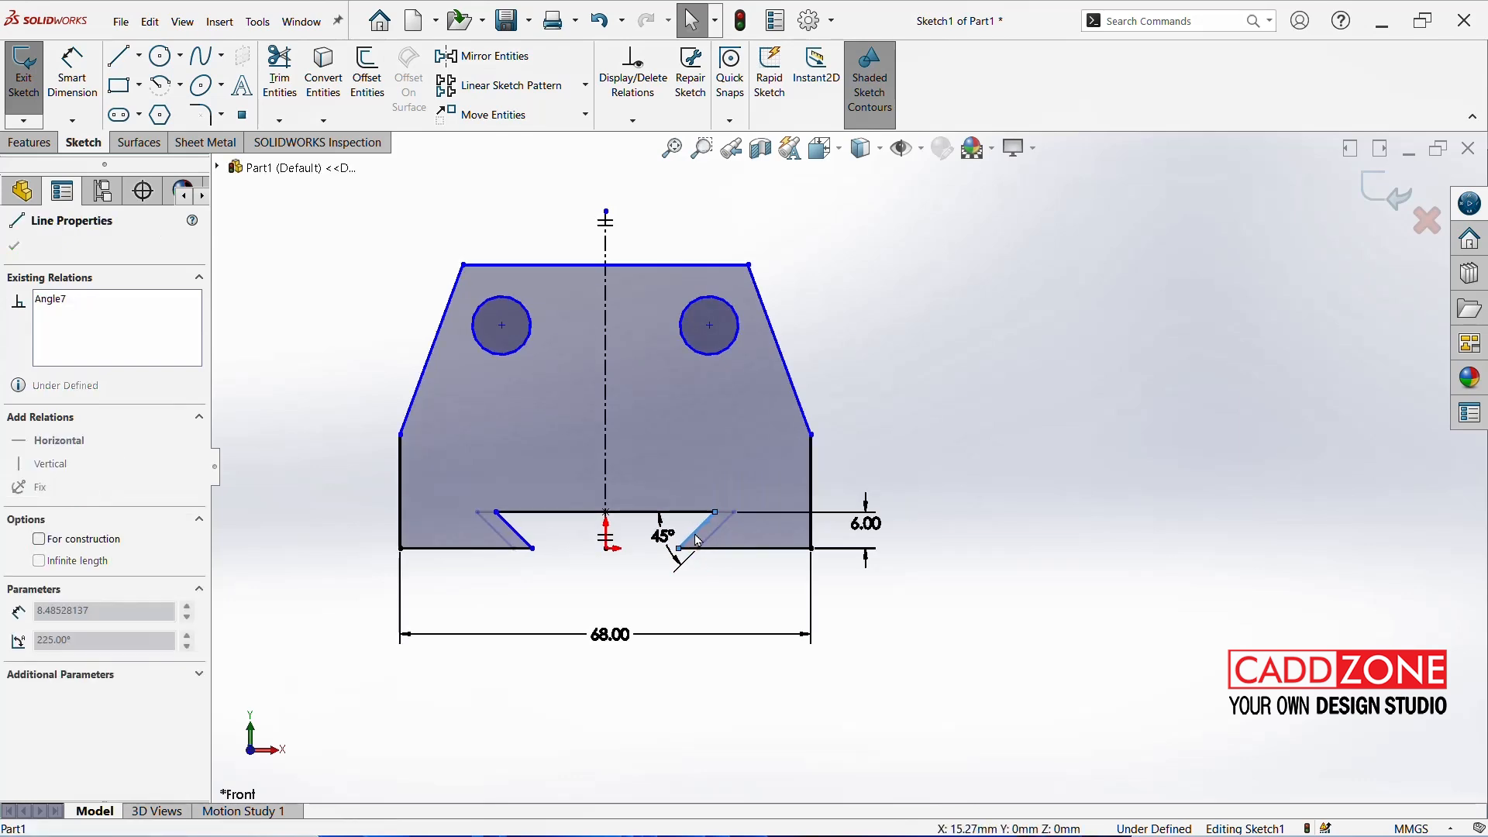
mouse_move(698, 540)
left_mouse_down()
mouse_move(685, 540)
mouse_move(764, 538)
mouse_move(709, 541)
left_mouse_up()
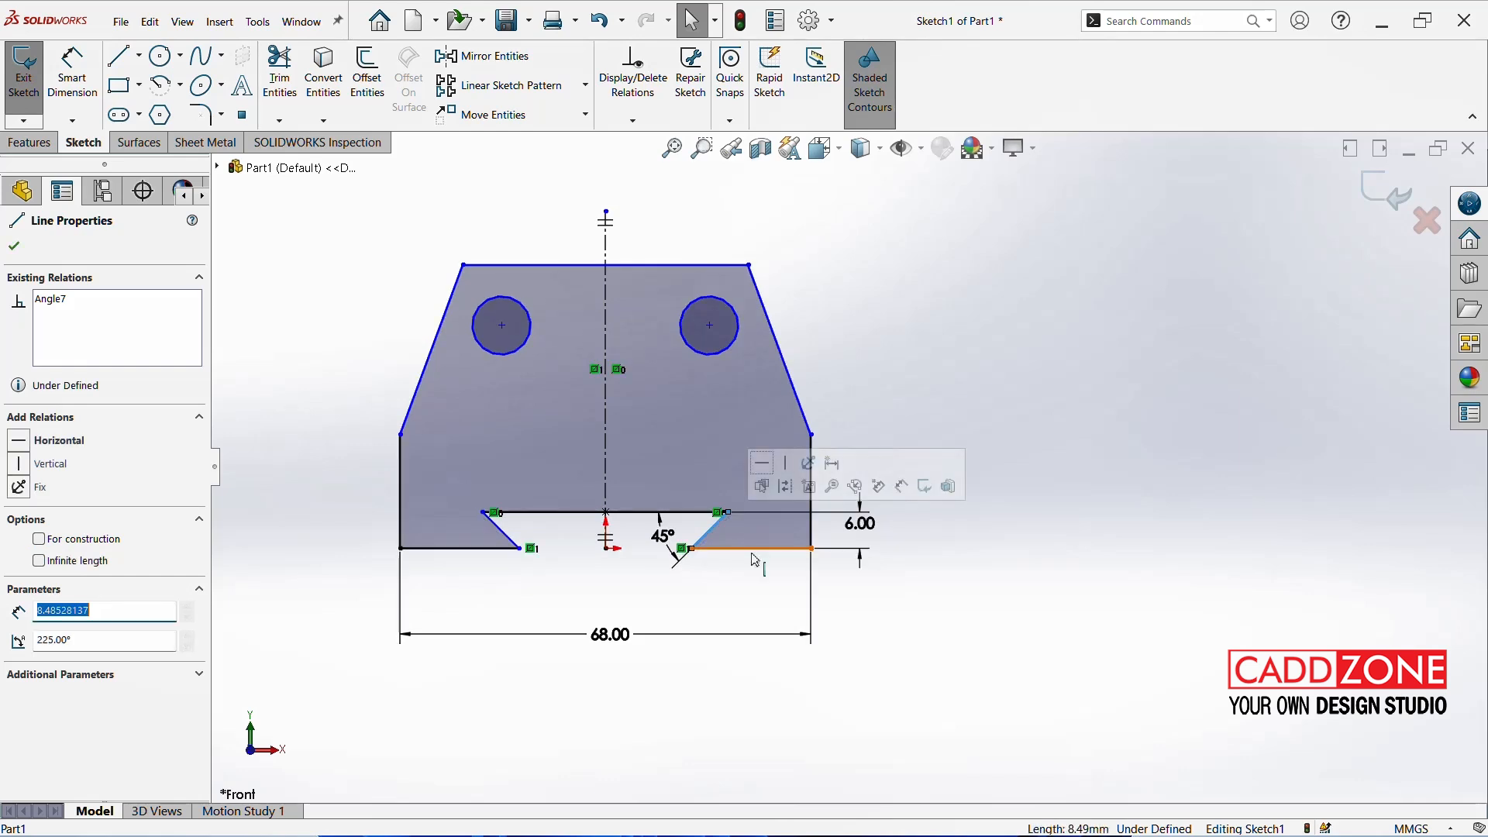
Dimension the bottom edge to the right of the dovetail slot as 18 mm
left_click(73, 74)
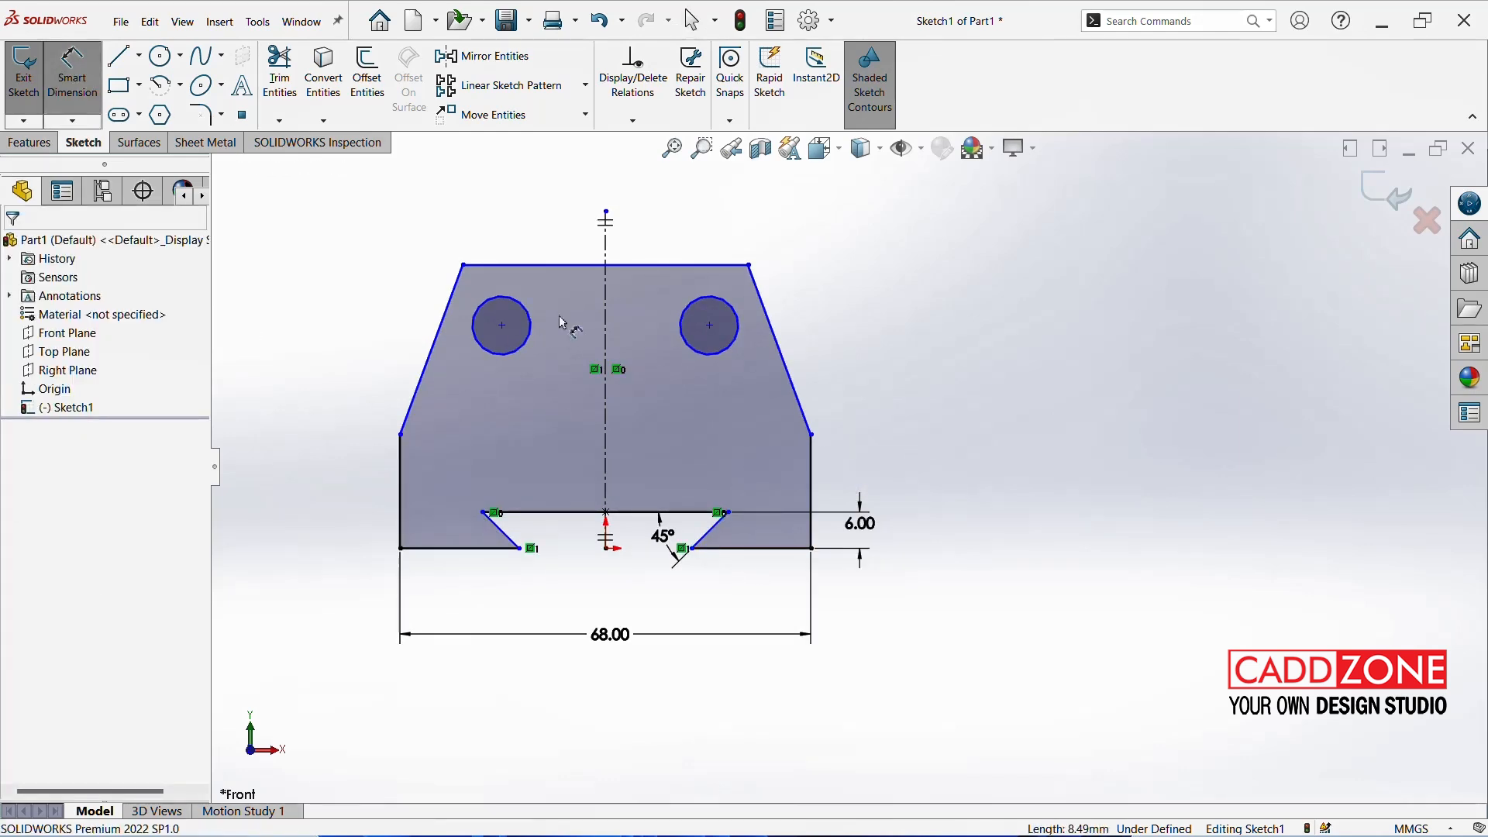
left_click(743, 556)
left_click(746, 587)
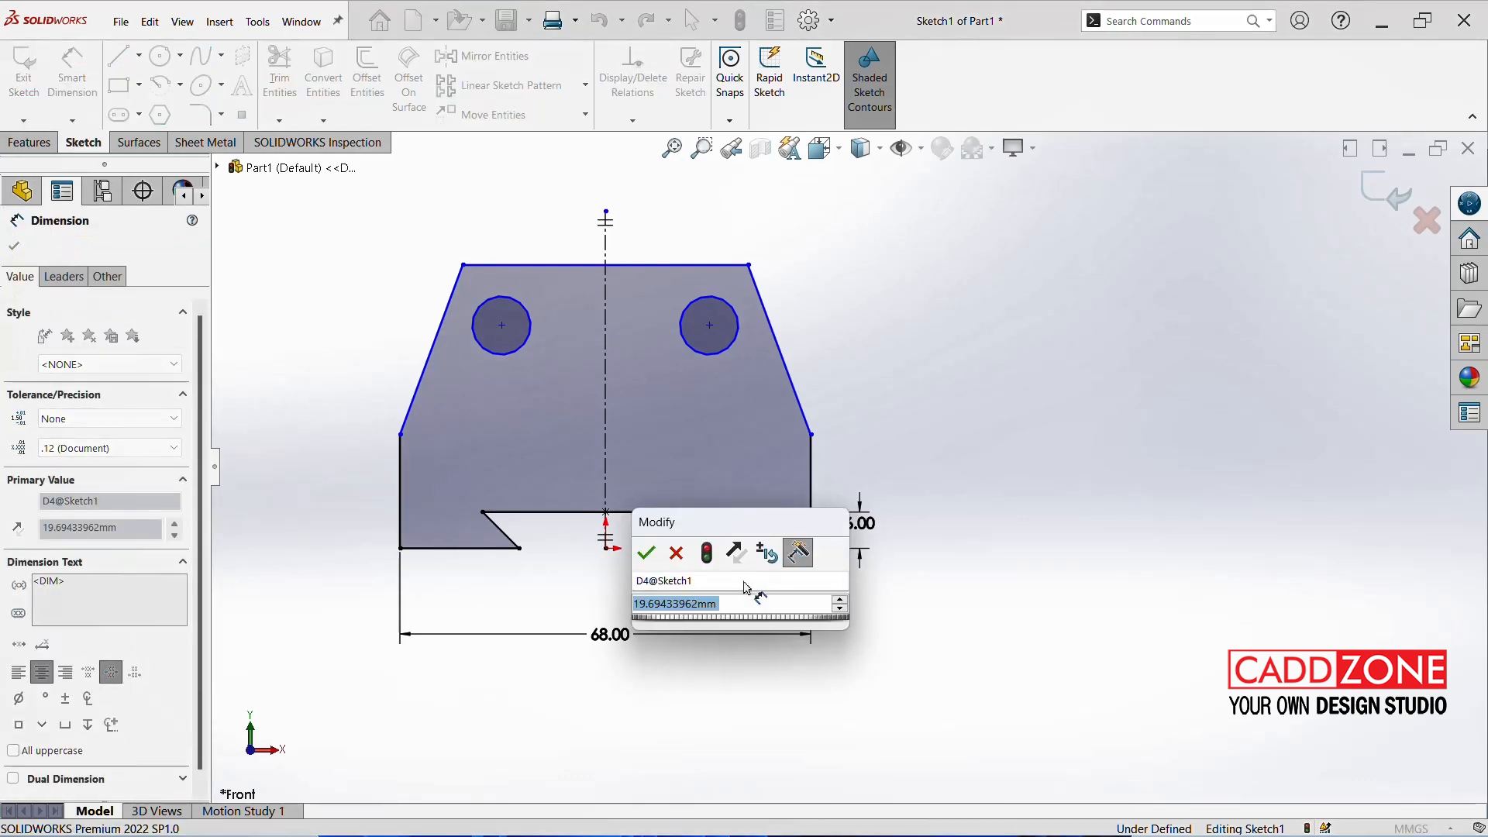
type("18")
key("Return")
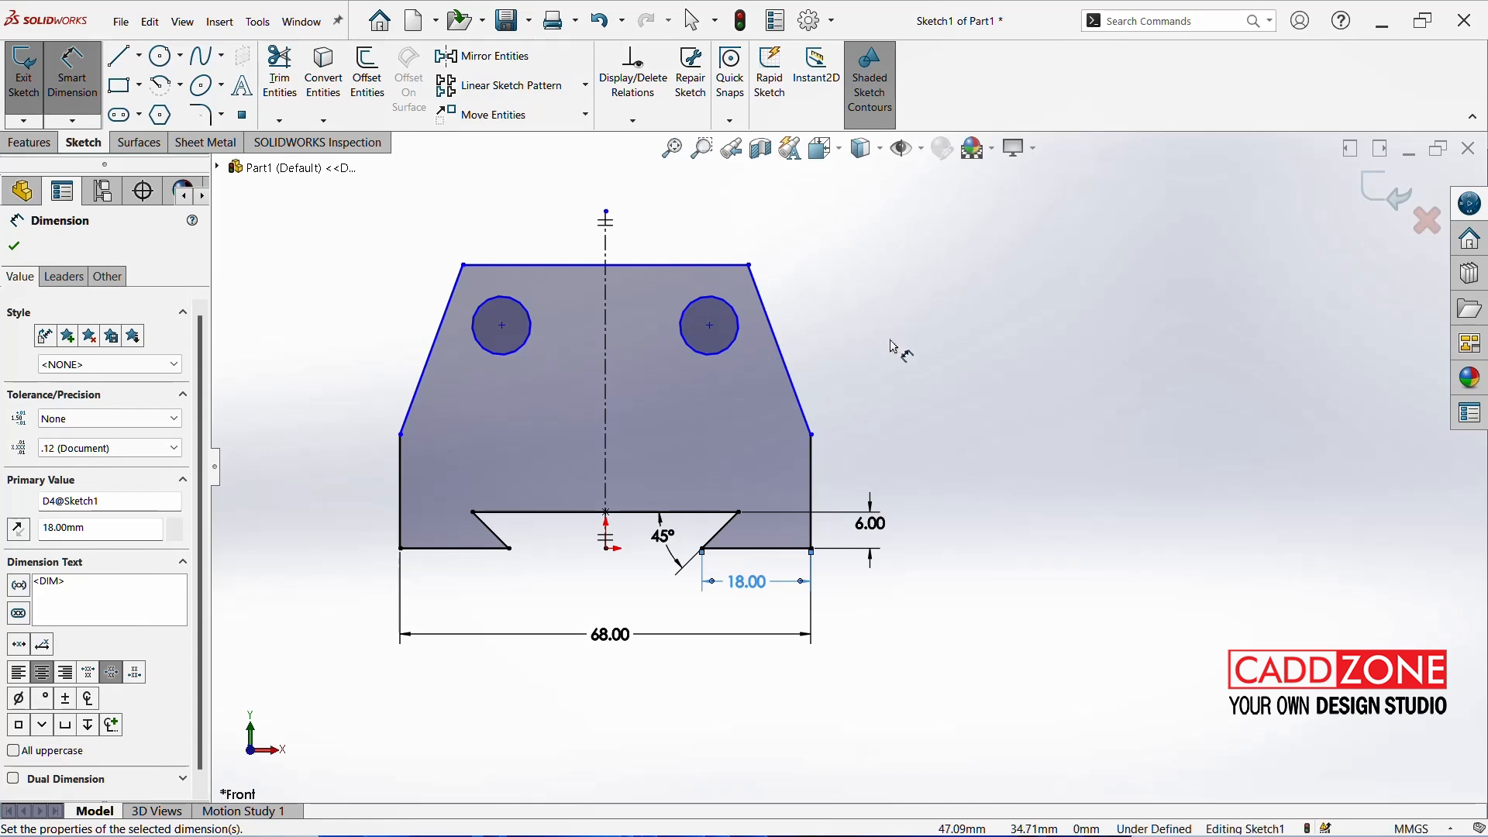
Dimension the profile's right vertical edge as 15 mm
left_click(815, 470)
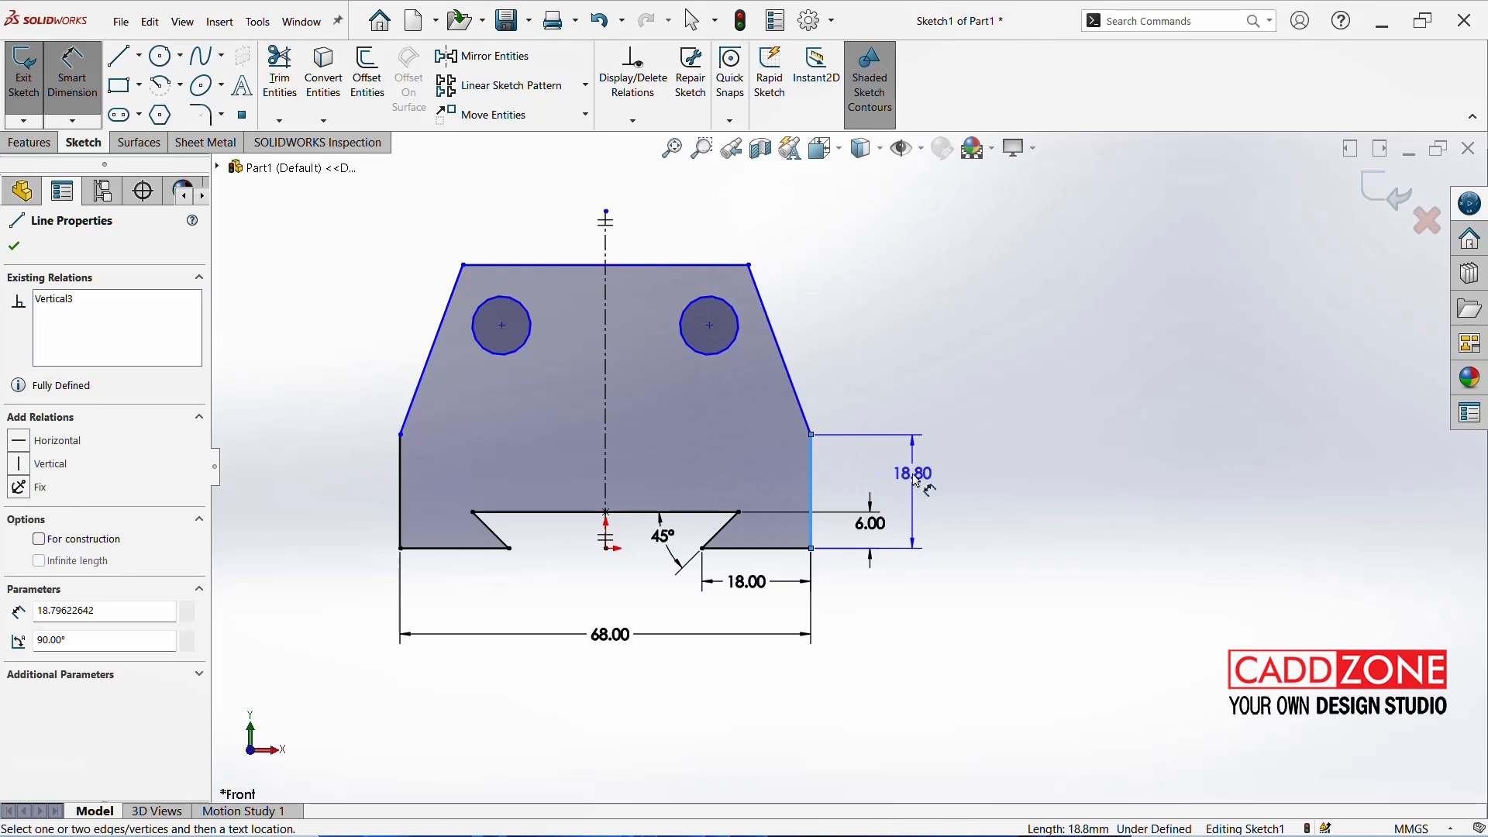
left_click(915, 475)
type("15")
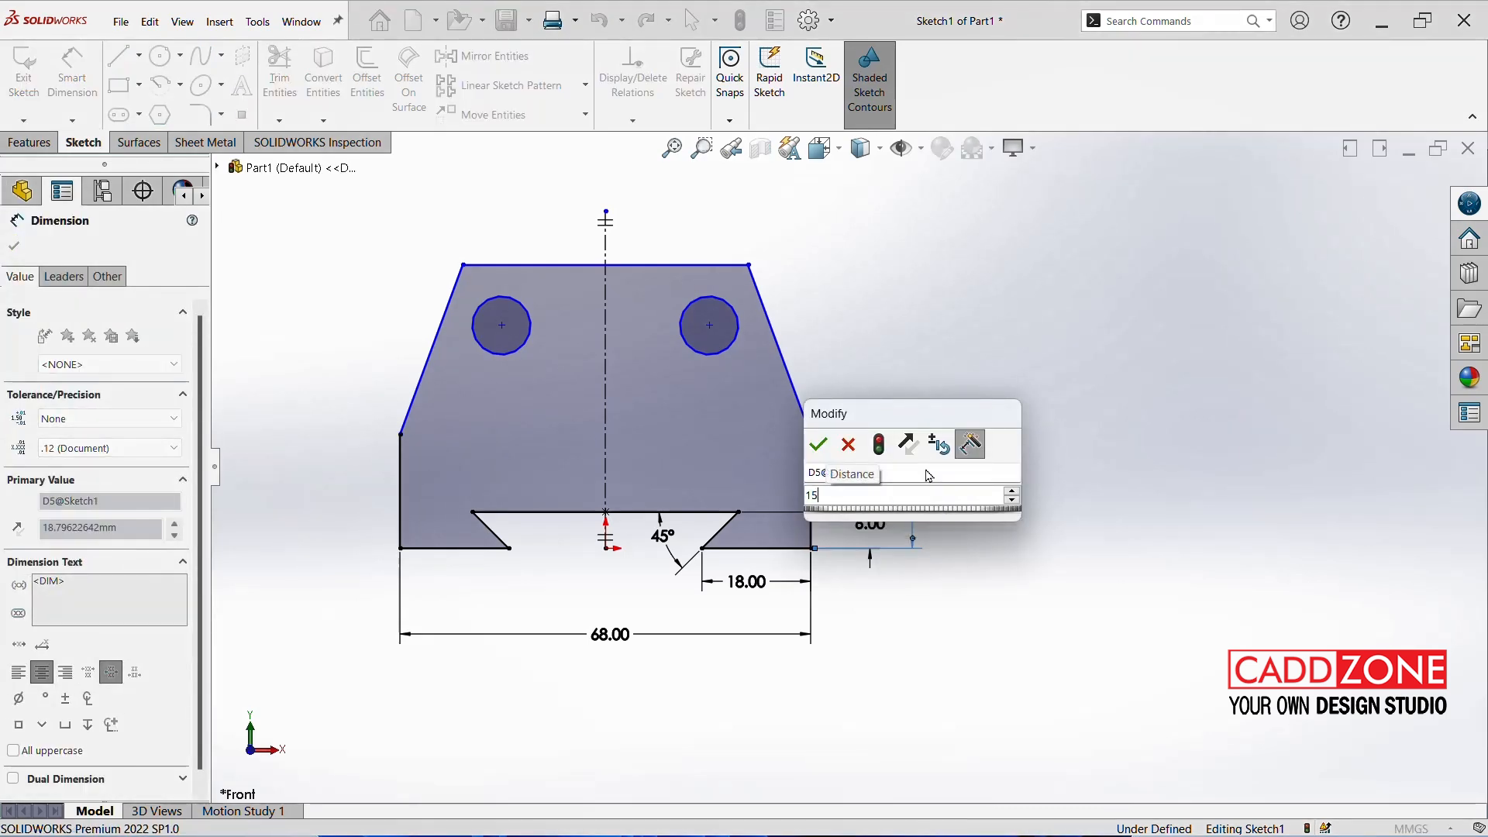
key("Return")
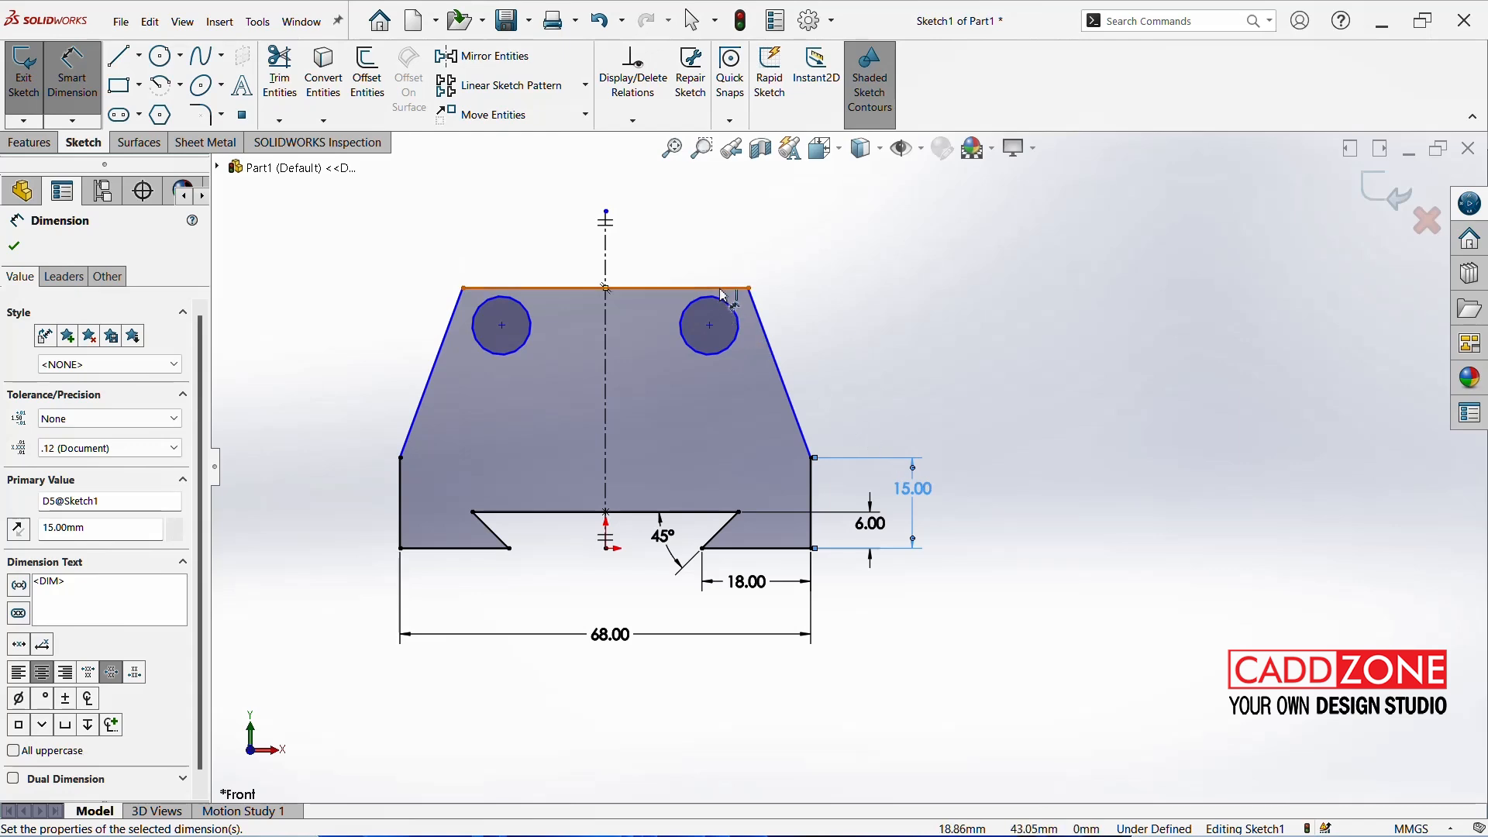
Dimension the profile's overall height from the bottom edge to the upper right corner as 45 mm
left_click(790, 549)
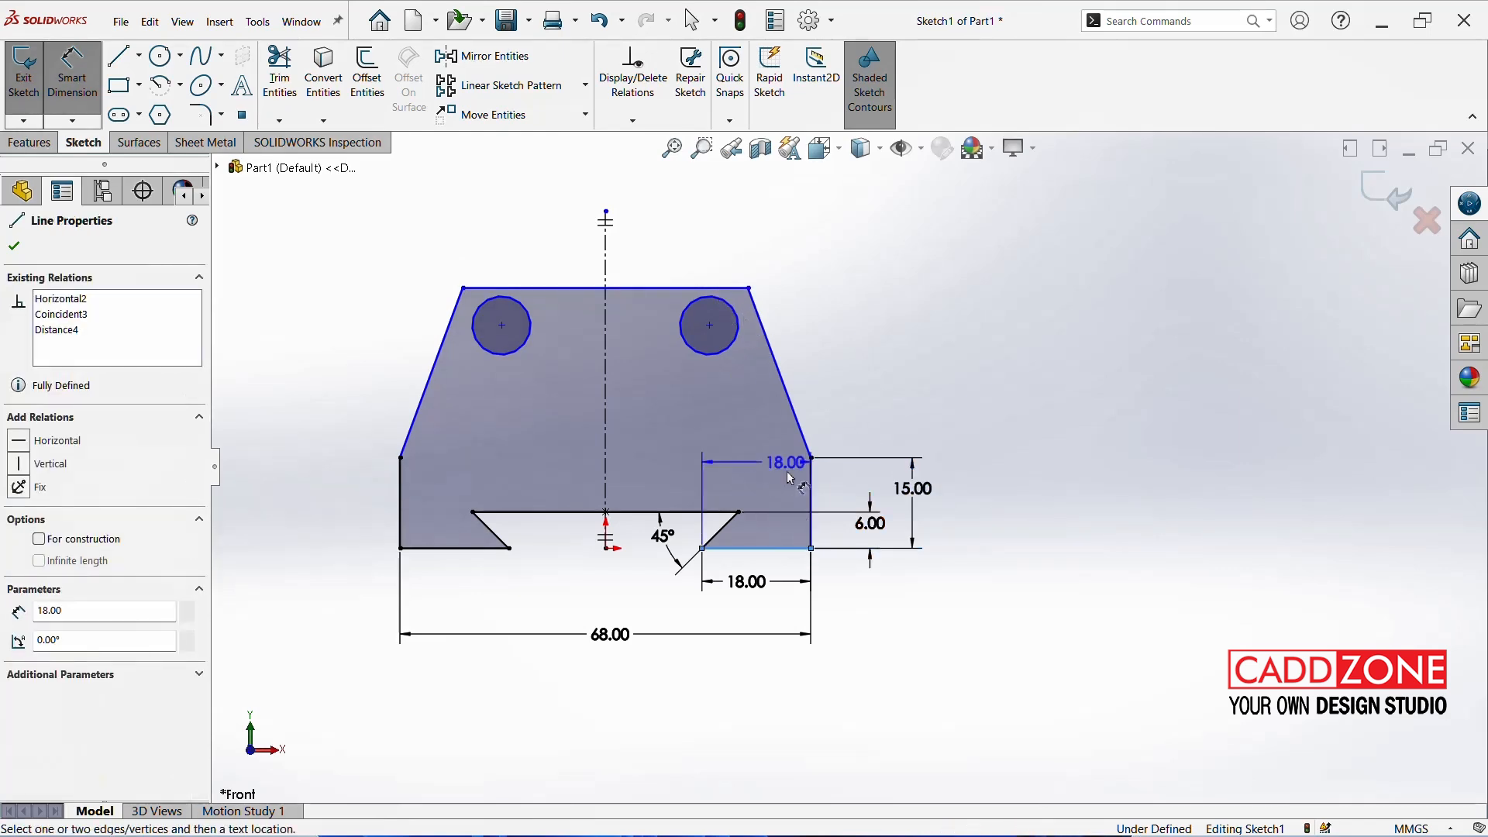
left_click(749, 290)
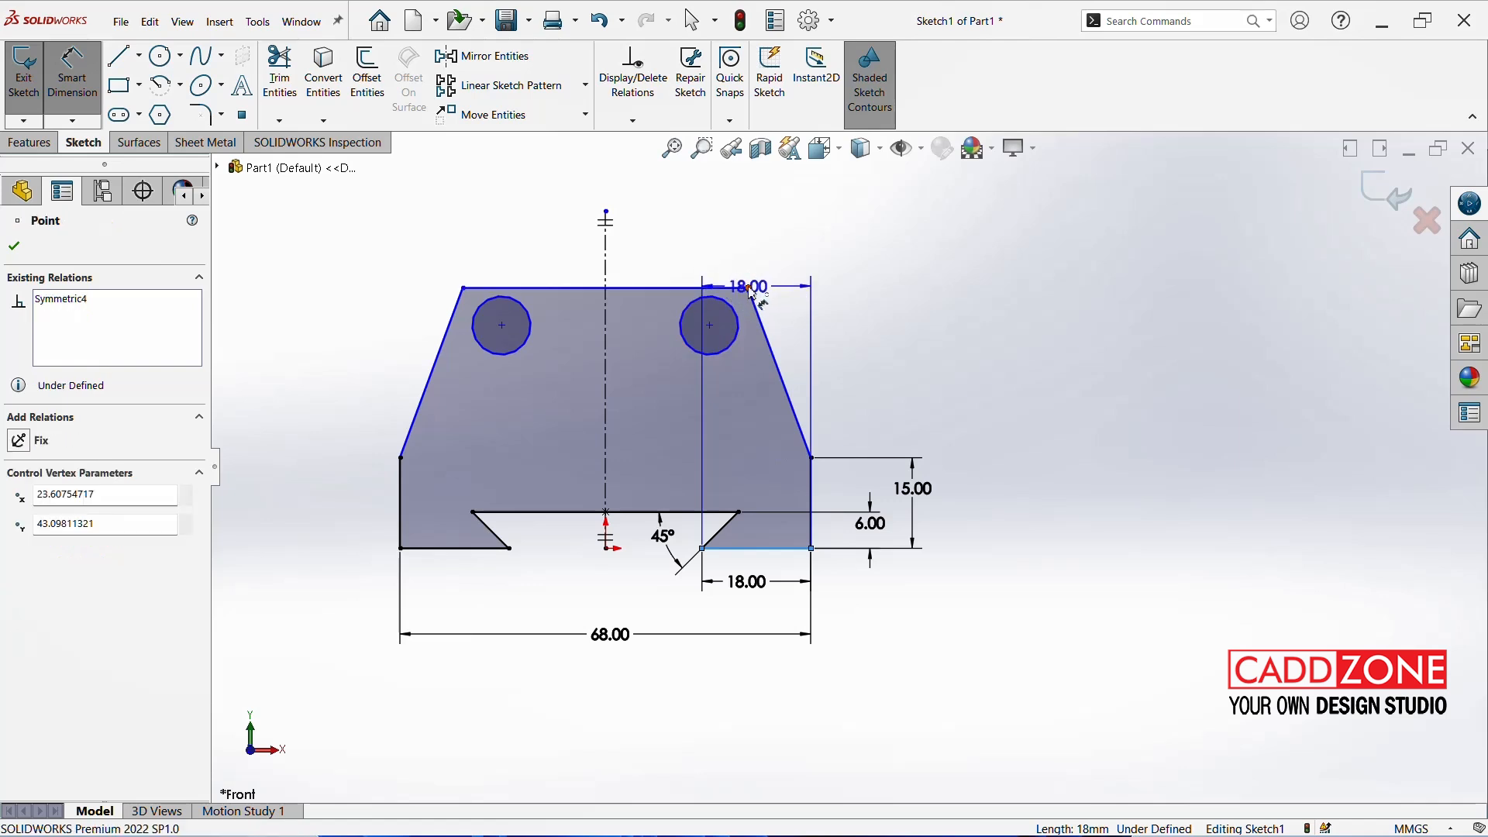
left_click(962, 426)
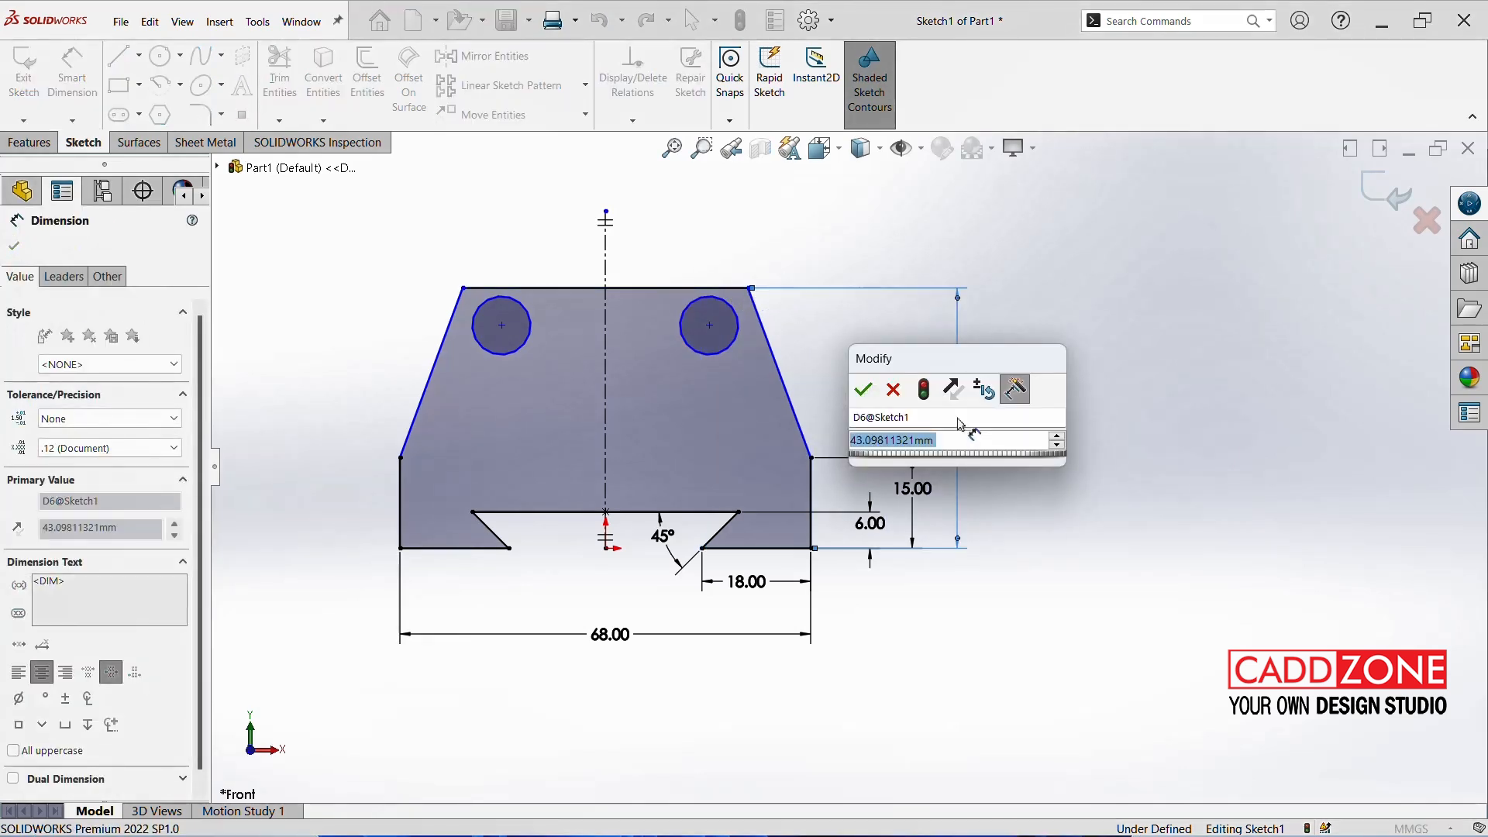
type("45")
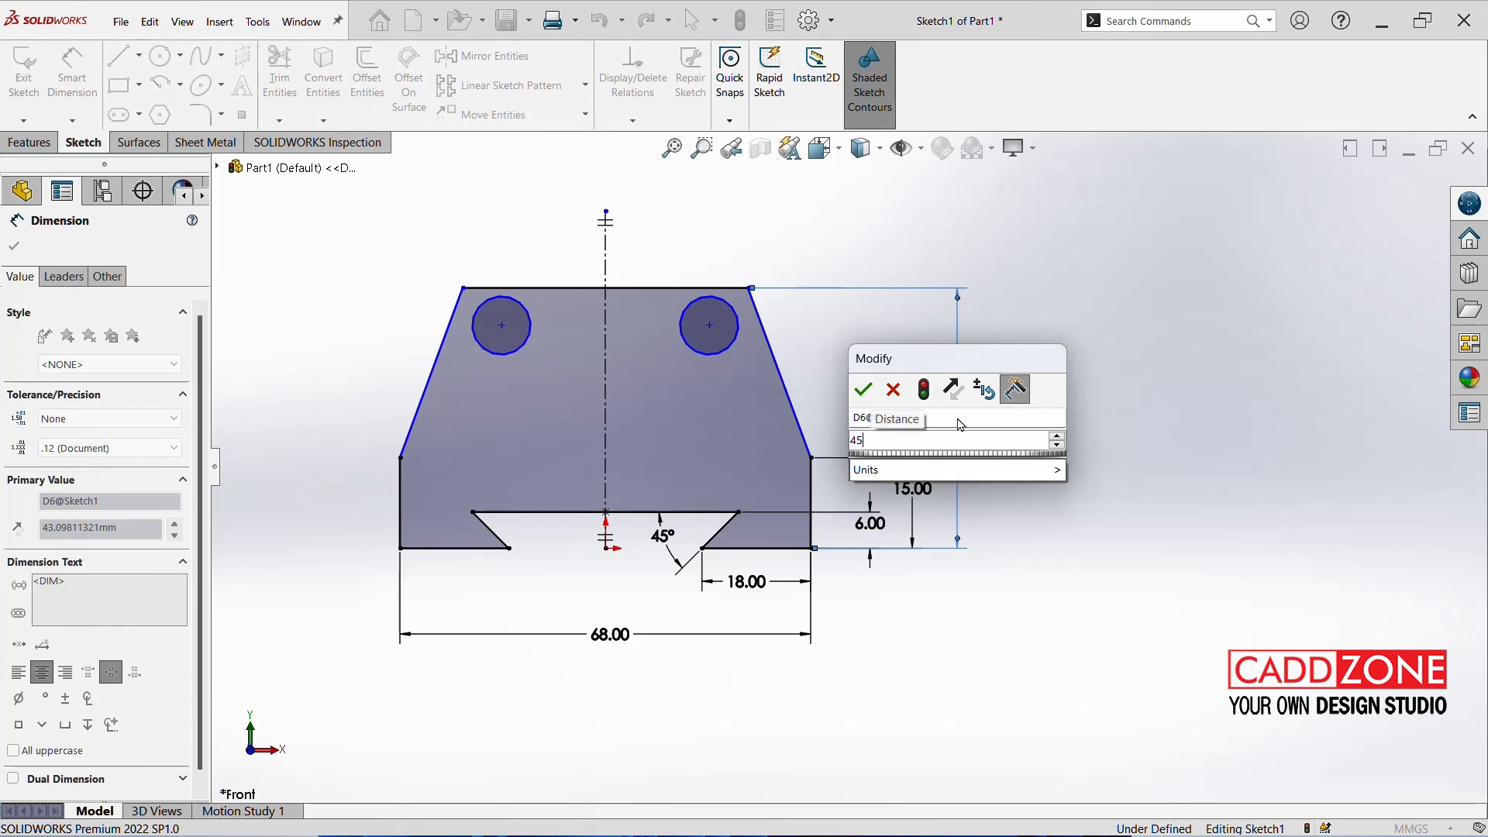
key("Return")
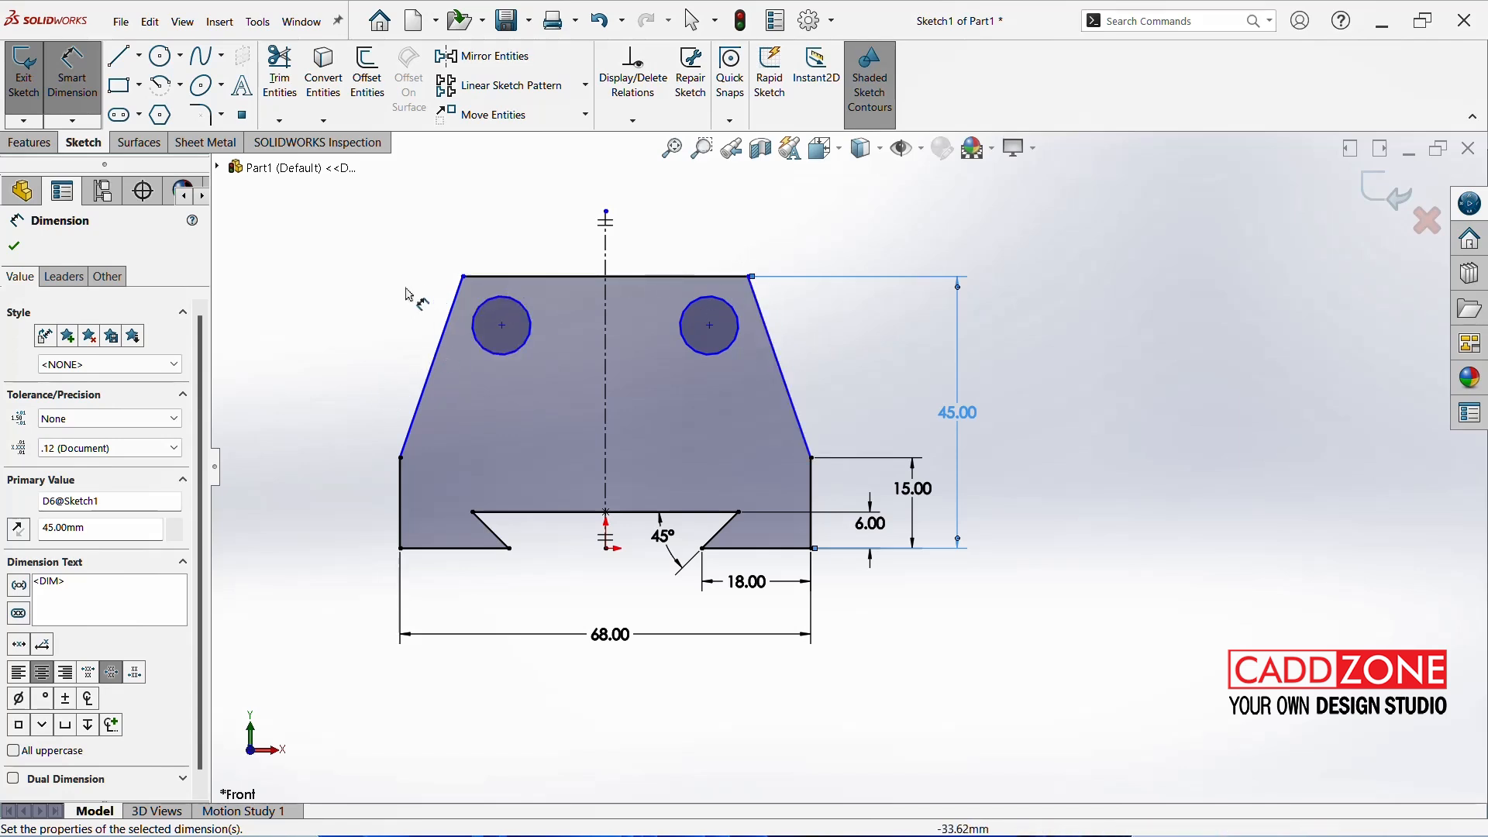
key("Escape")
key("Escape")
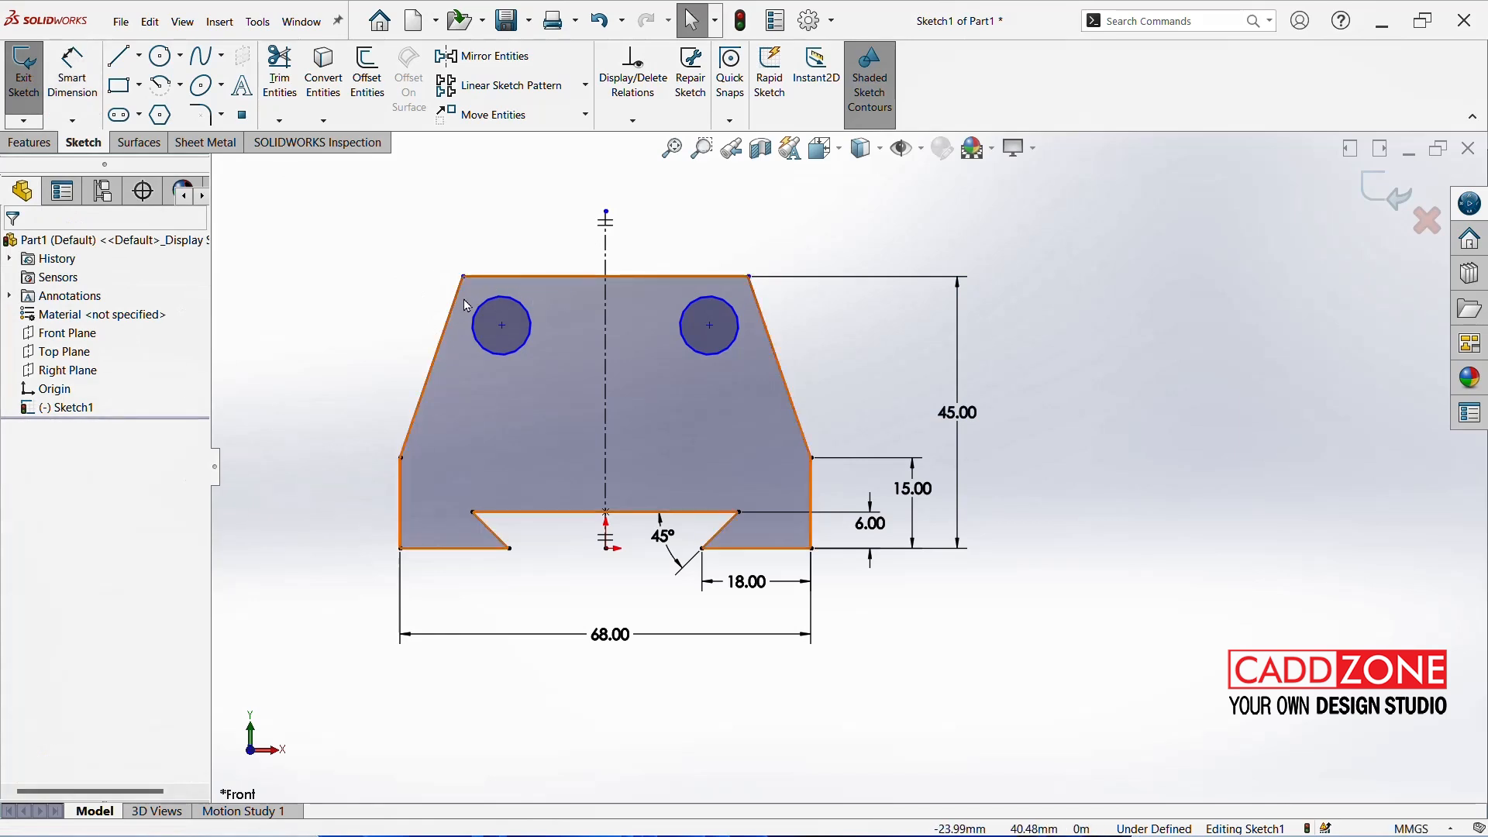
Test how freely the upper left corner and the lower end of the left slanted side can be moved
left_click(443, 337)
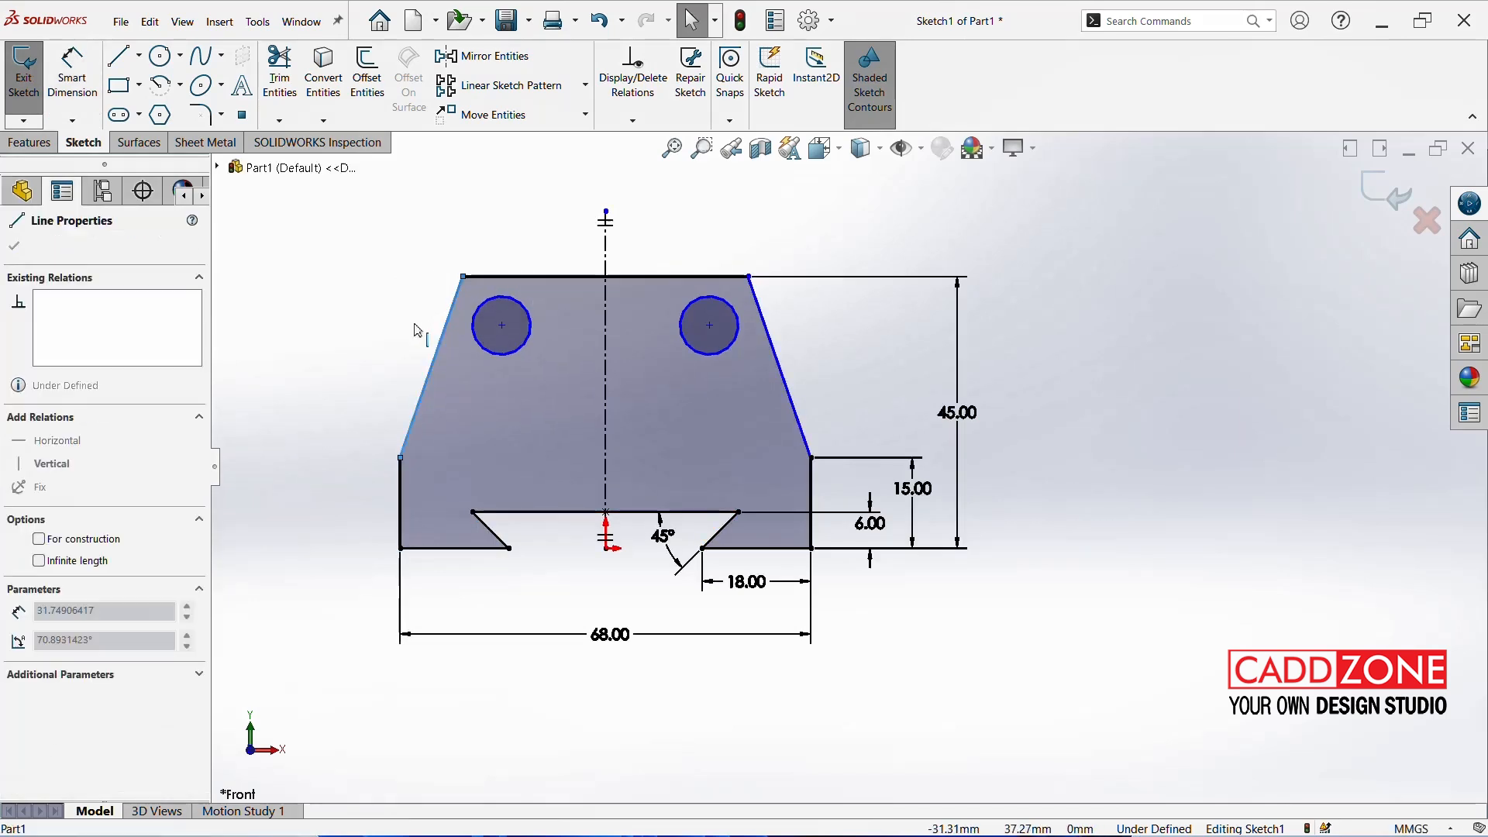
left_click(445, 276)
mouse_move(464, 277)
left_mouse_down()
mouse_move(418, 277)
mouse_move(508, 277)
mouse_move(452, 277)
mouse_move(486, 277)
mouse_move(465, 277)
left_mouse_up()
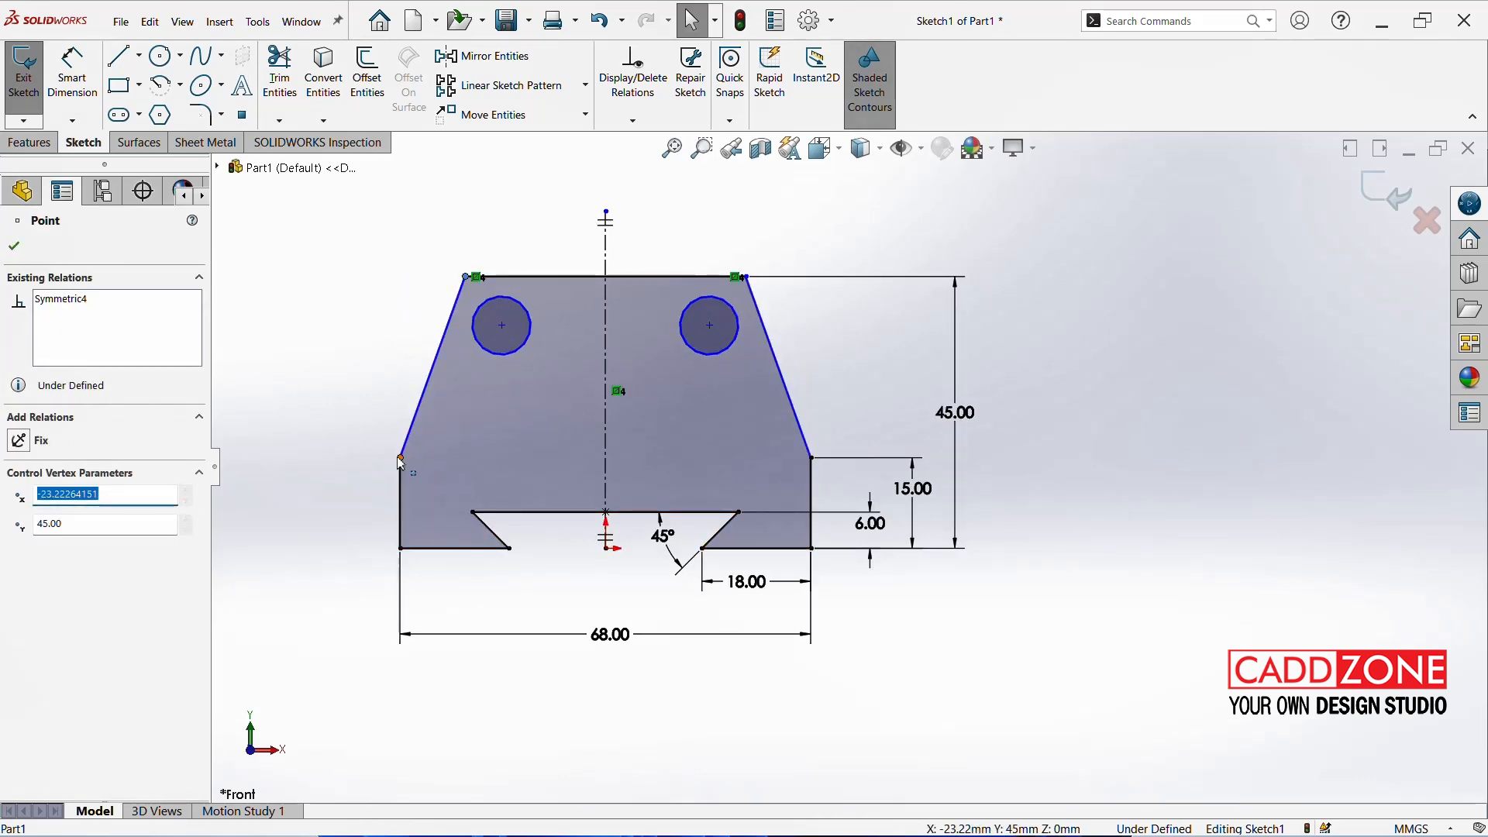
left_click_drag(399, 458, 377, 467)
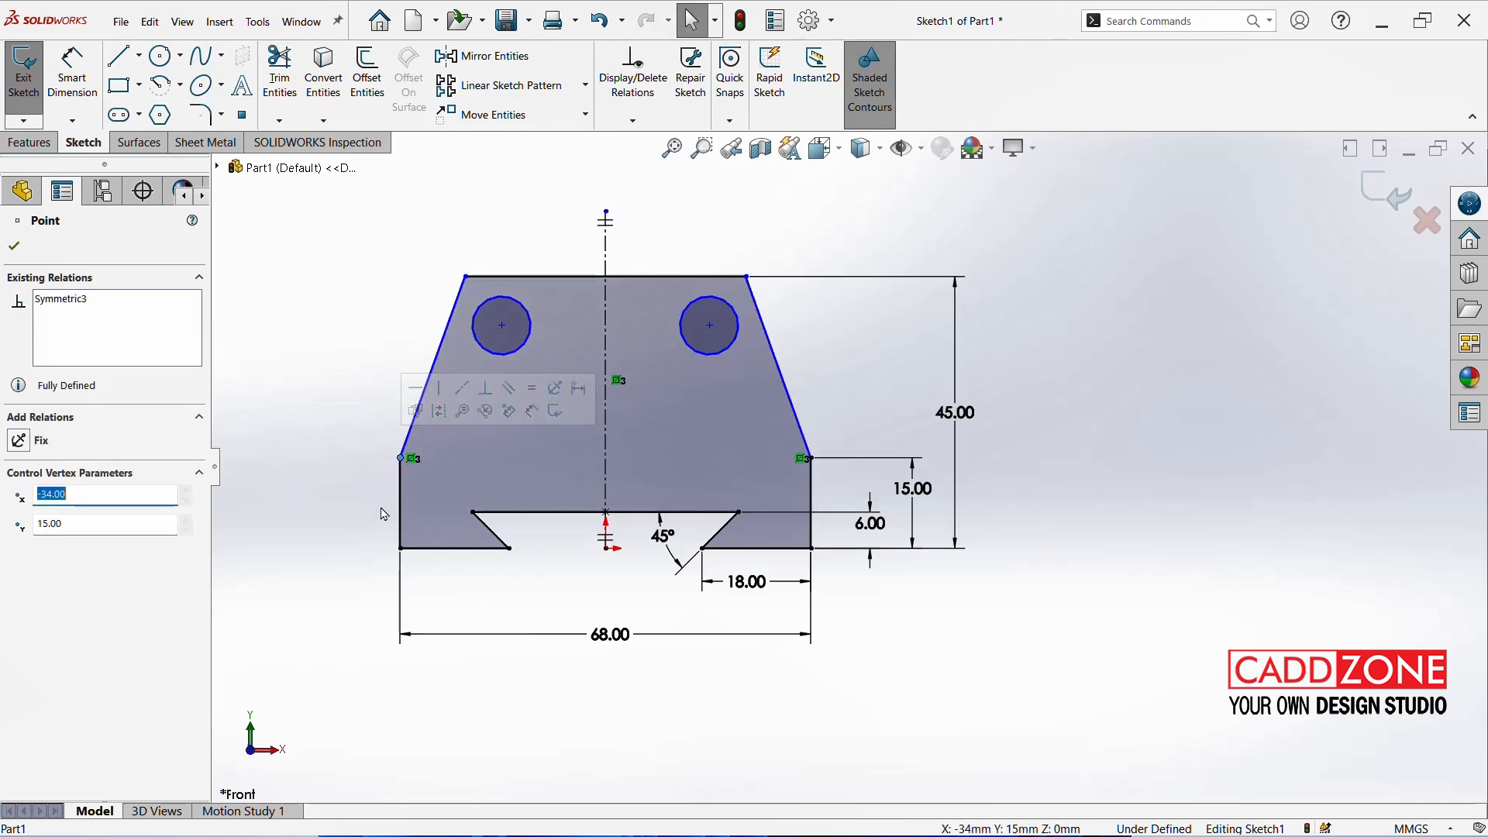
left_click(426, 564)
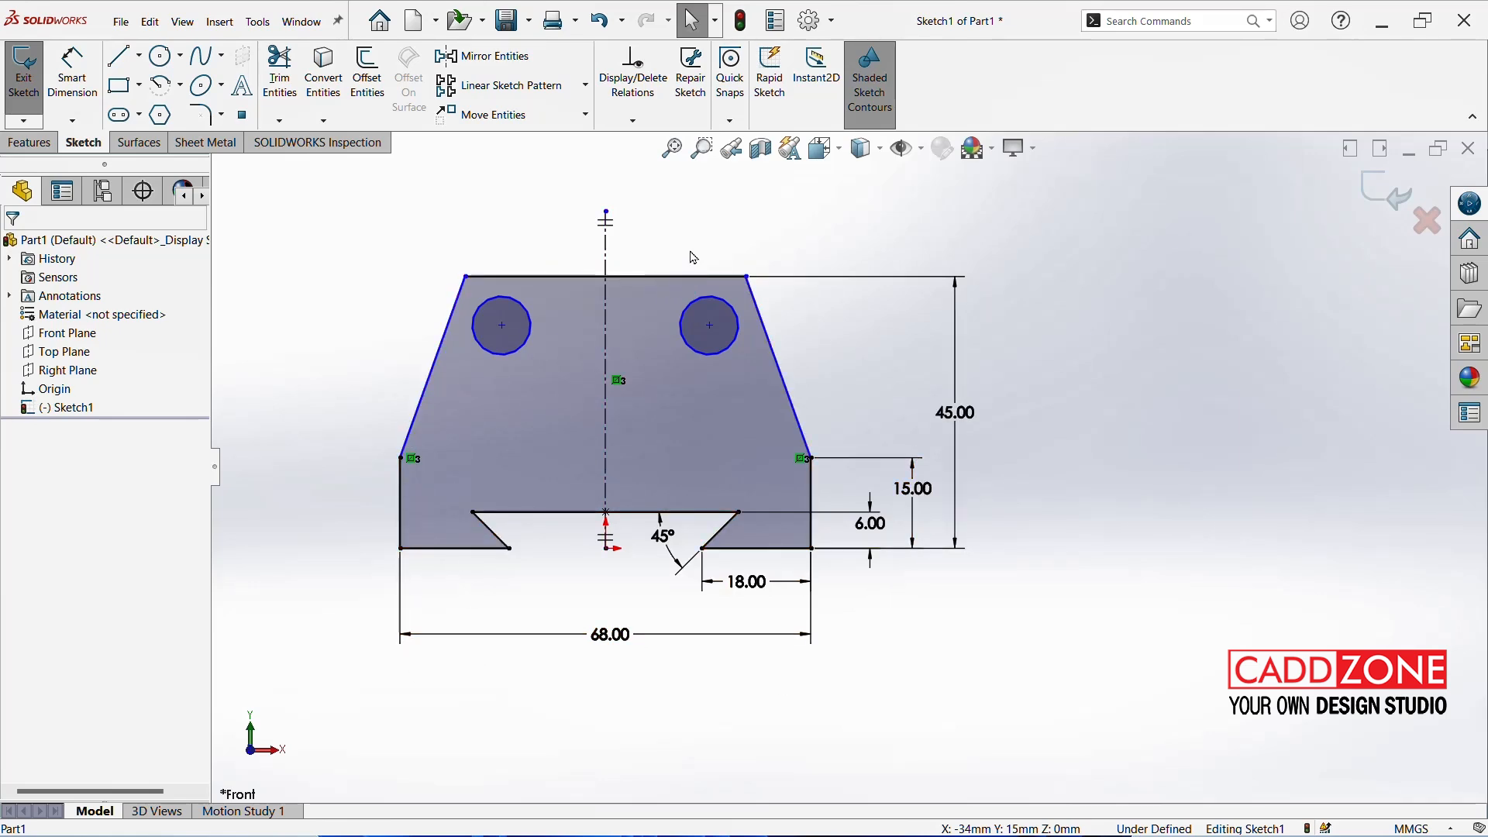
Move the profile's upper right corner outward and set its X coordinate to 22 mm
mouse_move(748, 277)
left_mouse_down()
mouse_move(901, 298)
mouse_move(690, 299)
mouse_move(769, 305)
mouse_move(751, 301)
mouse_move(758, 289)
left_mouse_up()
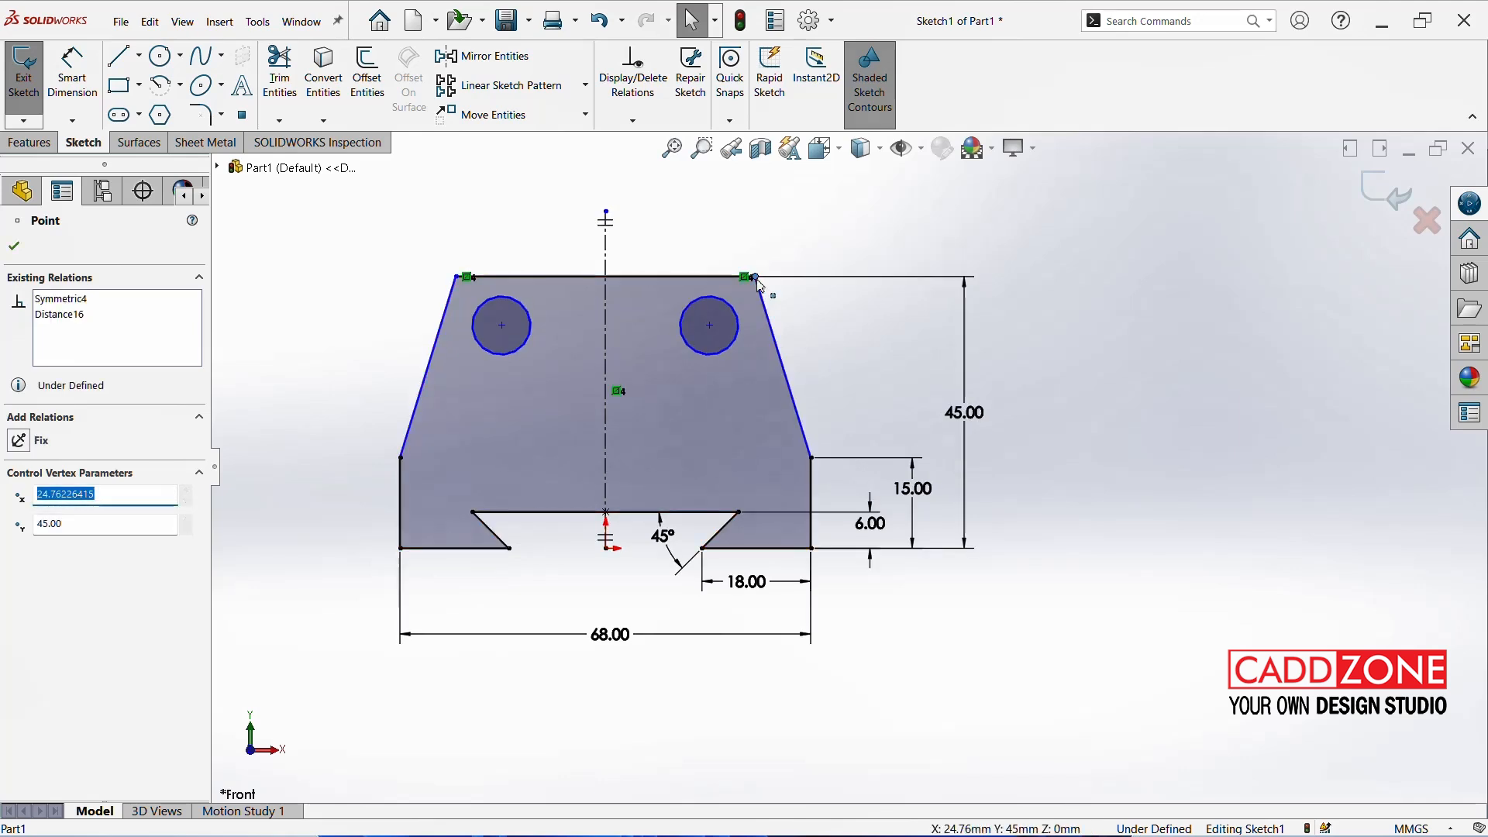
type("22")
key("Return")
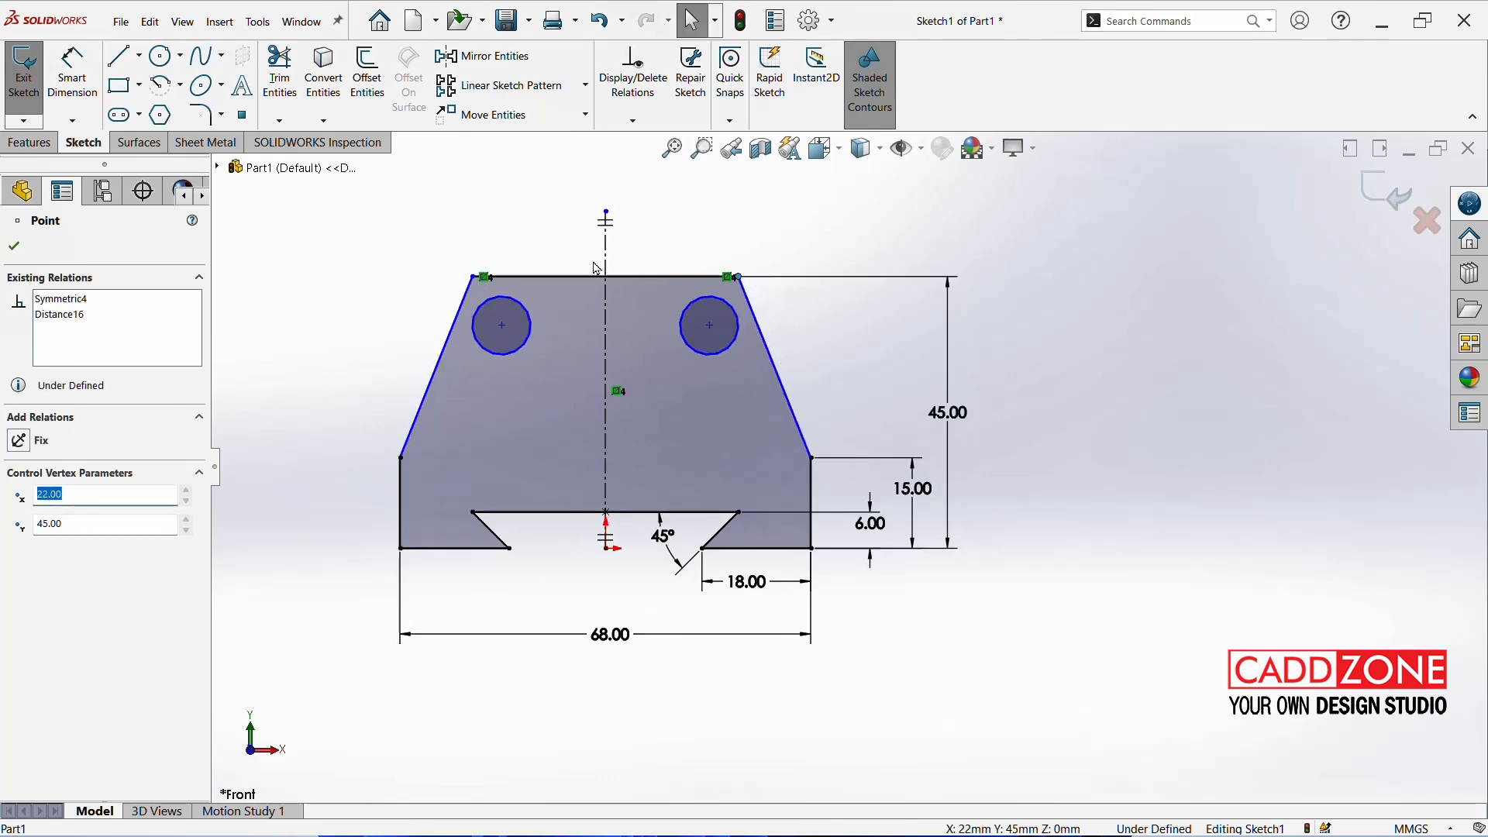
Dimension the profile's top edge as 48 mm
left_click(72, 74)
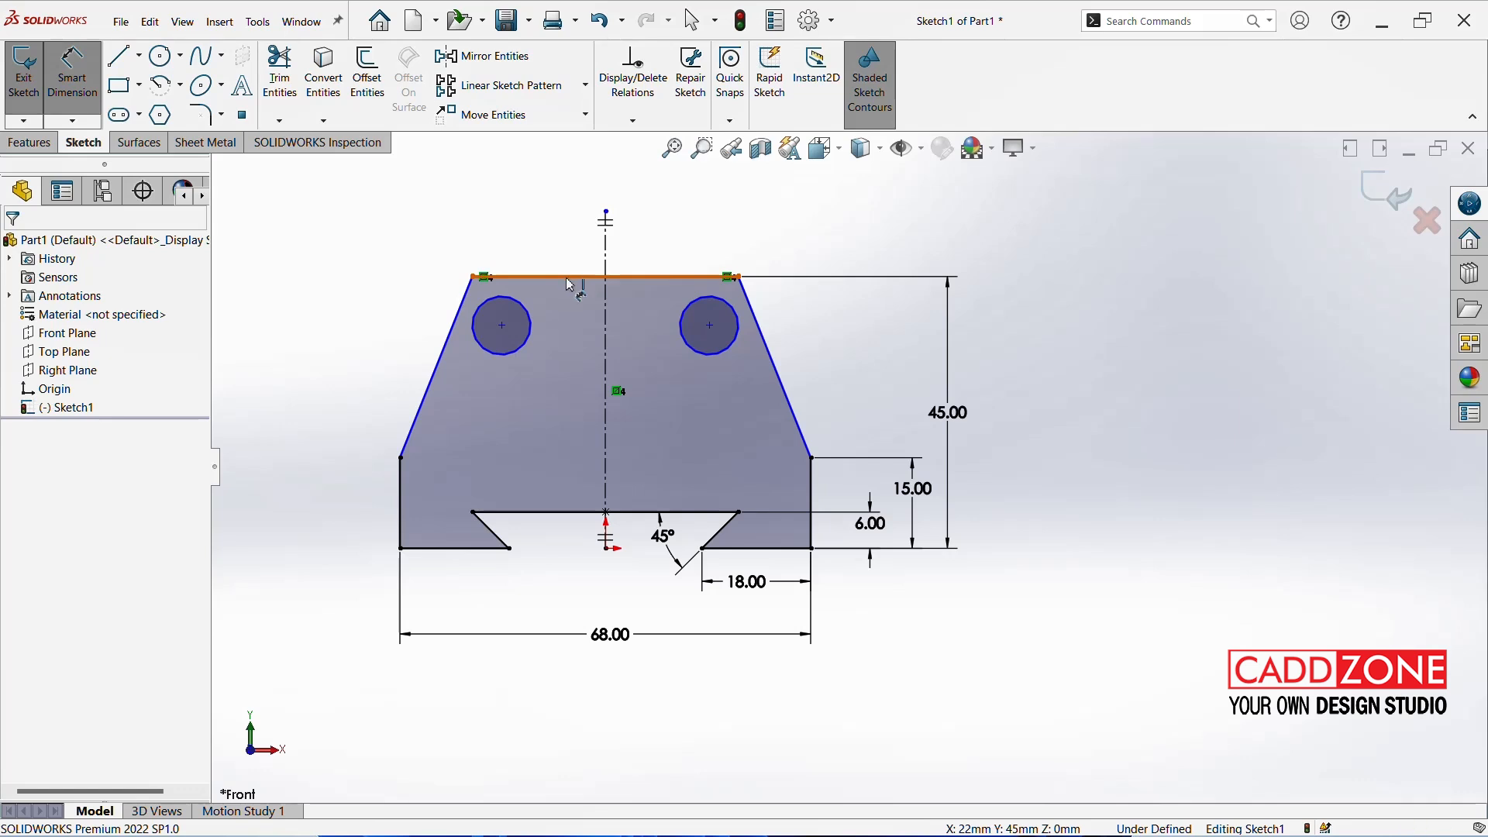
left_click(571, 277)
left_click(574, 250)
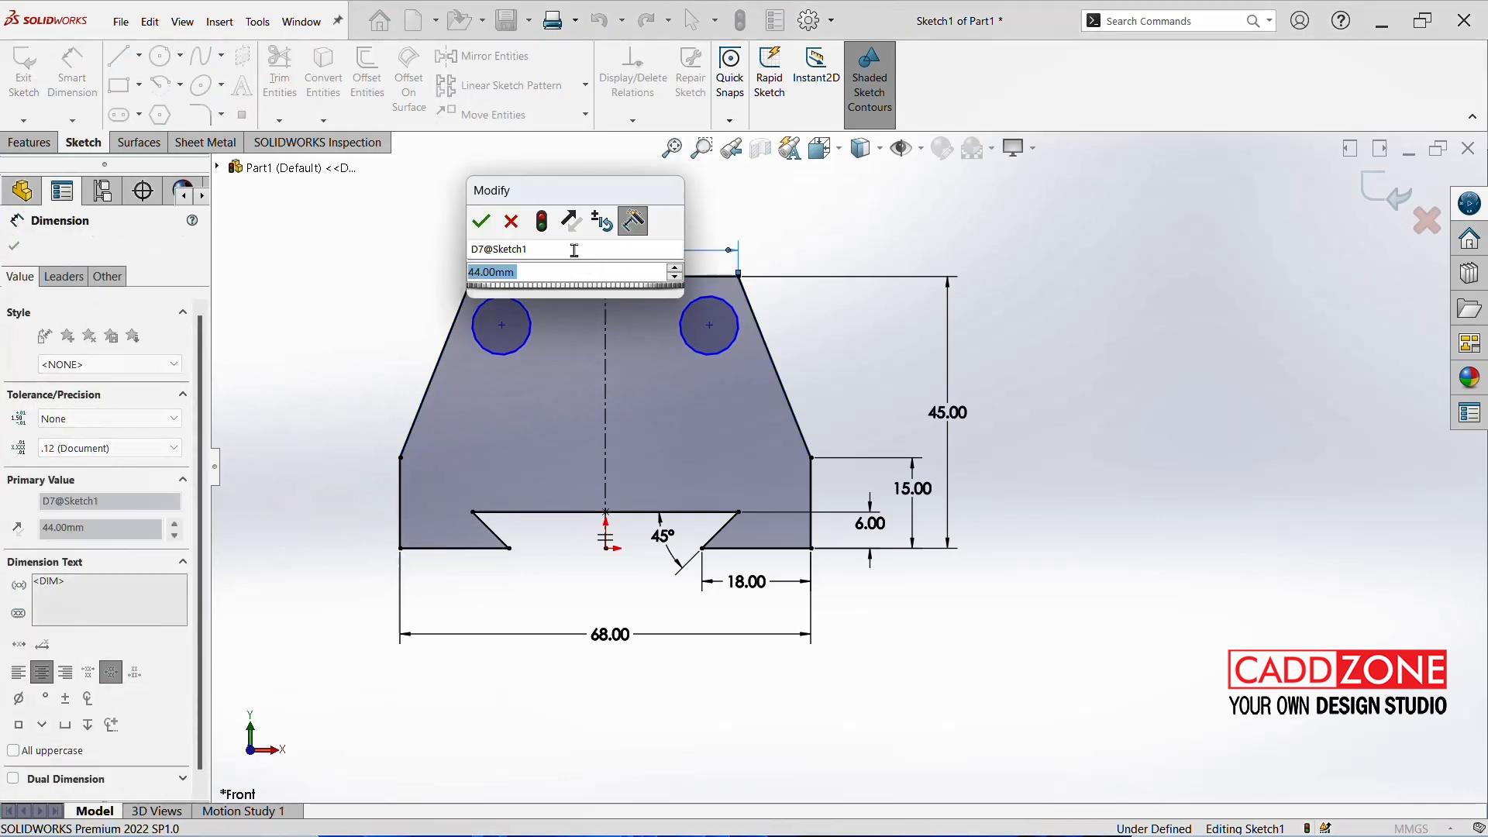
type("48")
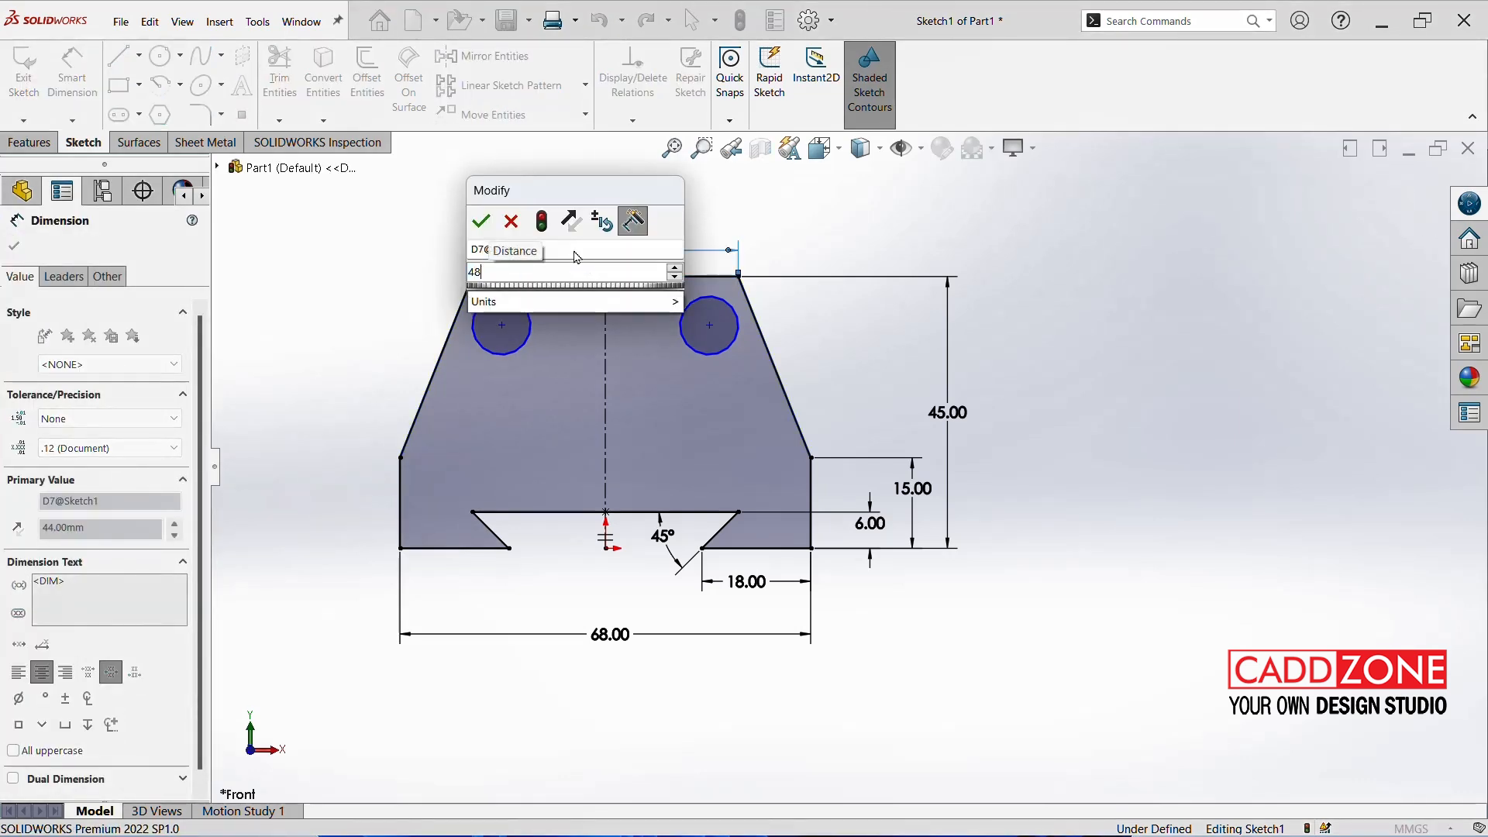
key("Return")
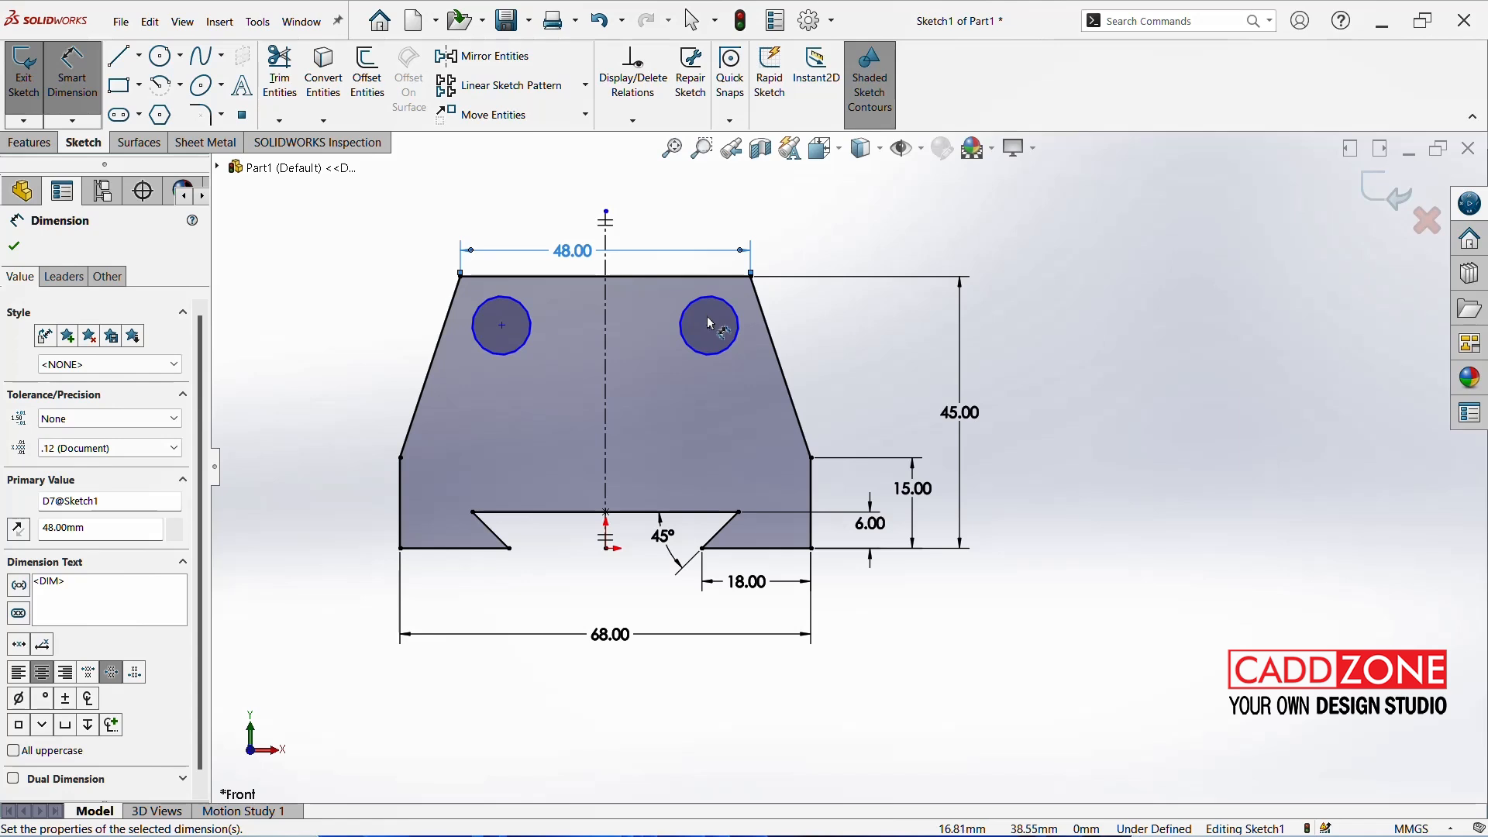
Dimension the horizontal distance between the right hole's centre and the right vertical edge as 20 mm, placing the dimension below the hole
left_click(817, 486)
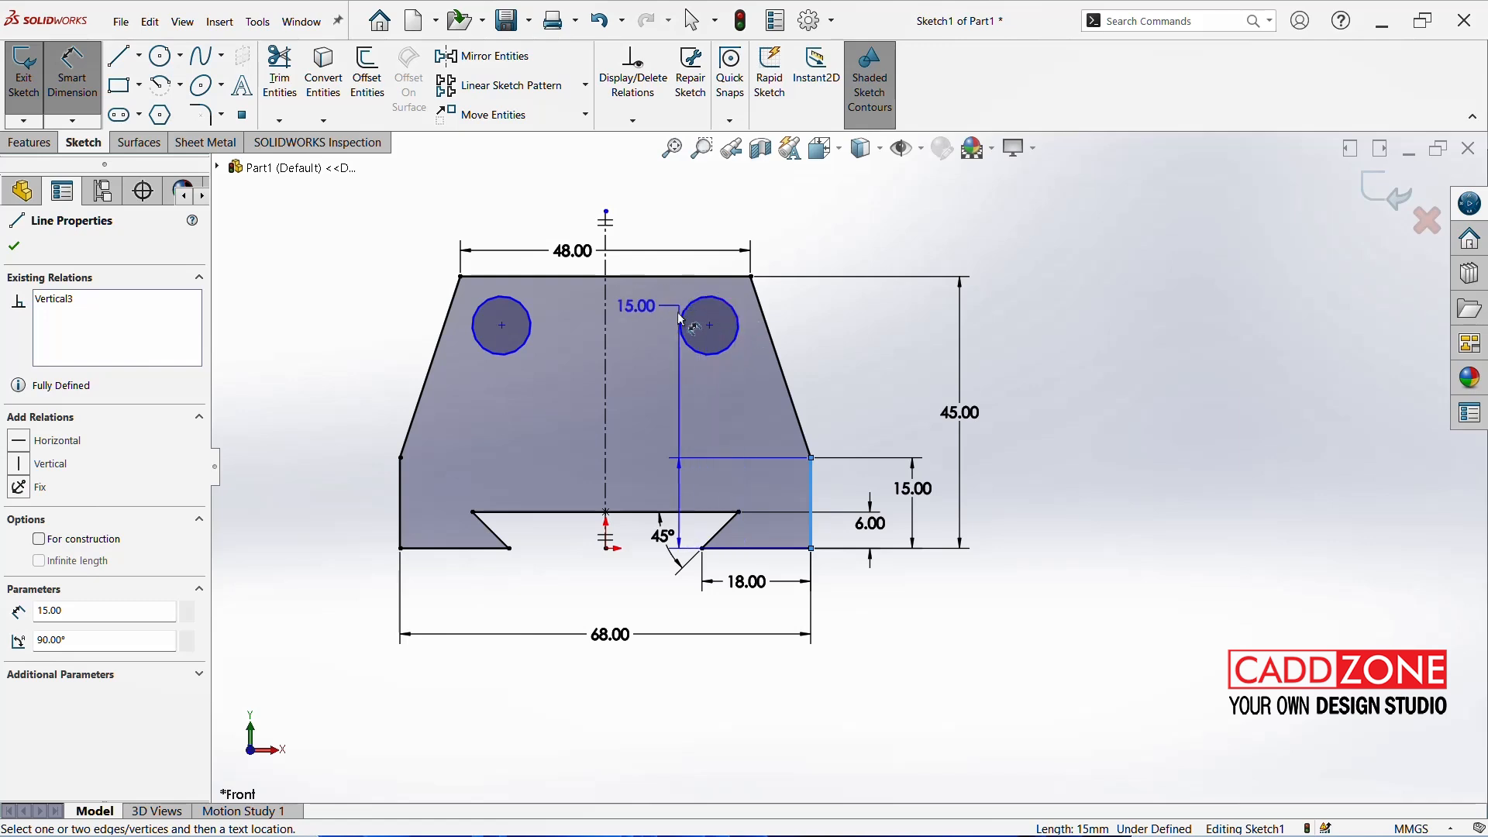
left_click(739, 345)
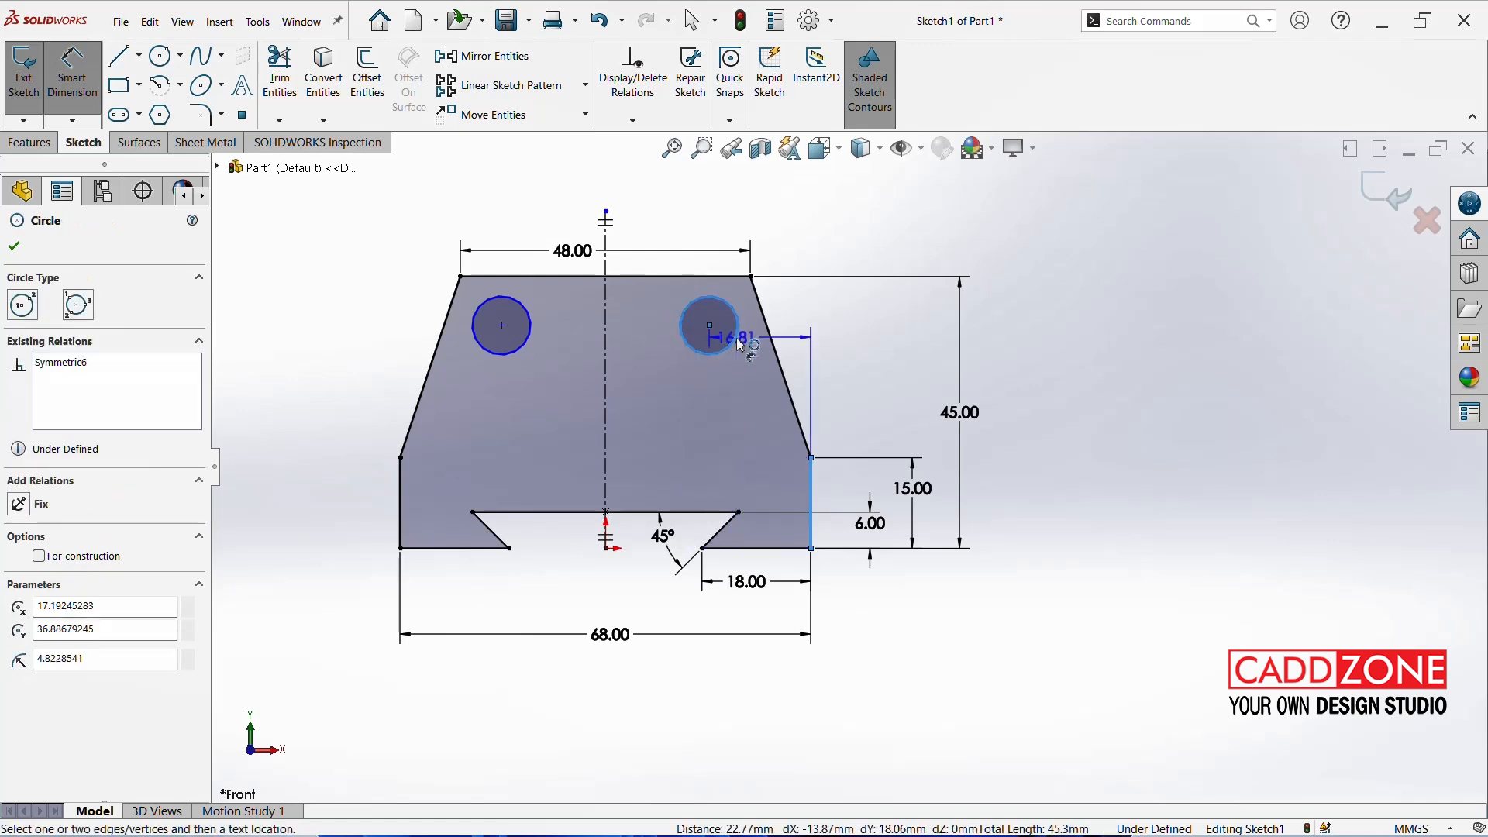
left_click(778, 316)
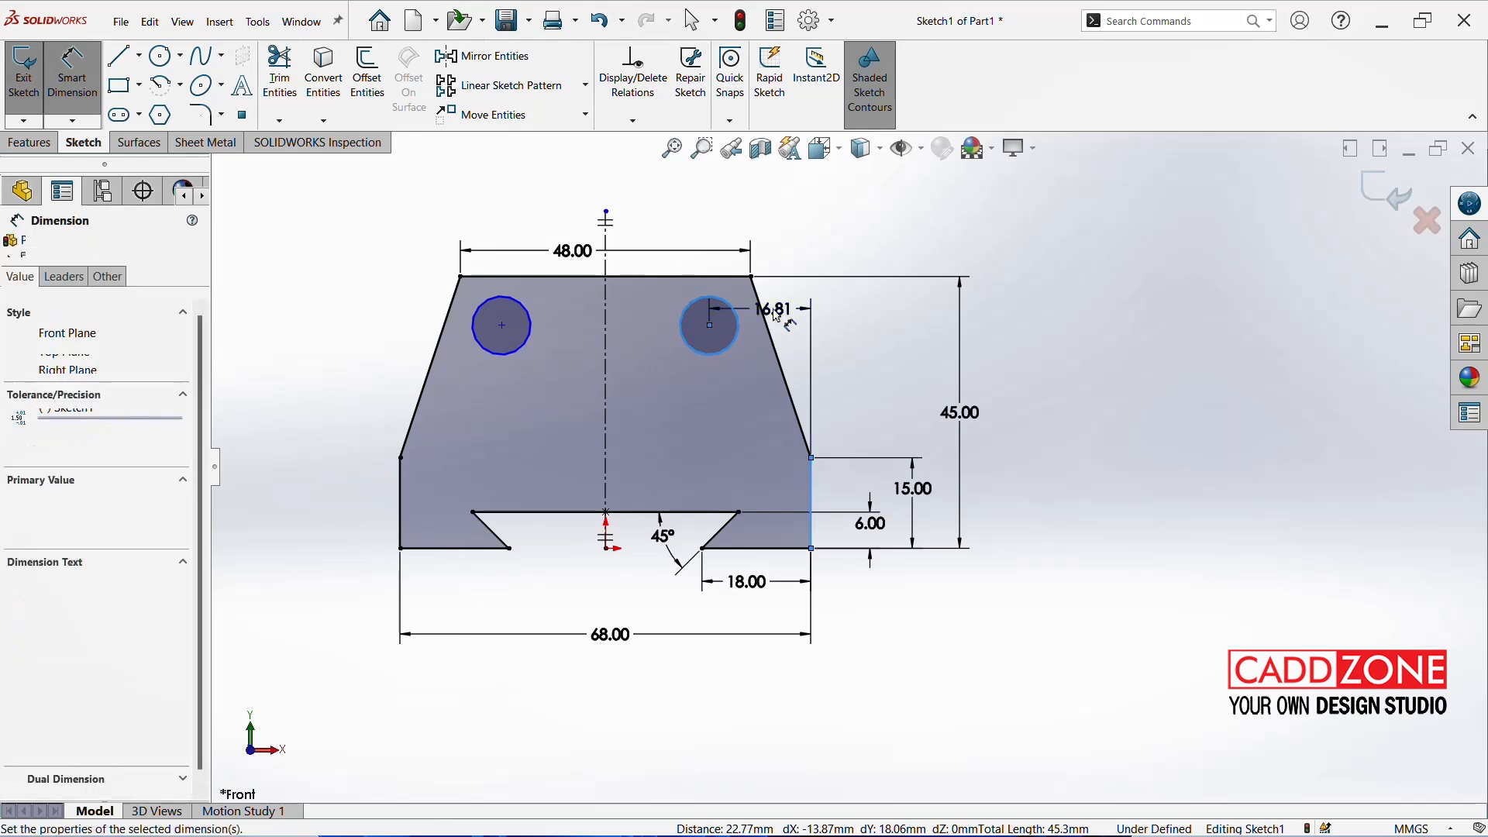
type("20")
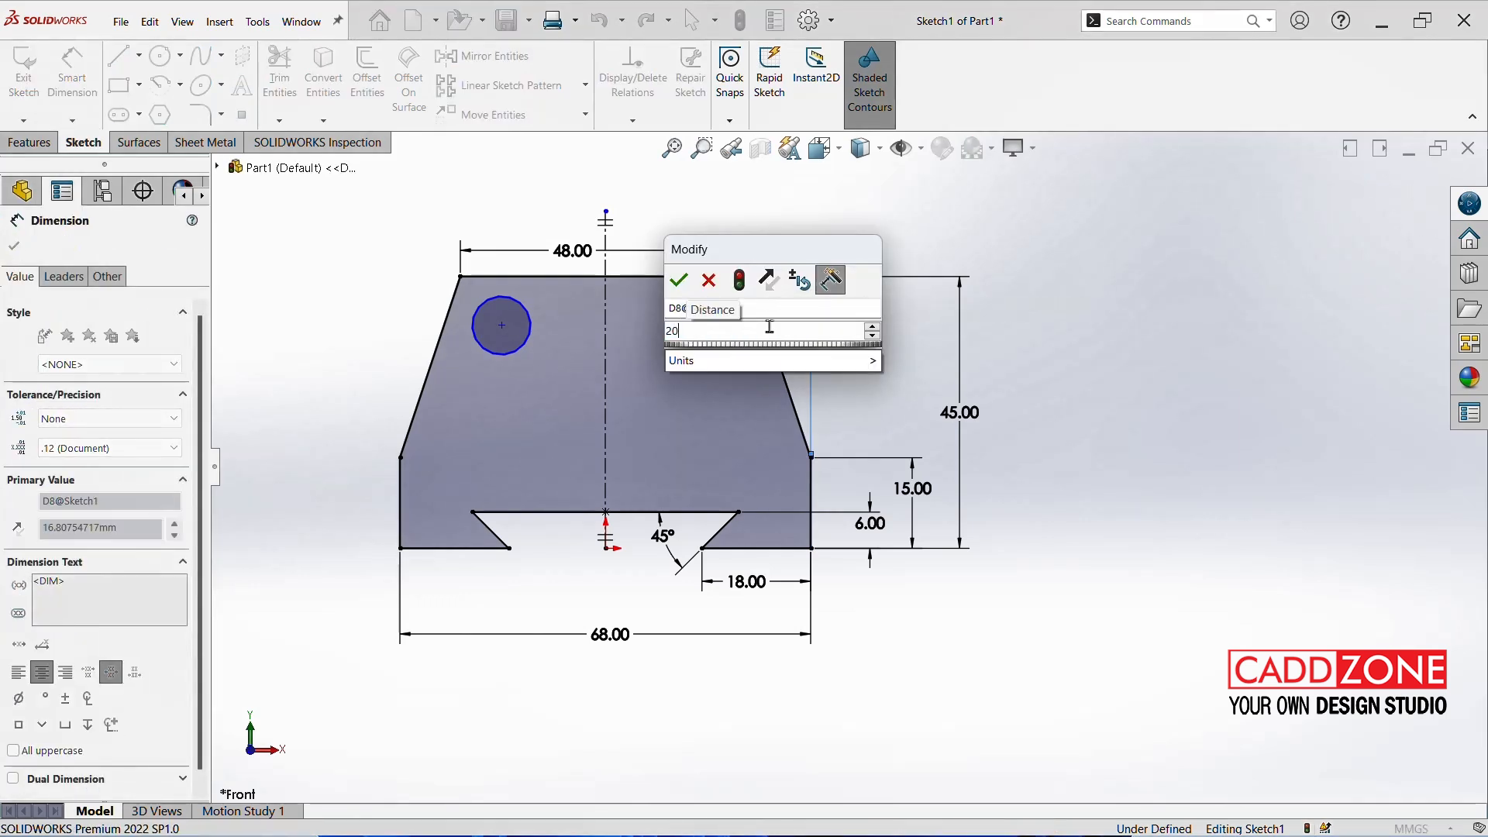
key("Return")
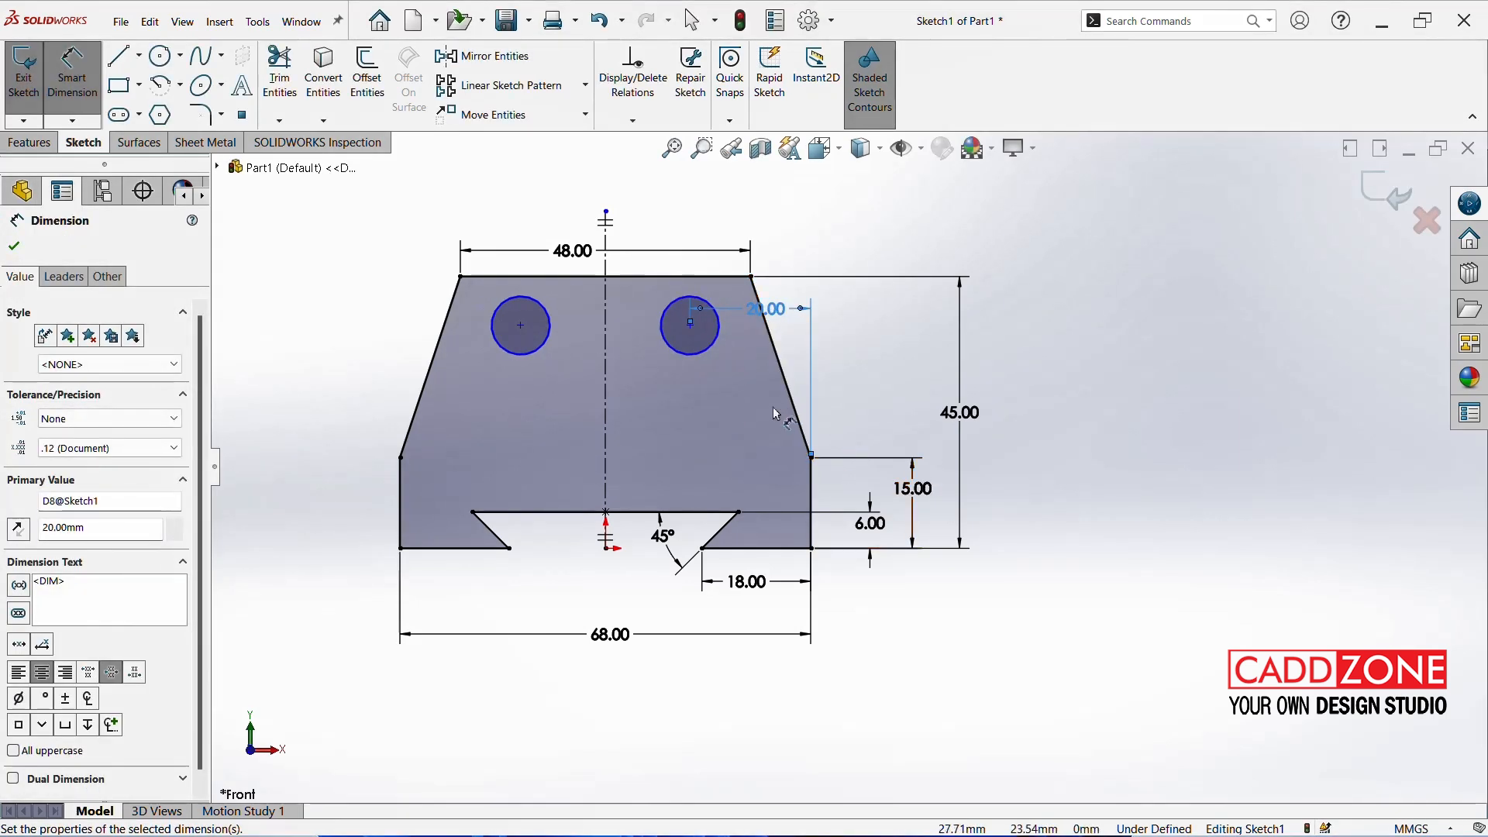
left_click_drag(767, 313, 733, 397)
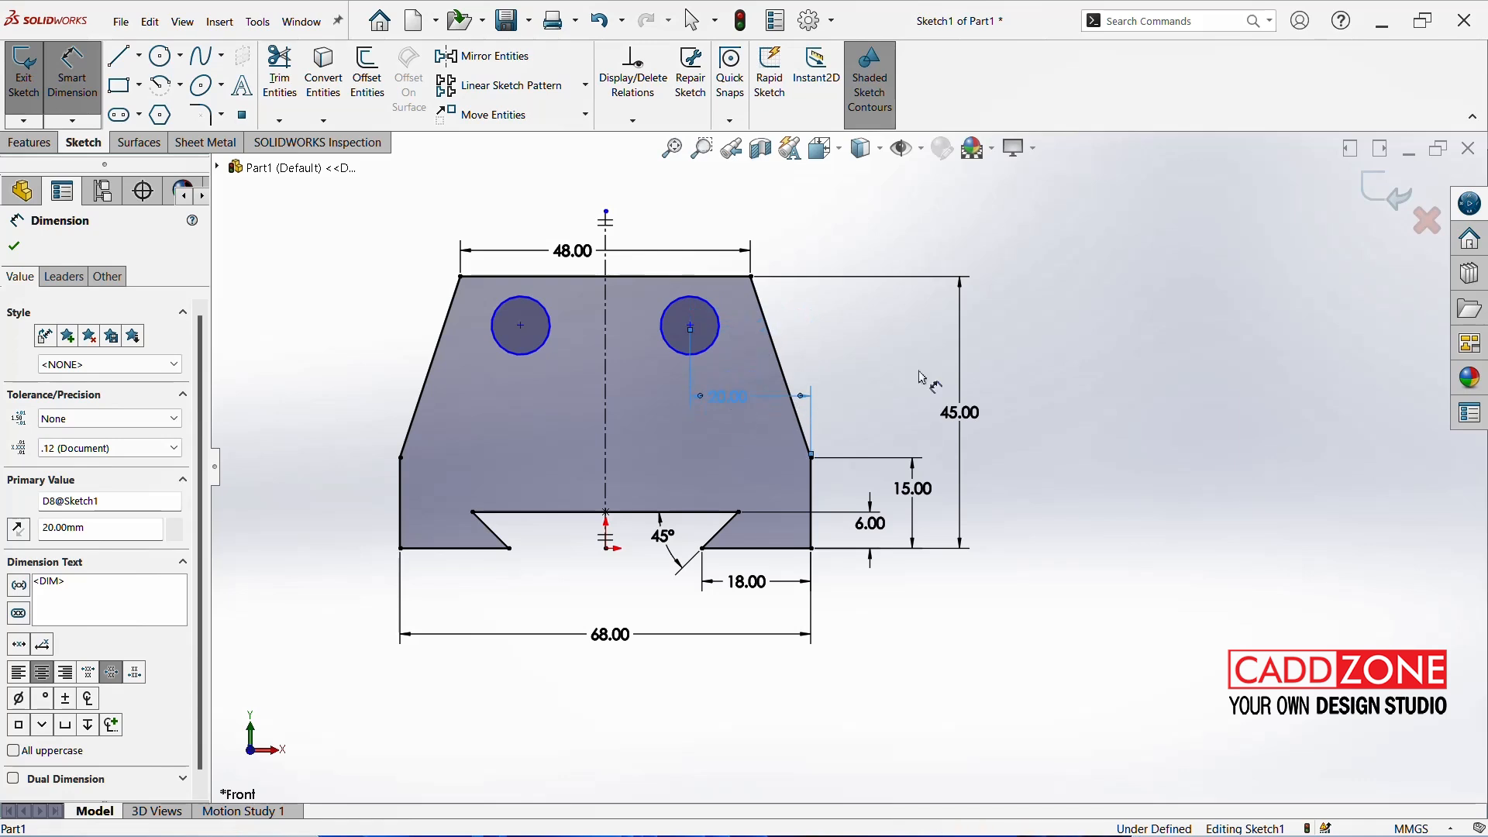
left_click(1130, 386)
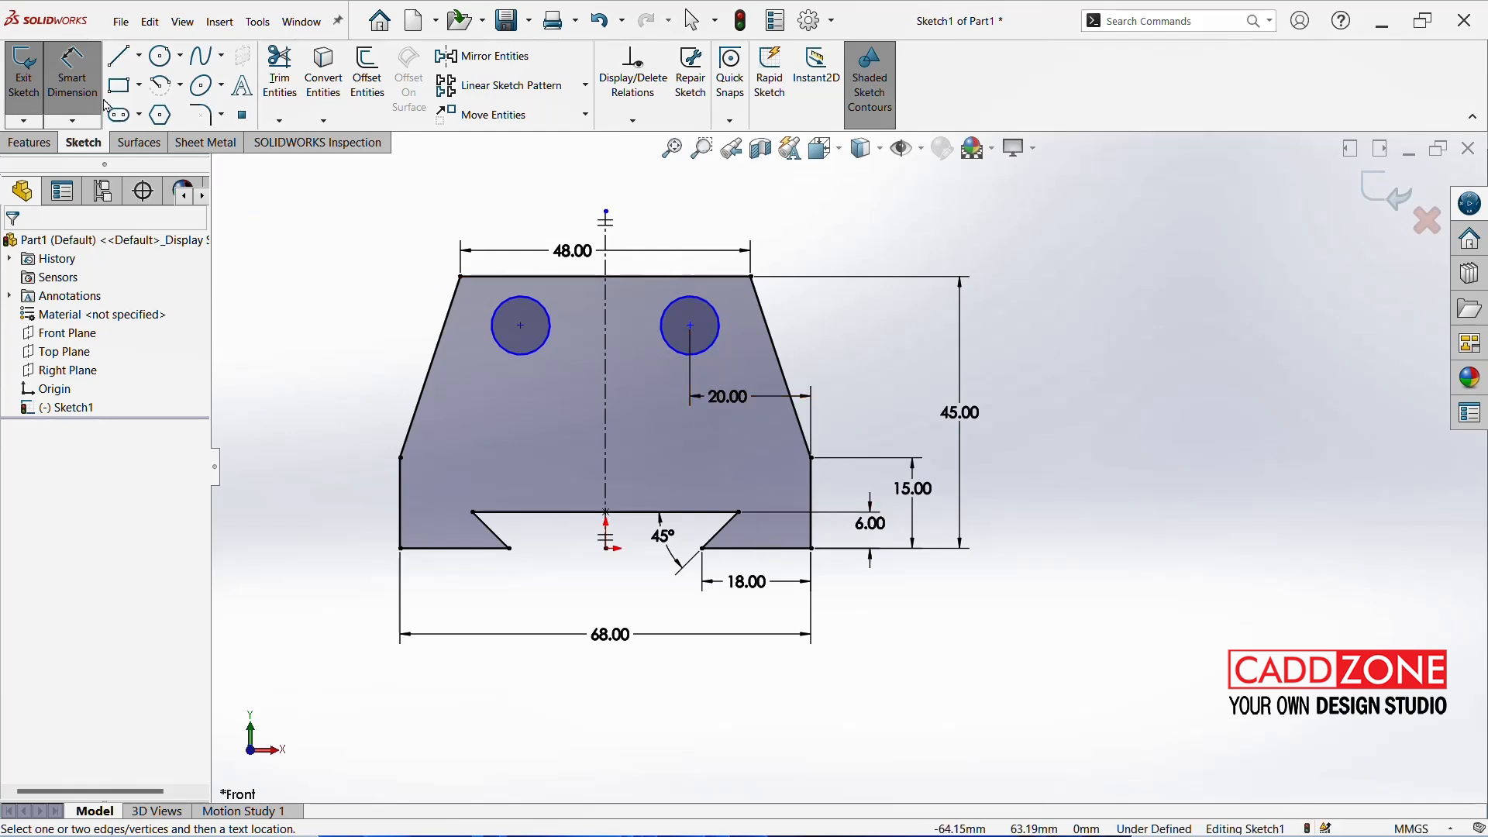
Dimension the height of the right hole's centre above the profile's bottom edge as 35 mm
left_click(780, 552)
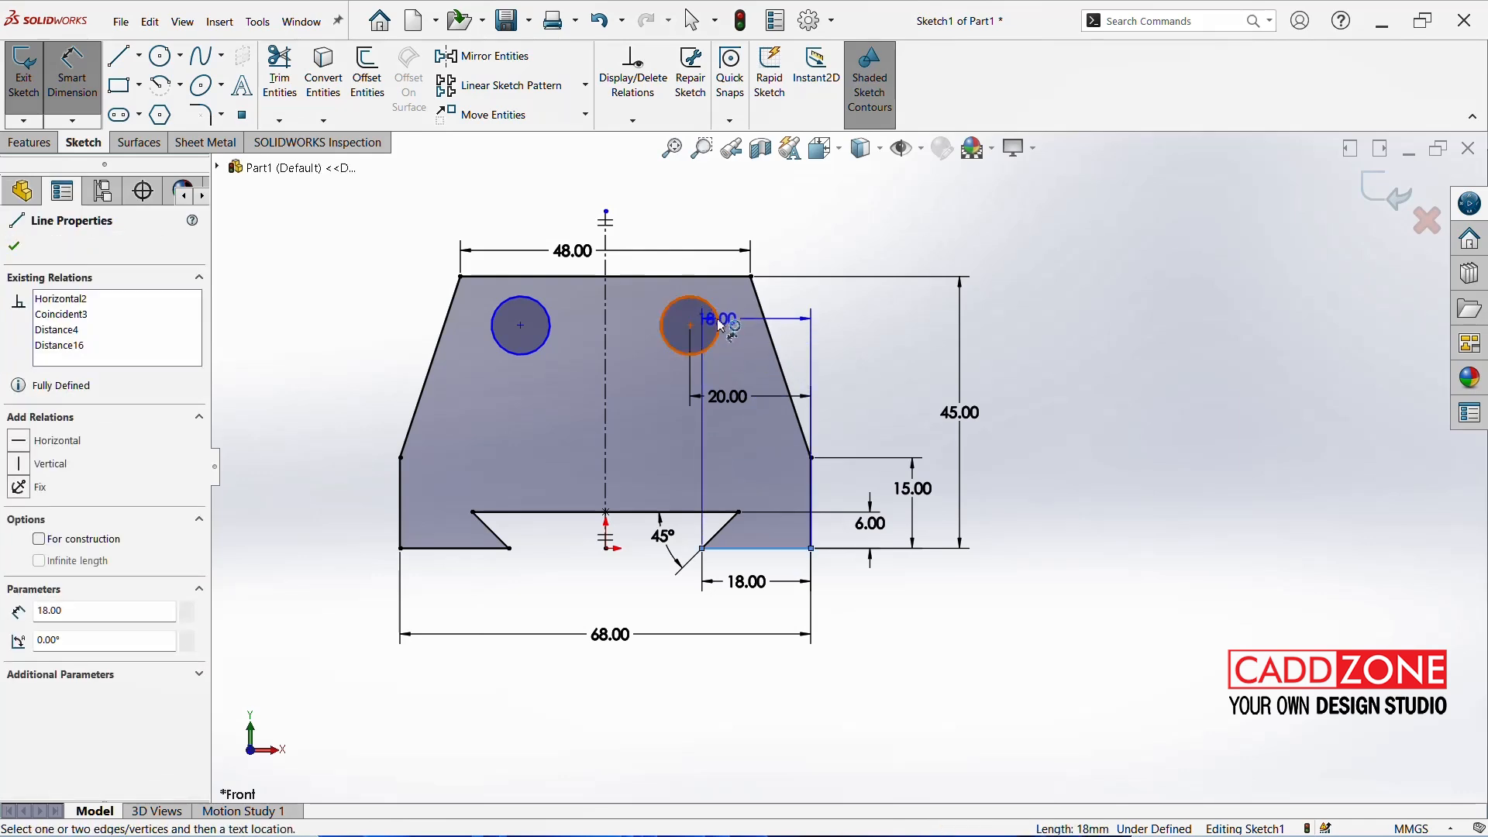
left_click(720, 324)
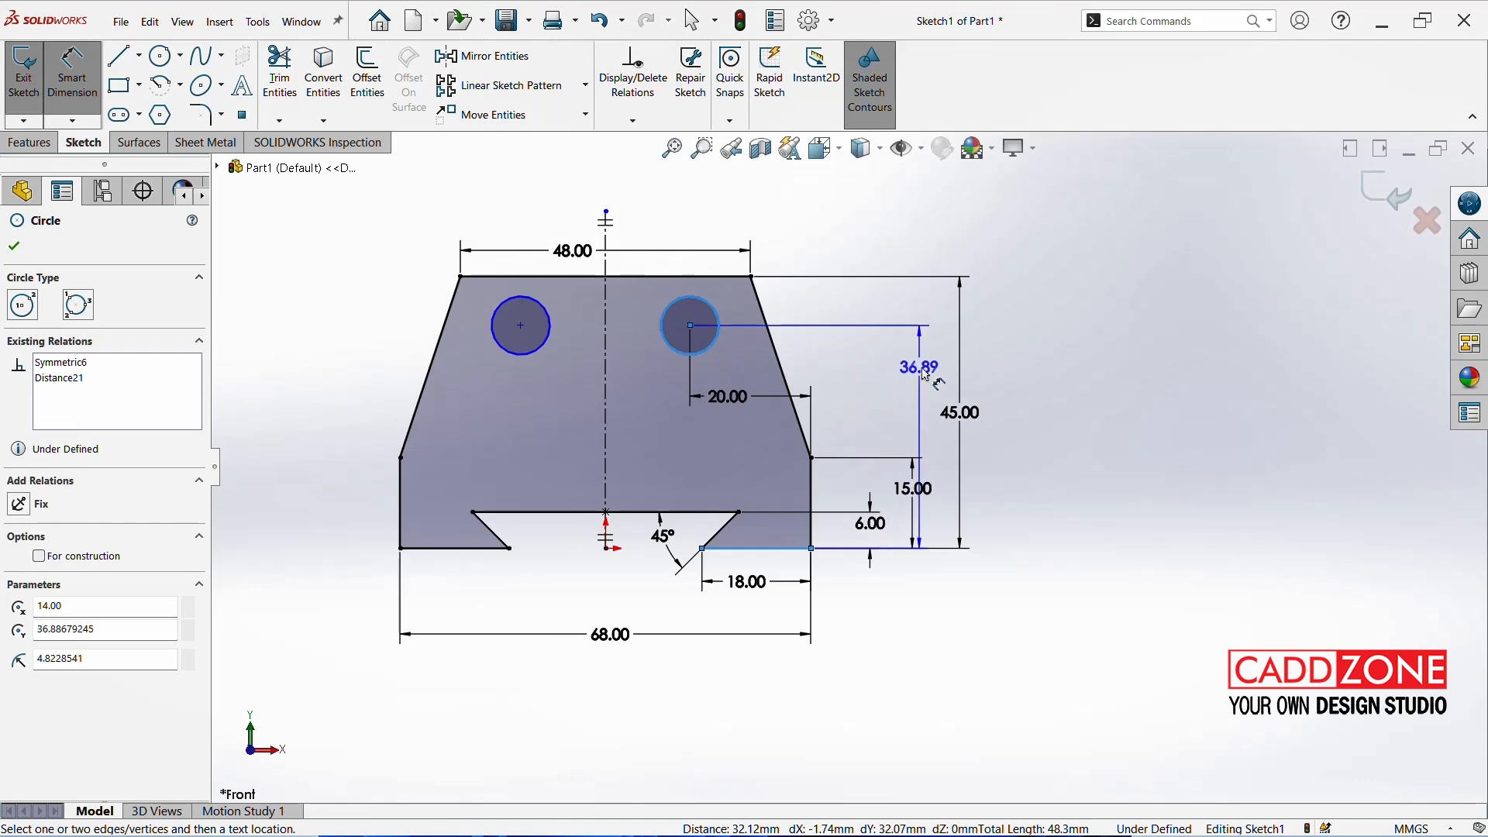
left_click(930, 376)
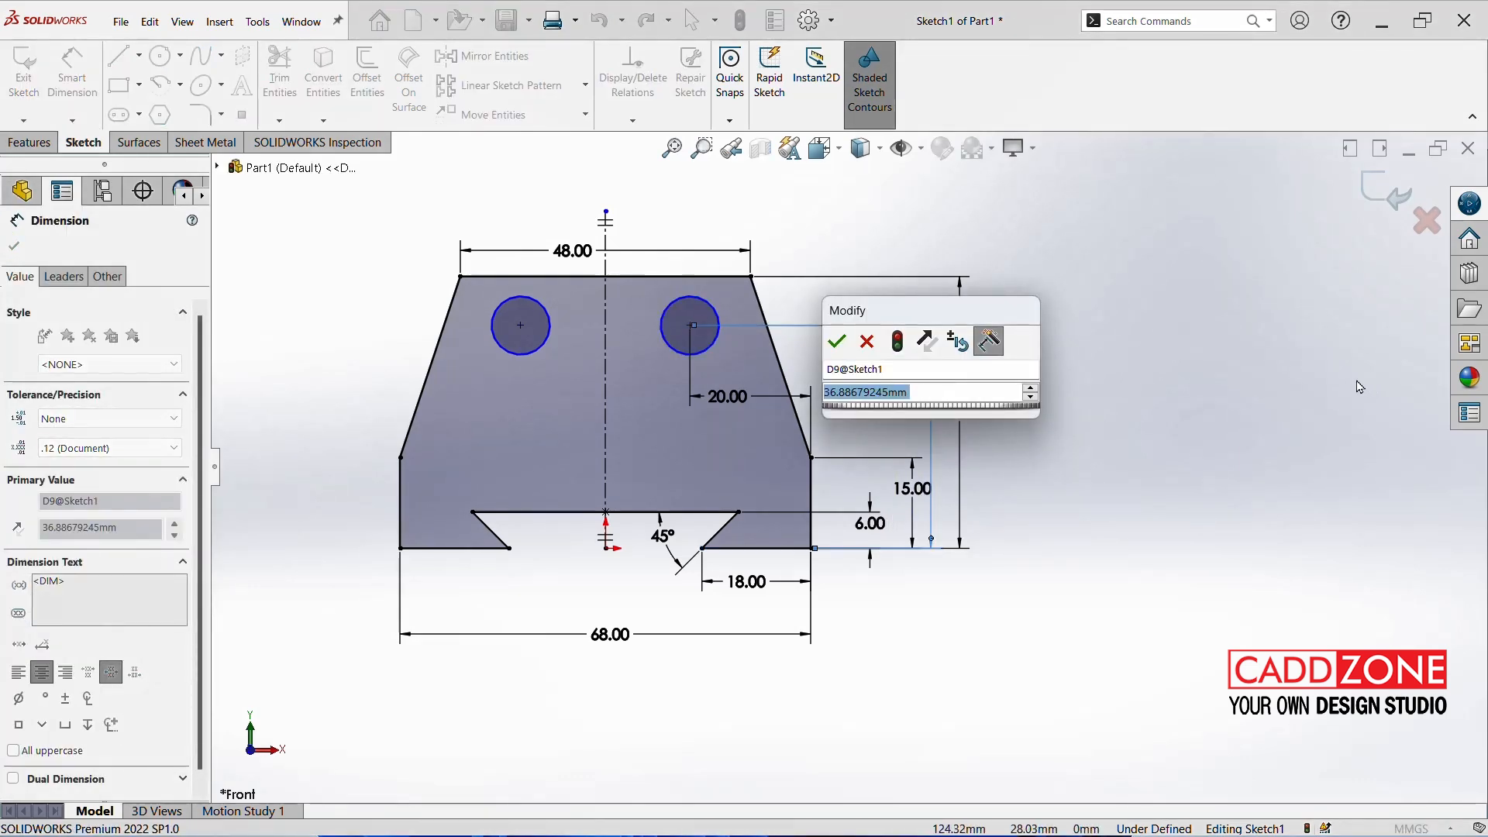
type("35")
key("Return")
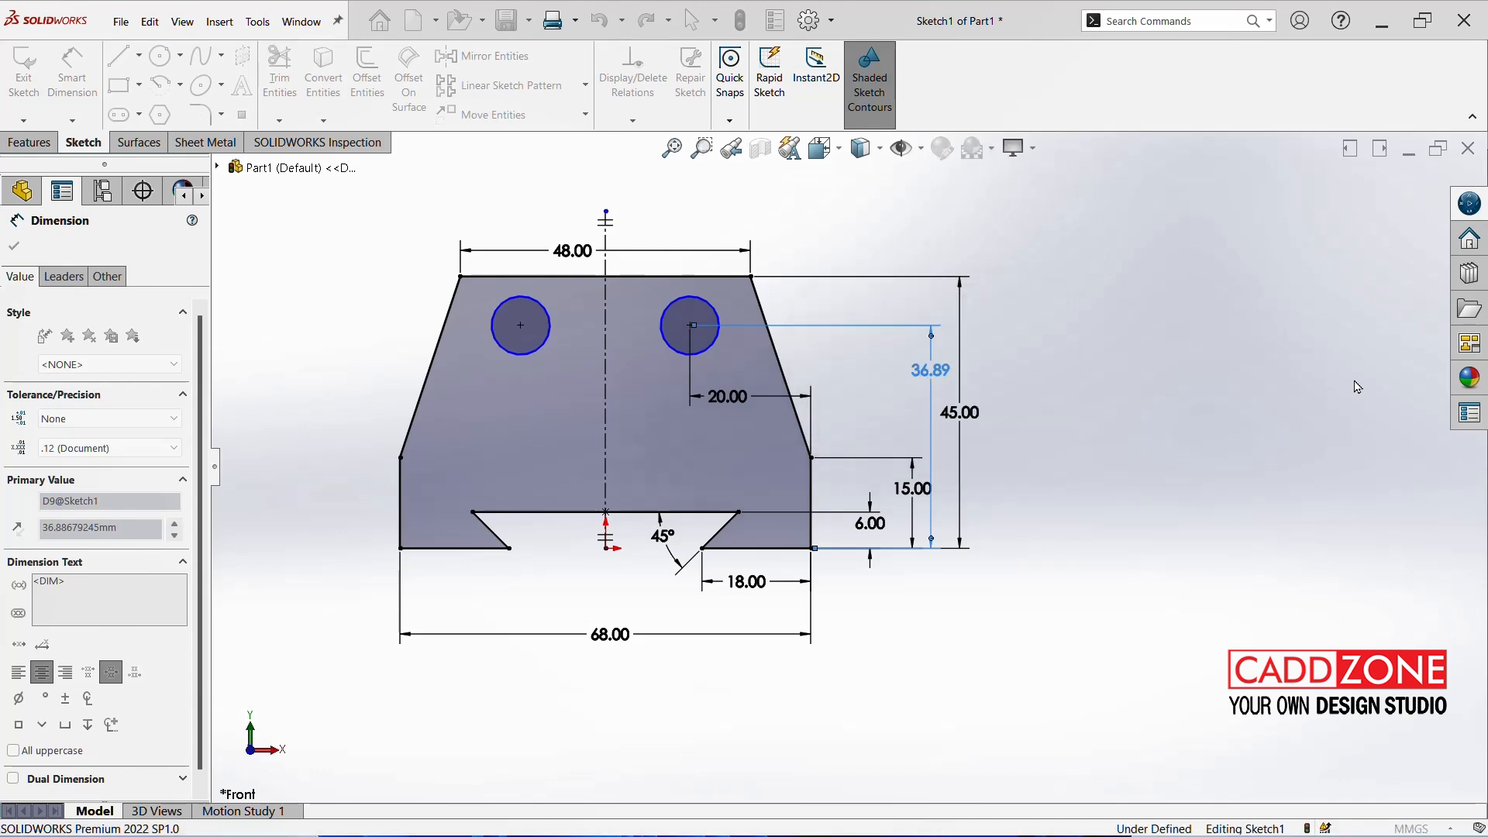
left_click(1099, 496)
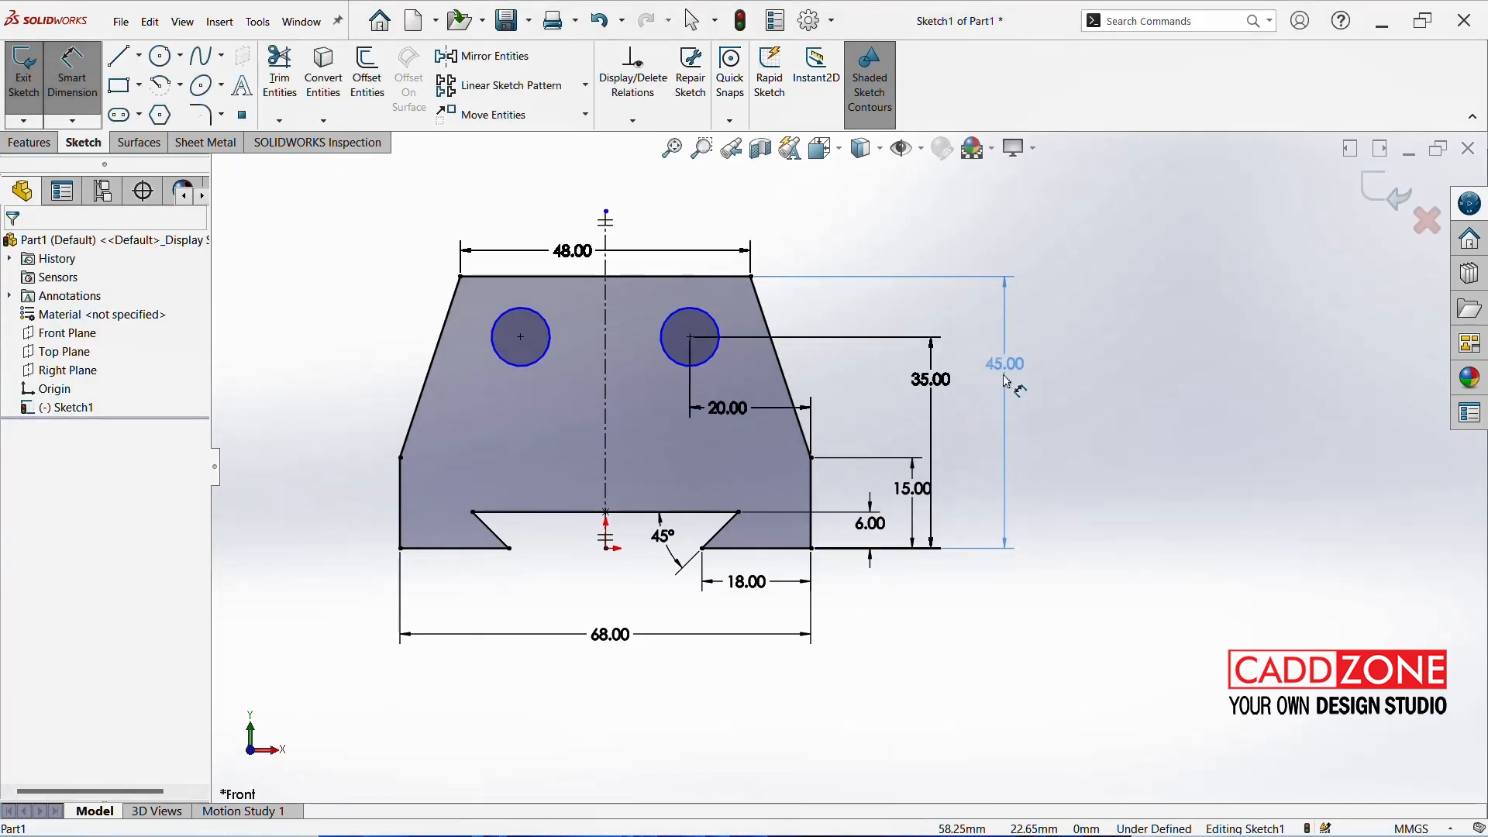
Tidy the sketch by spacing the 45, 35, 15, 20, 68 and 18 mm dimensions clear of one another
left_click(1005, 380)
left_click_drag(947, 401, 958, 428)
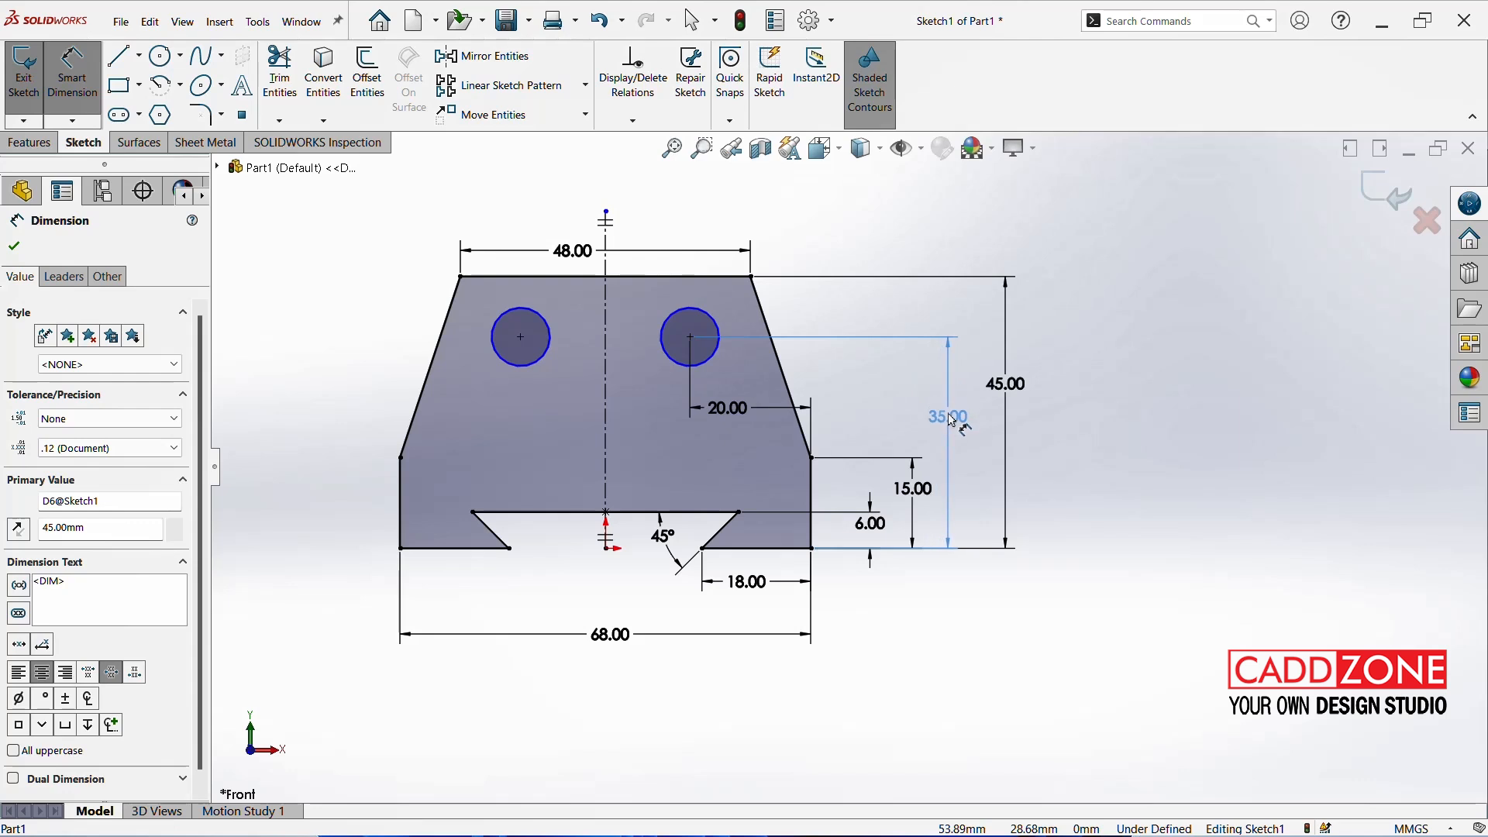
left_click(917, 497)
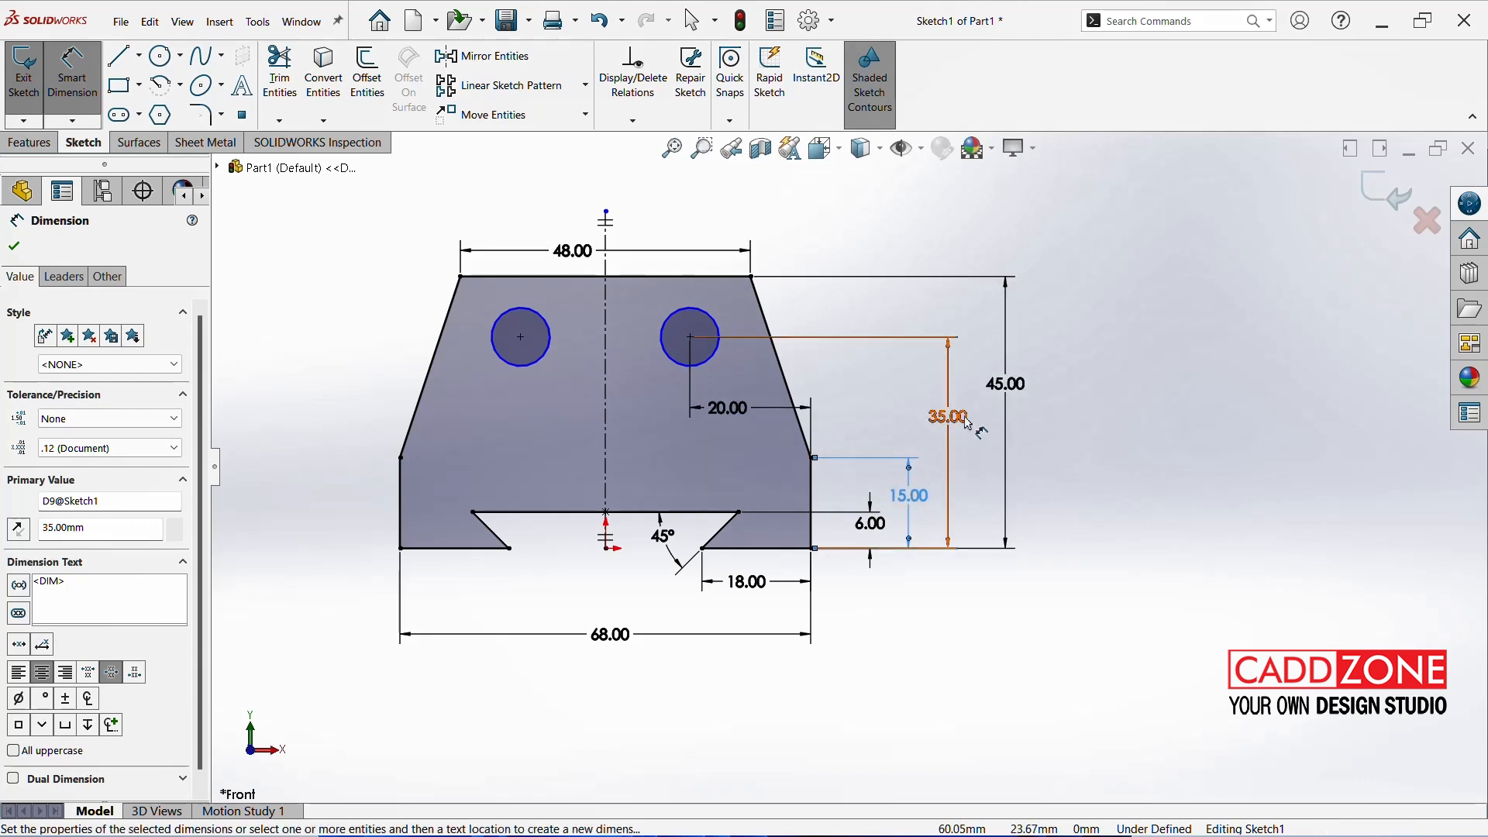
left_click(737, 417)
left_click_drag(741, 423, 746, 441)
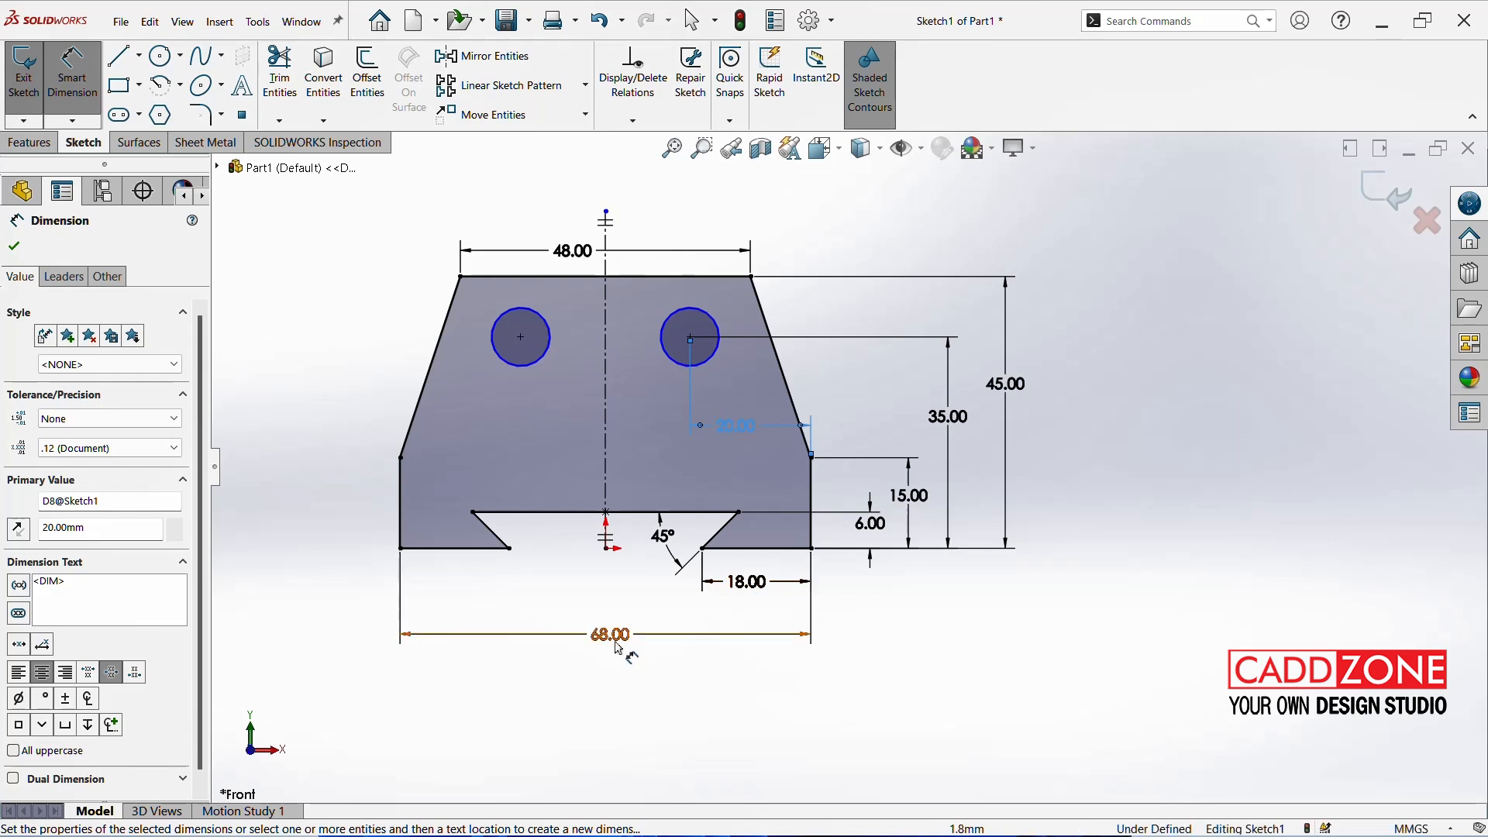
mouse_move(613, 636)
left_mouse_down()
mouse_move(606, 585)
mouse_move(597, 641)
mouse_move(610, 626)
left_mouse_up()
left_click(769, 588)
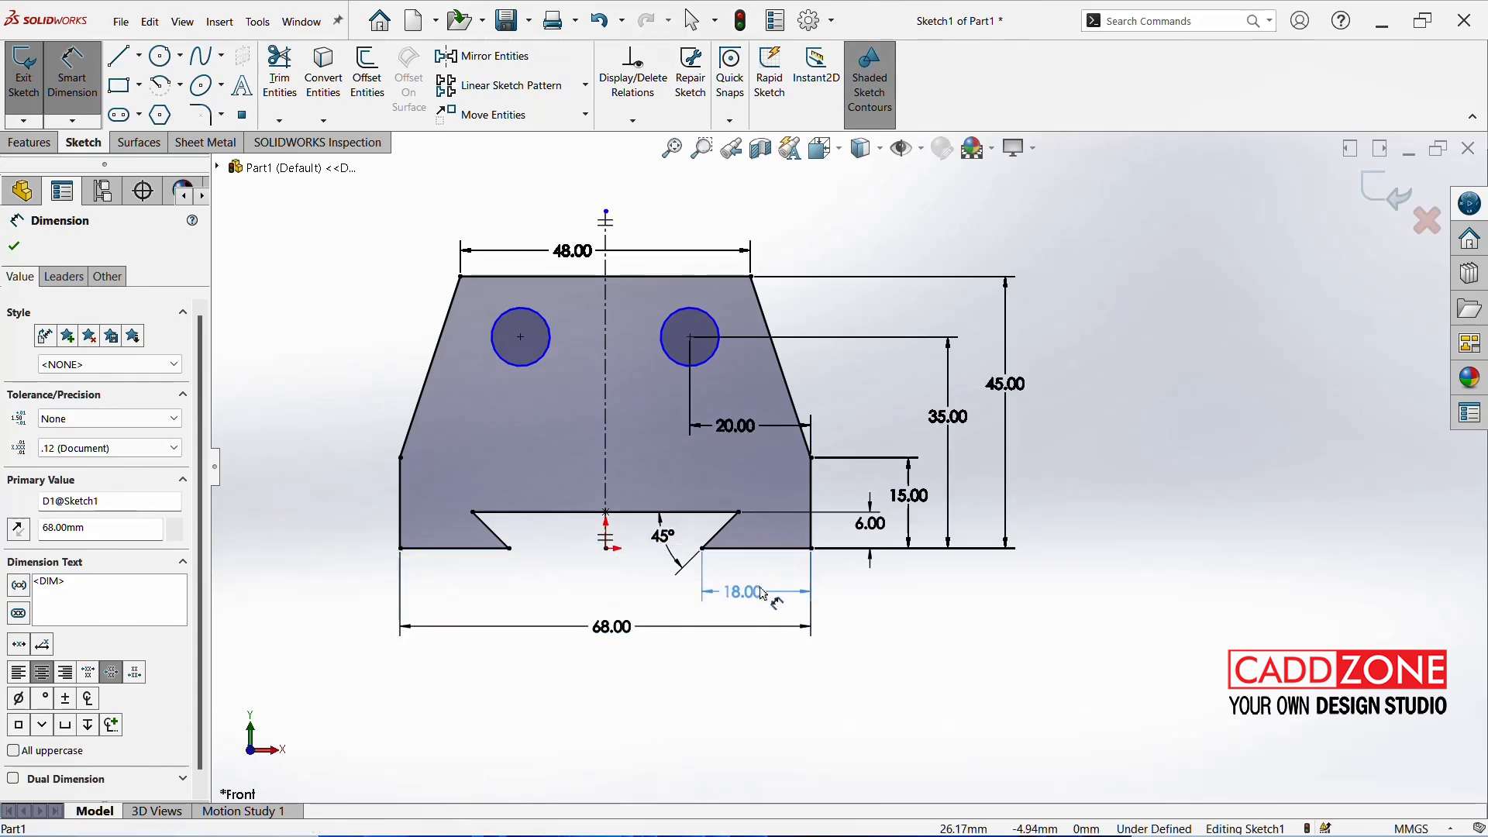
left_click_drag(634, 633, 637, 629)
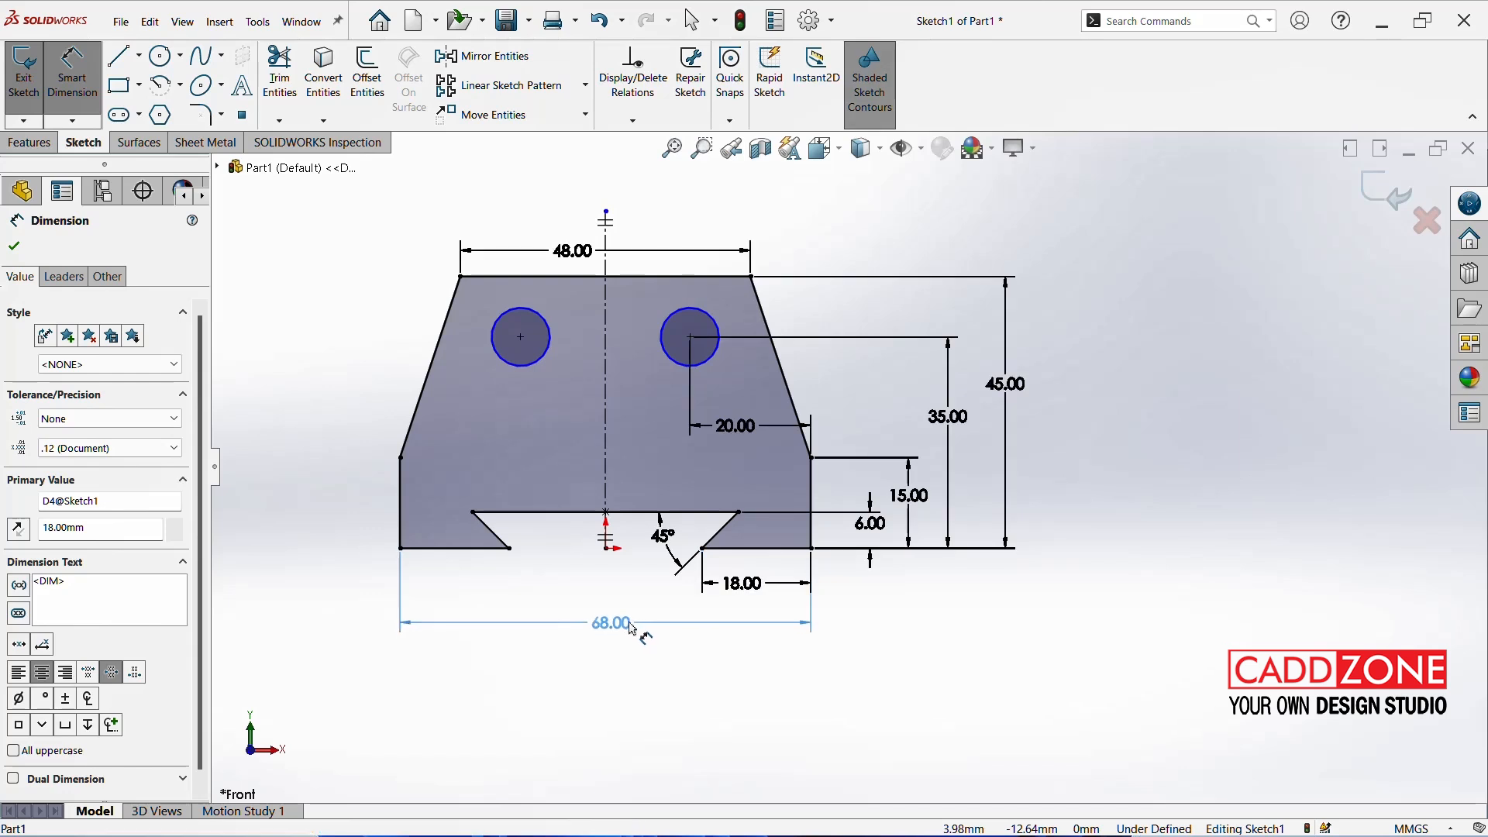
Try placing the 35 mm hole height dimension outside the 45 mm overall height dimension and undo the move
mouse_move(967, 434)
left_mouse_down()
mouse_move(1023, 459)
mouse_move(1178, 442)
left_mouse_up()
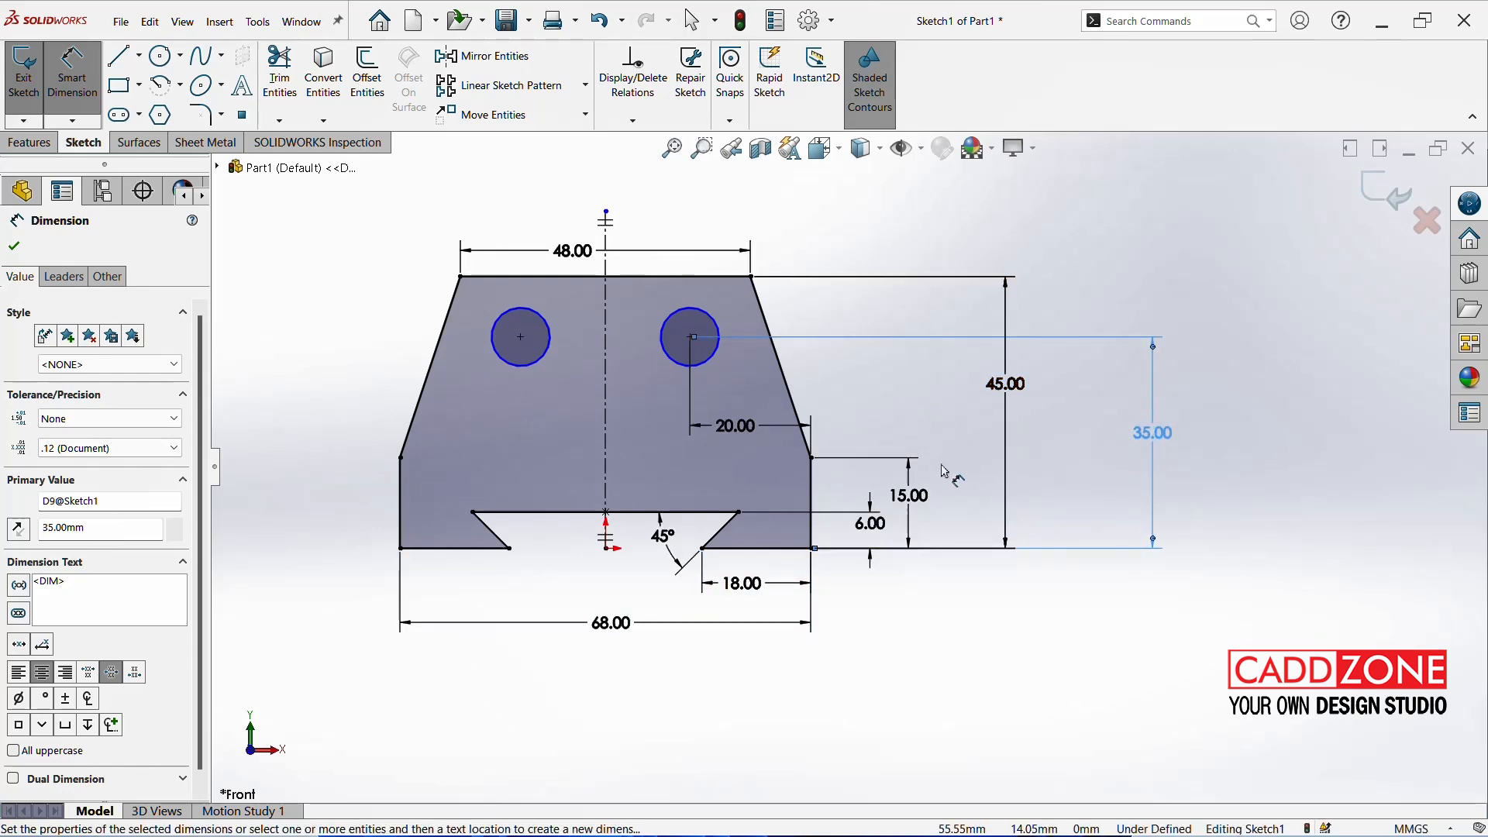
key("Escape")
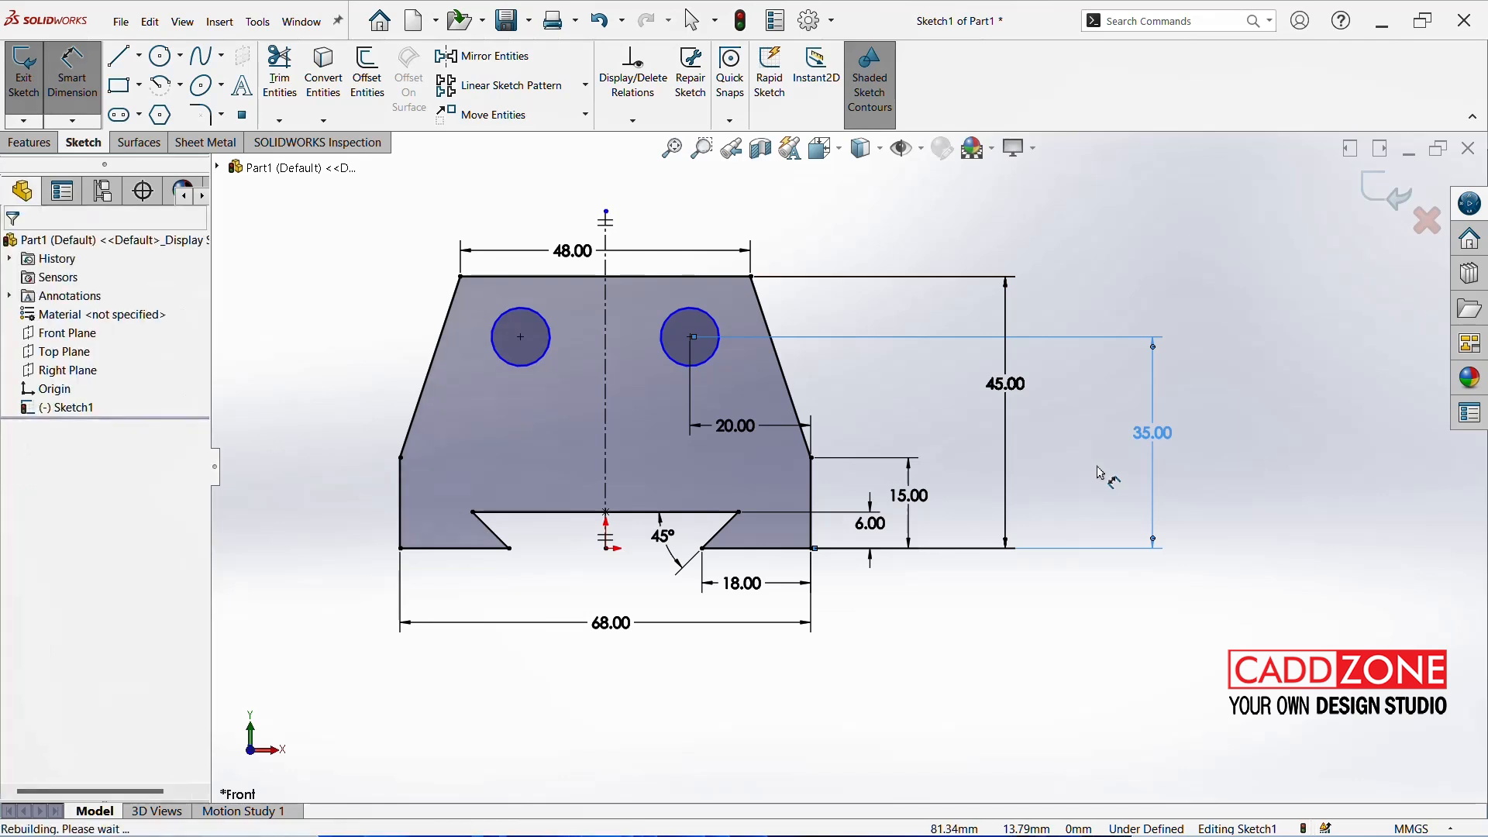
key("ctrl+z")
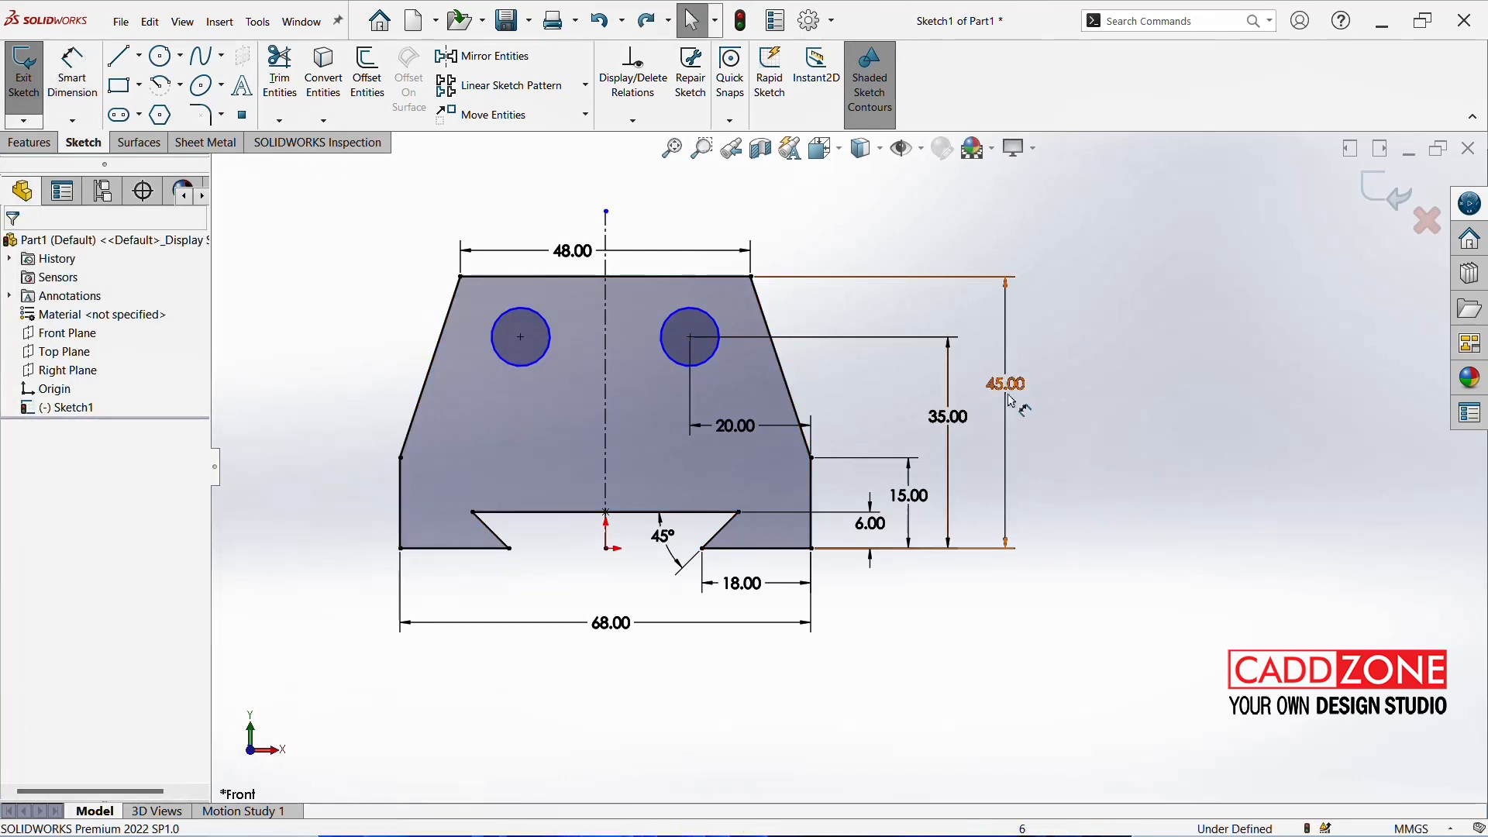
Dimension the right hole's diameter as 10 mm, placing the dimension above the profile's upper right corner
left_click_drag(1012, 401, 1013, 404)
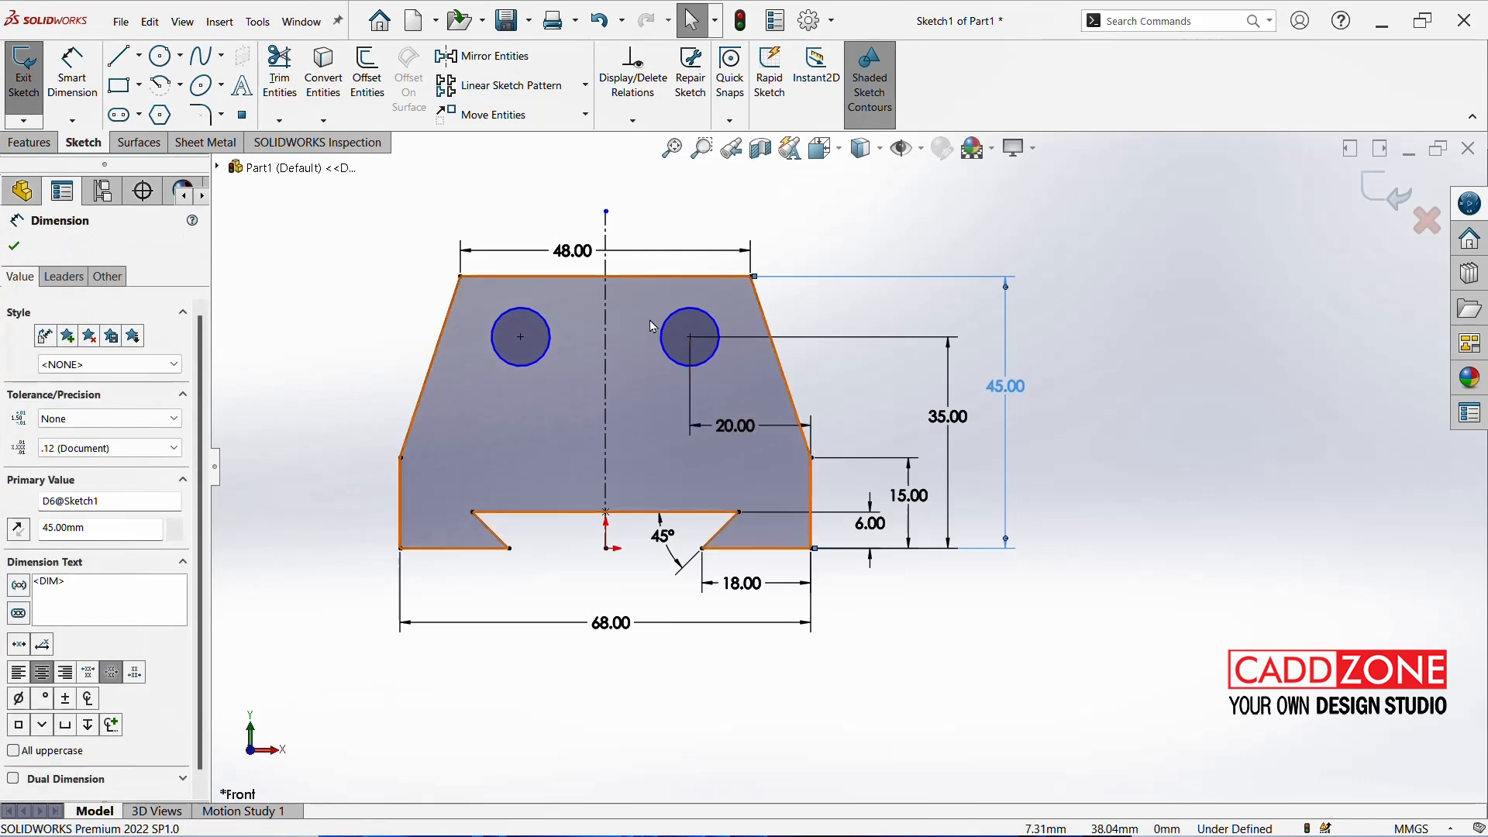
left_click(679, 309)
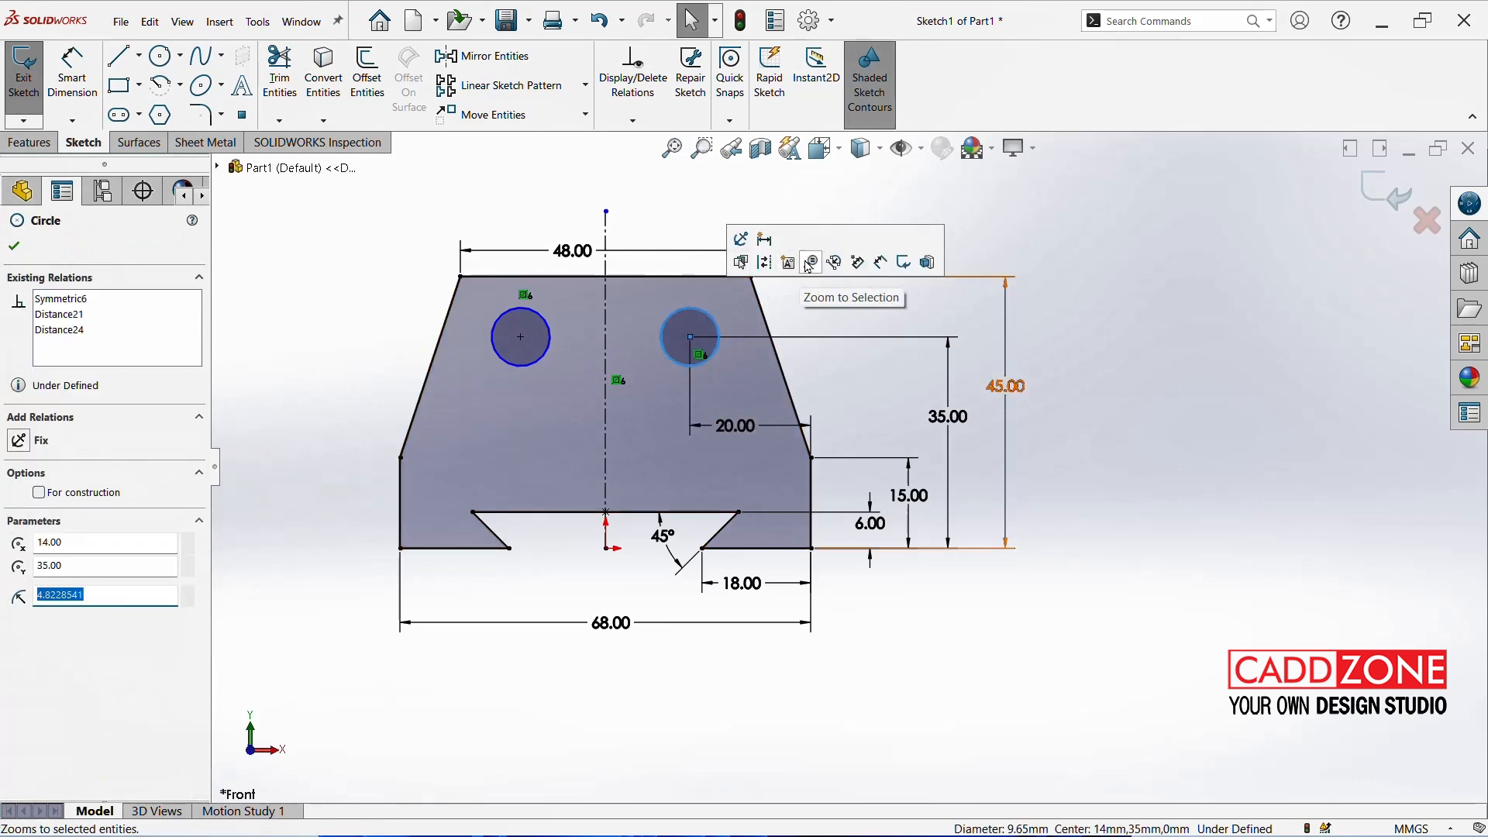
left_click(351, 254)
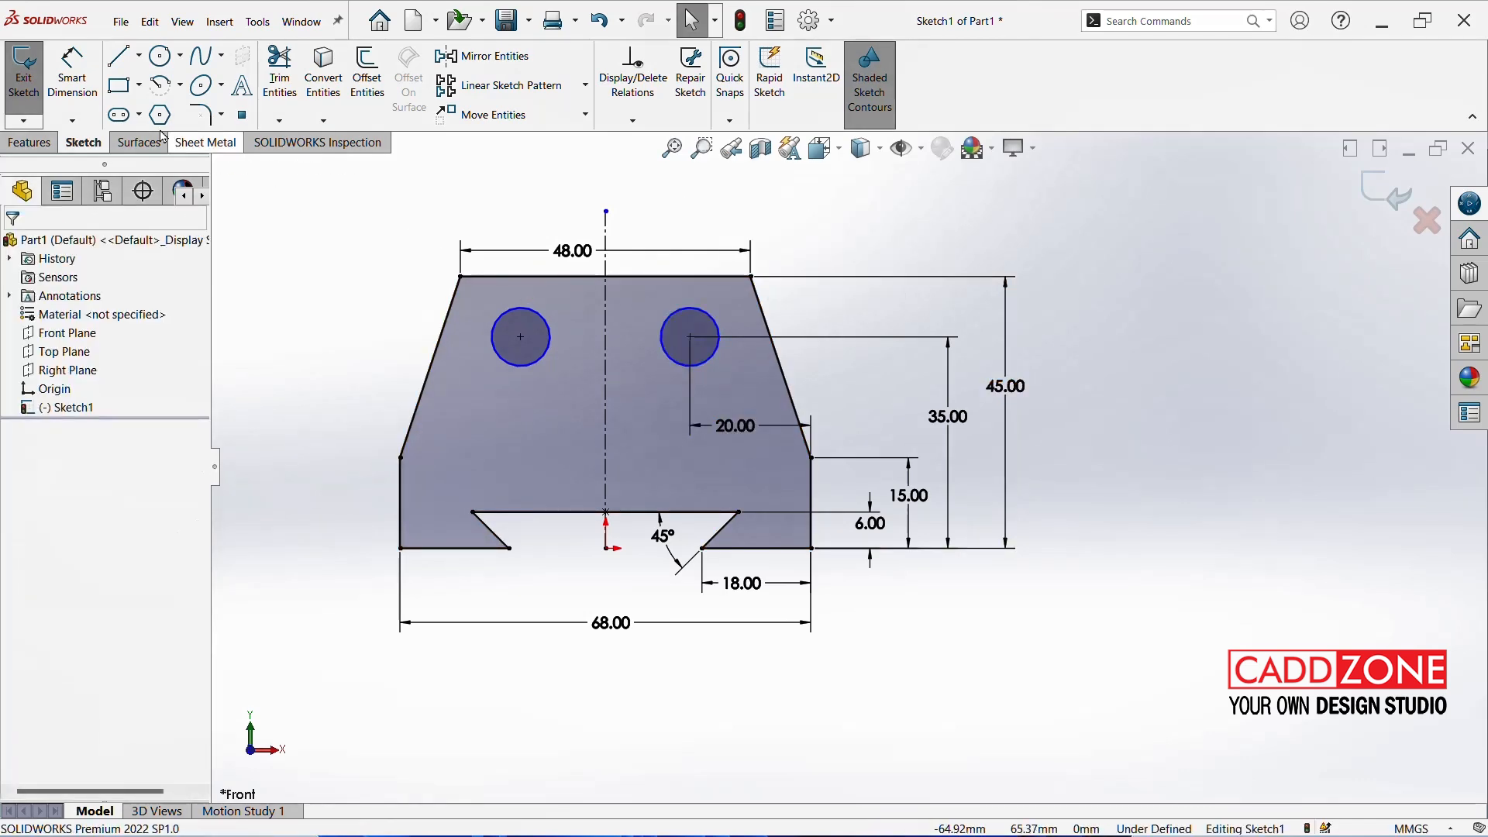
left_click(88, 75)
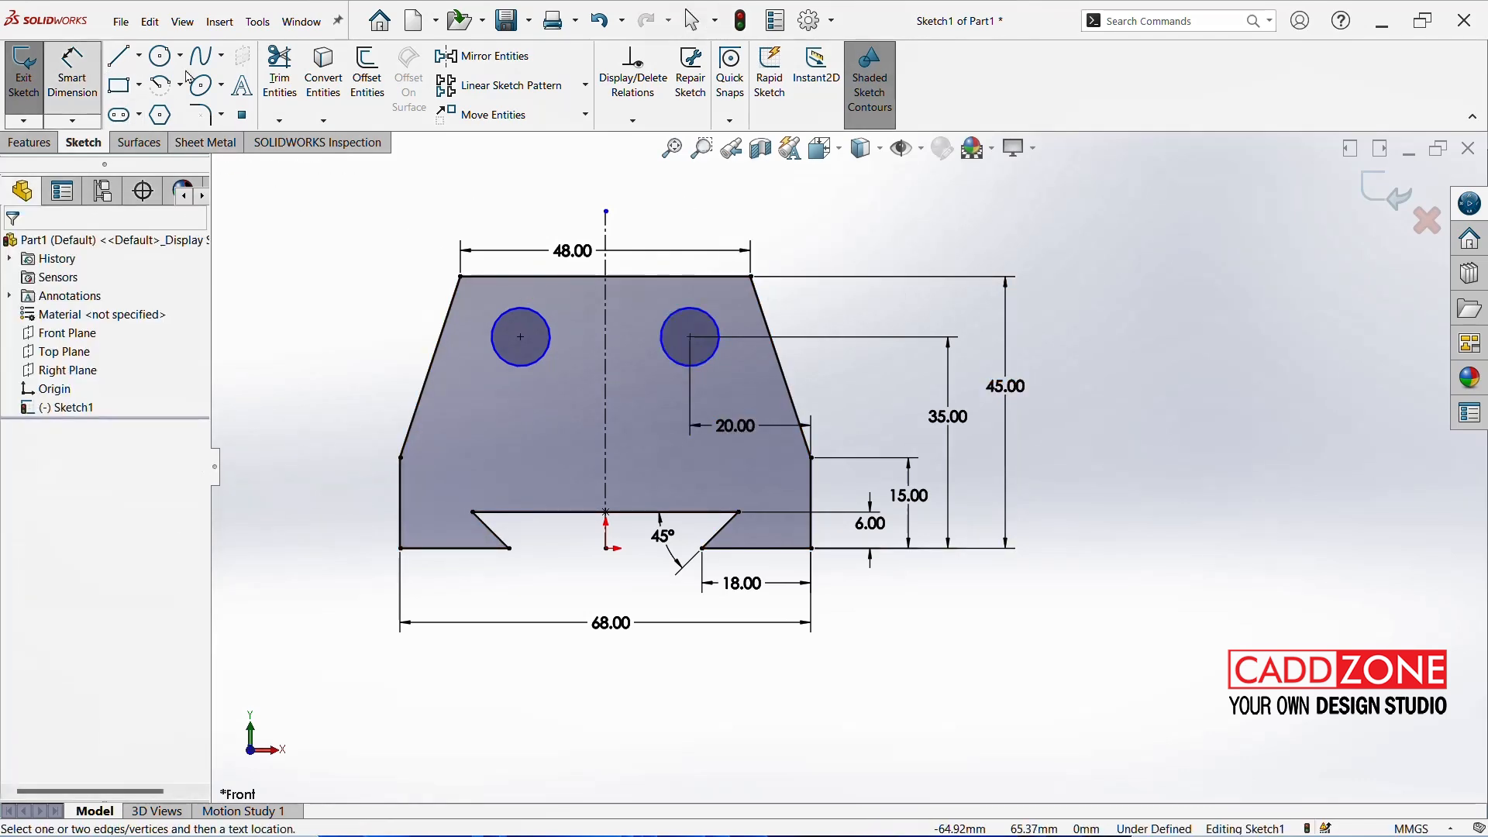
left_click(707, 318)
left_click(767, 231)
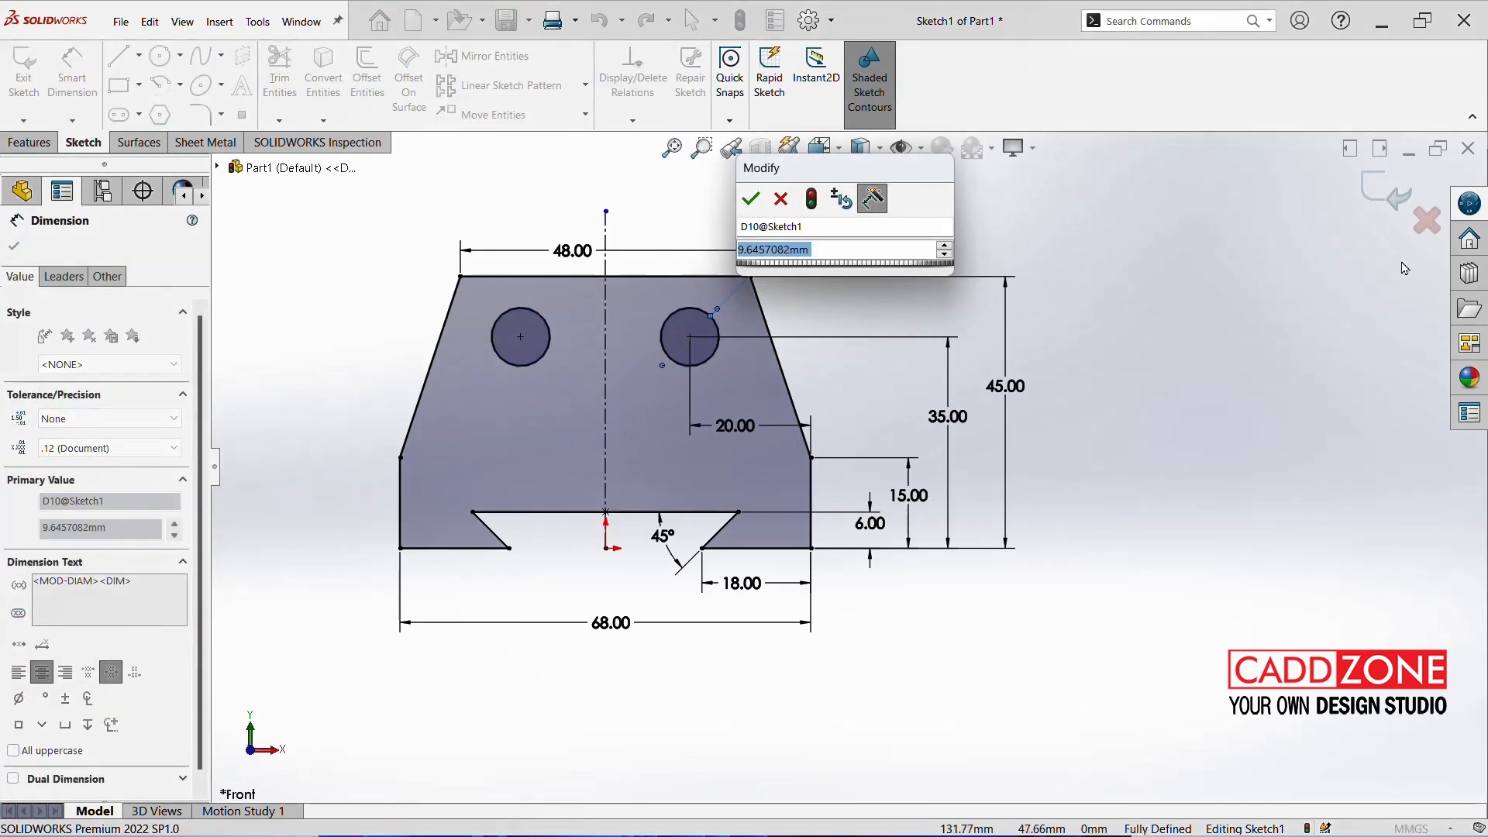
type("10")
key("Return")
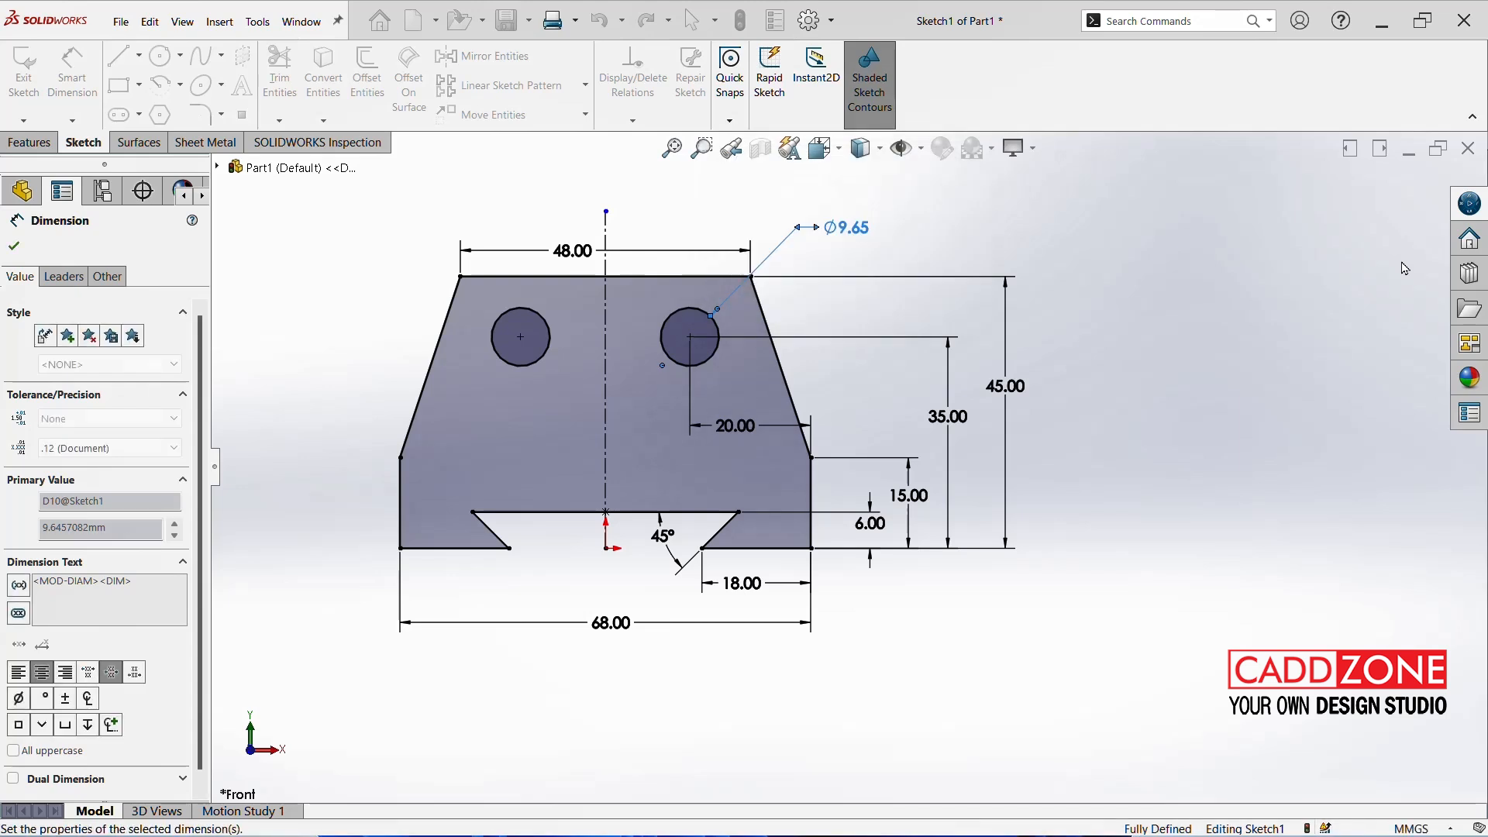
left_click(1252, 375)
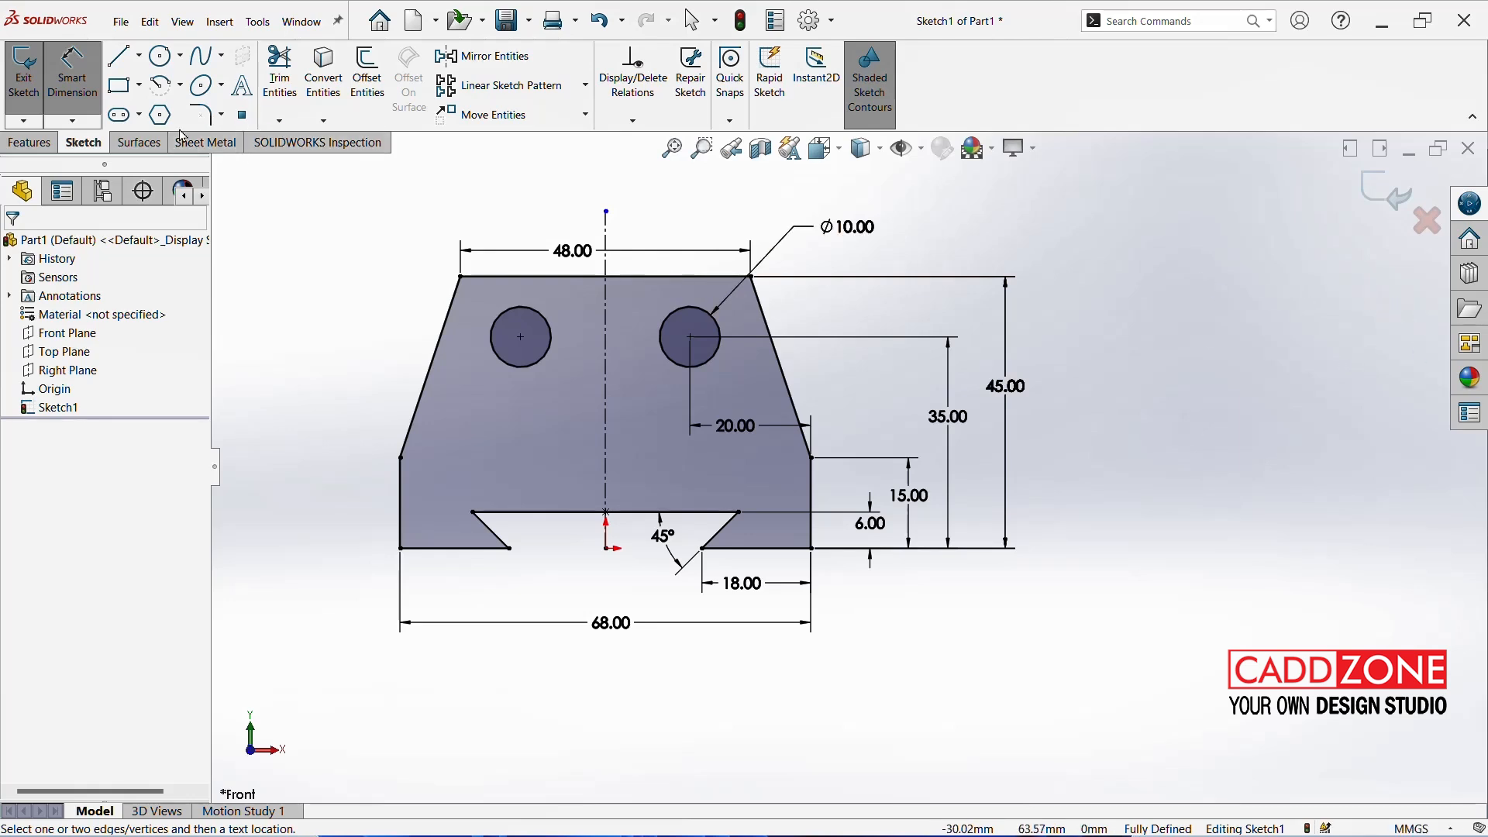
Exit the profile sketch and show it in the isometric view
left_click(140, 85)
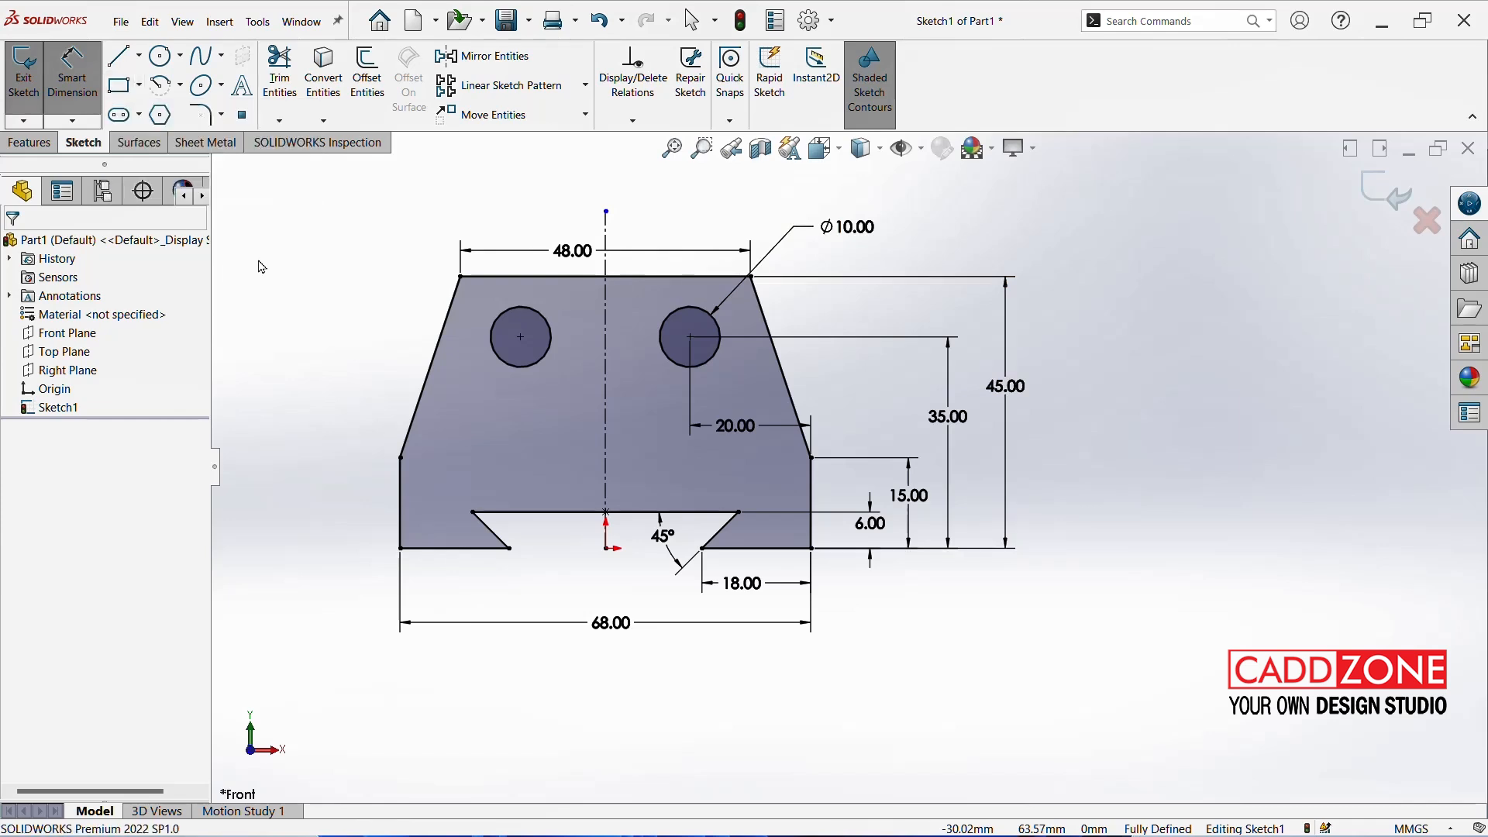
left_click(139, 114)
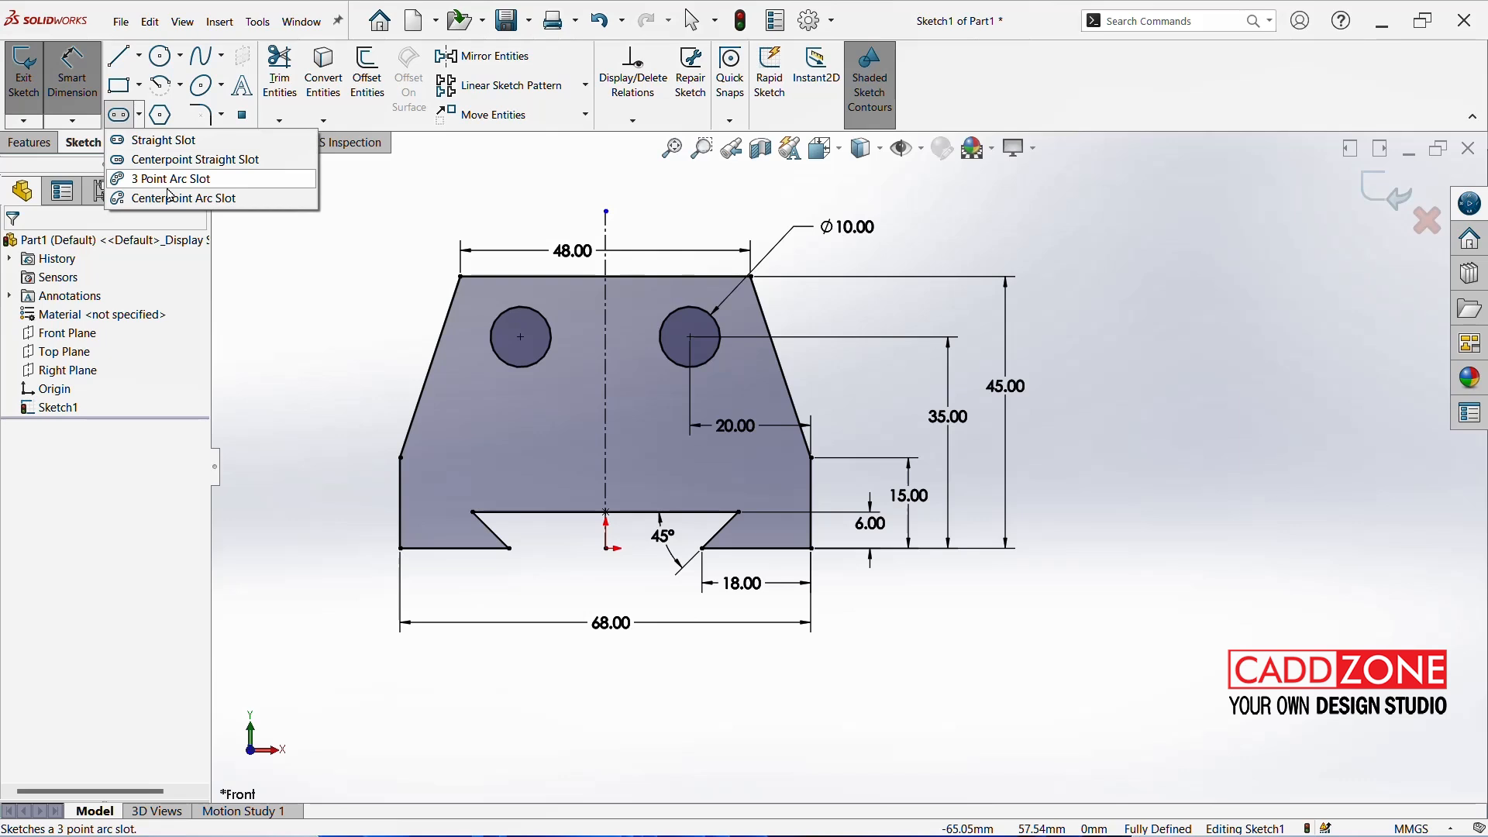
left_click(1393, 199)
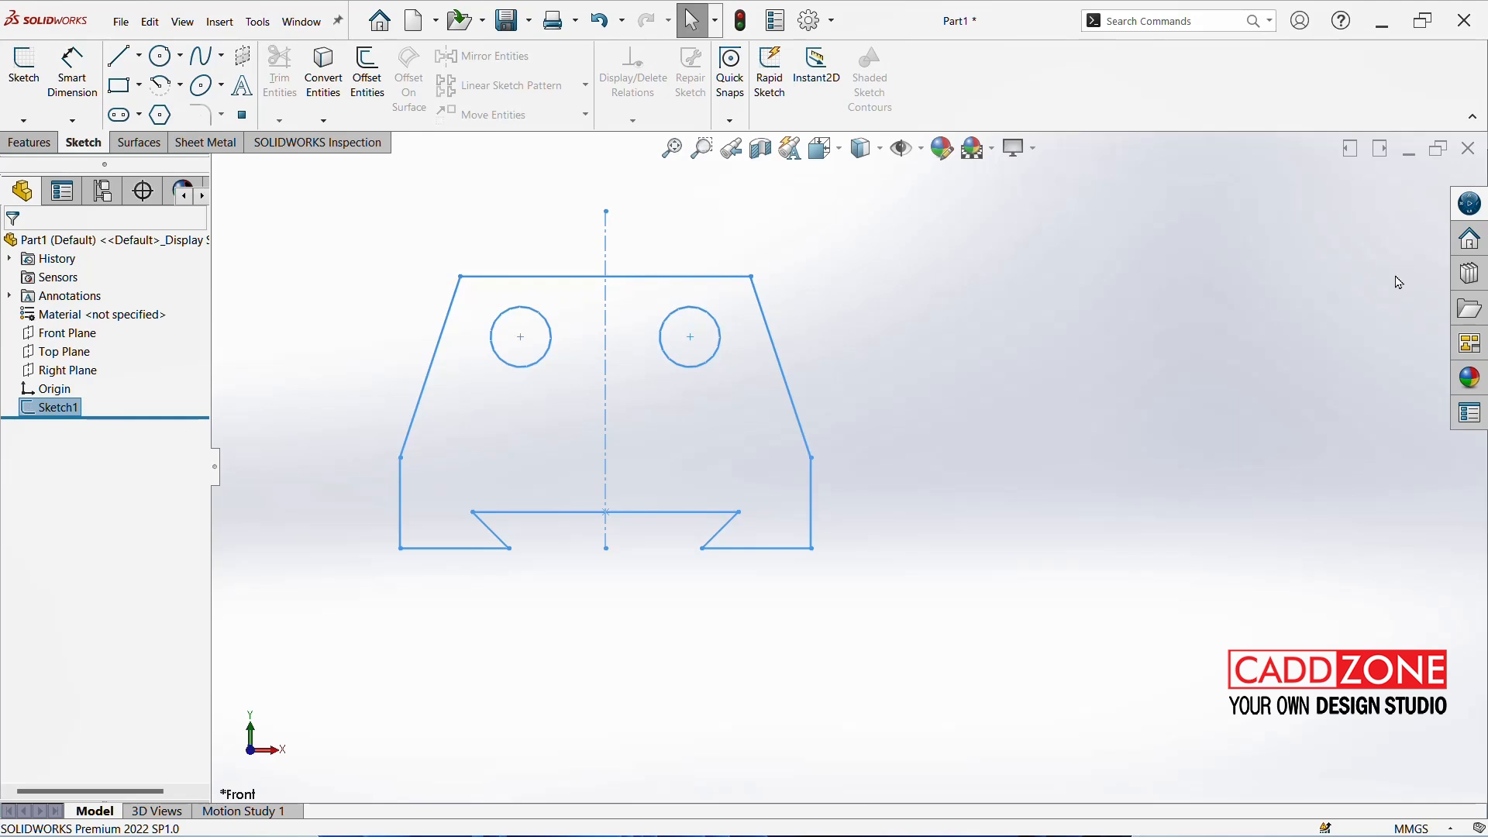
key("ctrl+7")
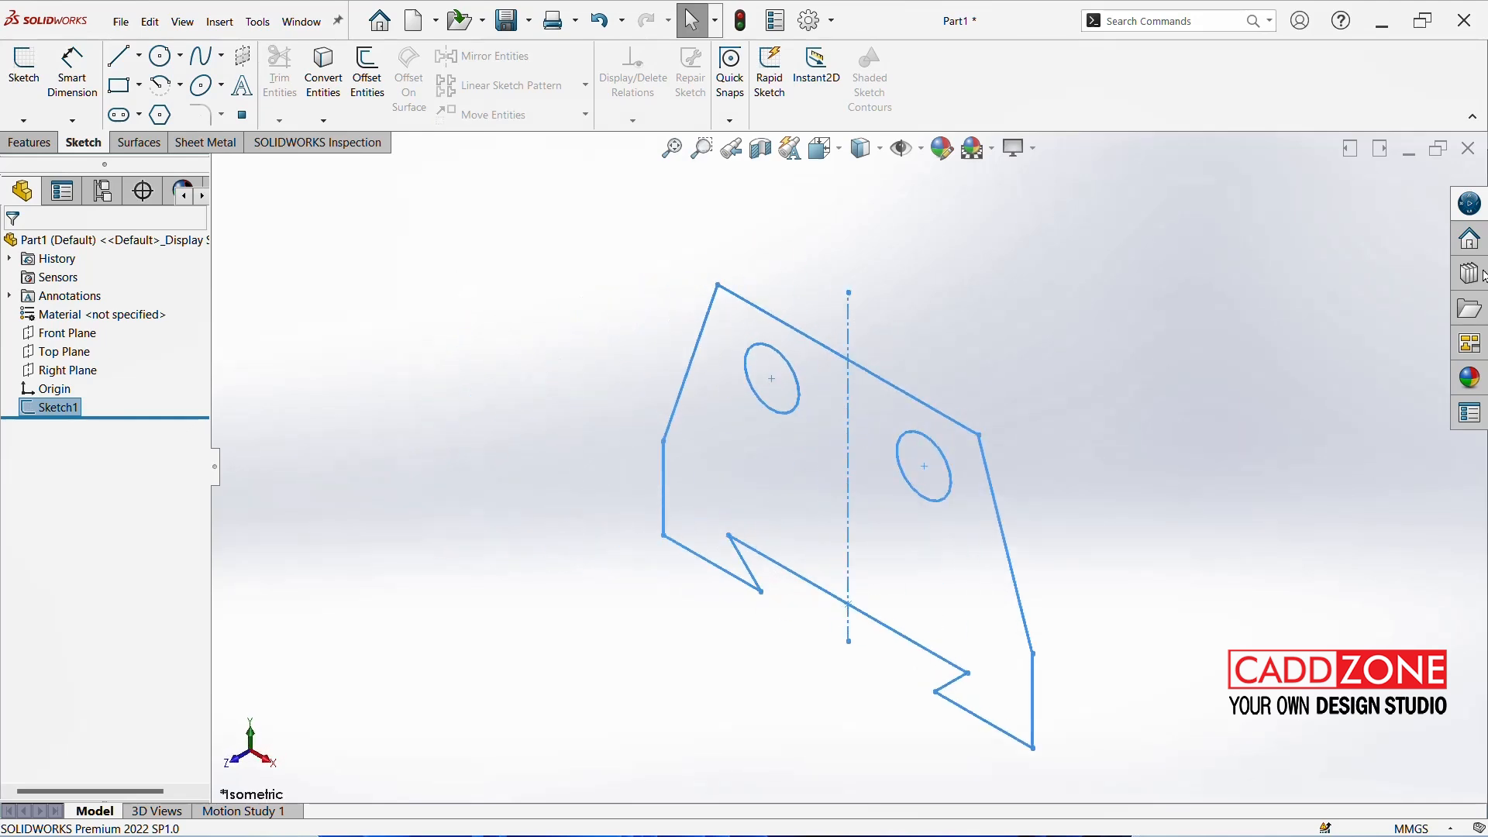
key("Escape")
Extrude Sketch1 as a boss with the Mid Plane end condition and a depth of 15 mm
left_click(30, 143)
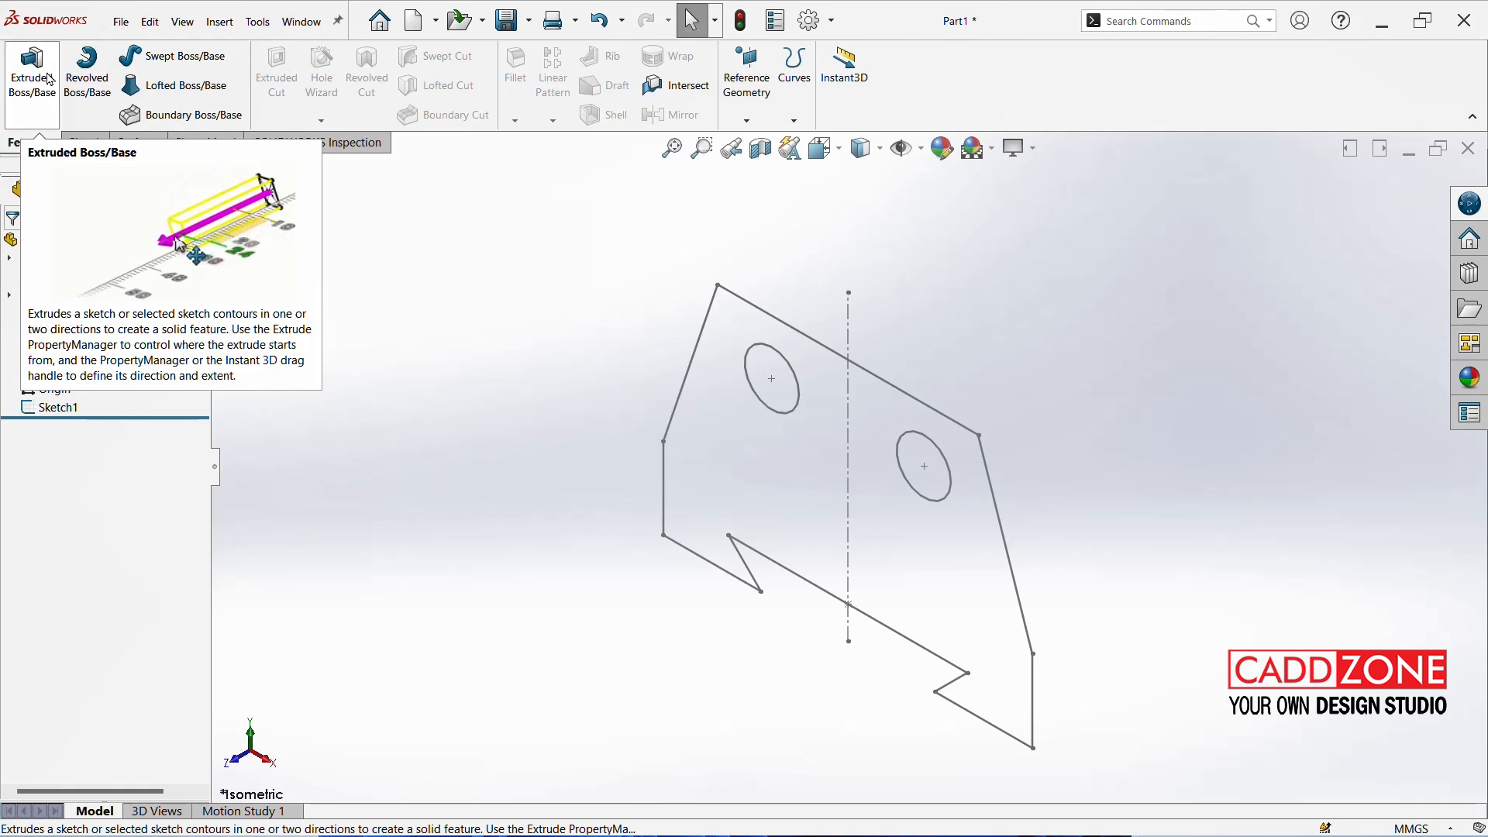
left_click(49, 79)
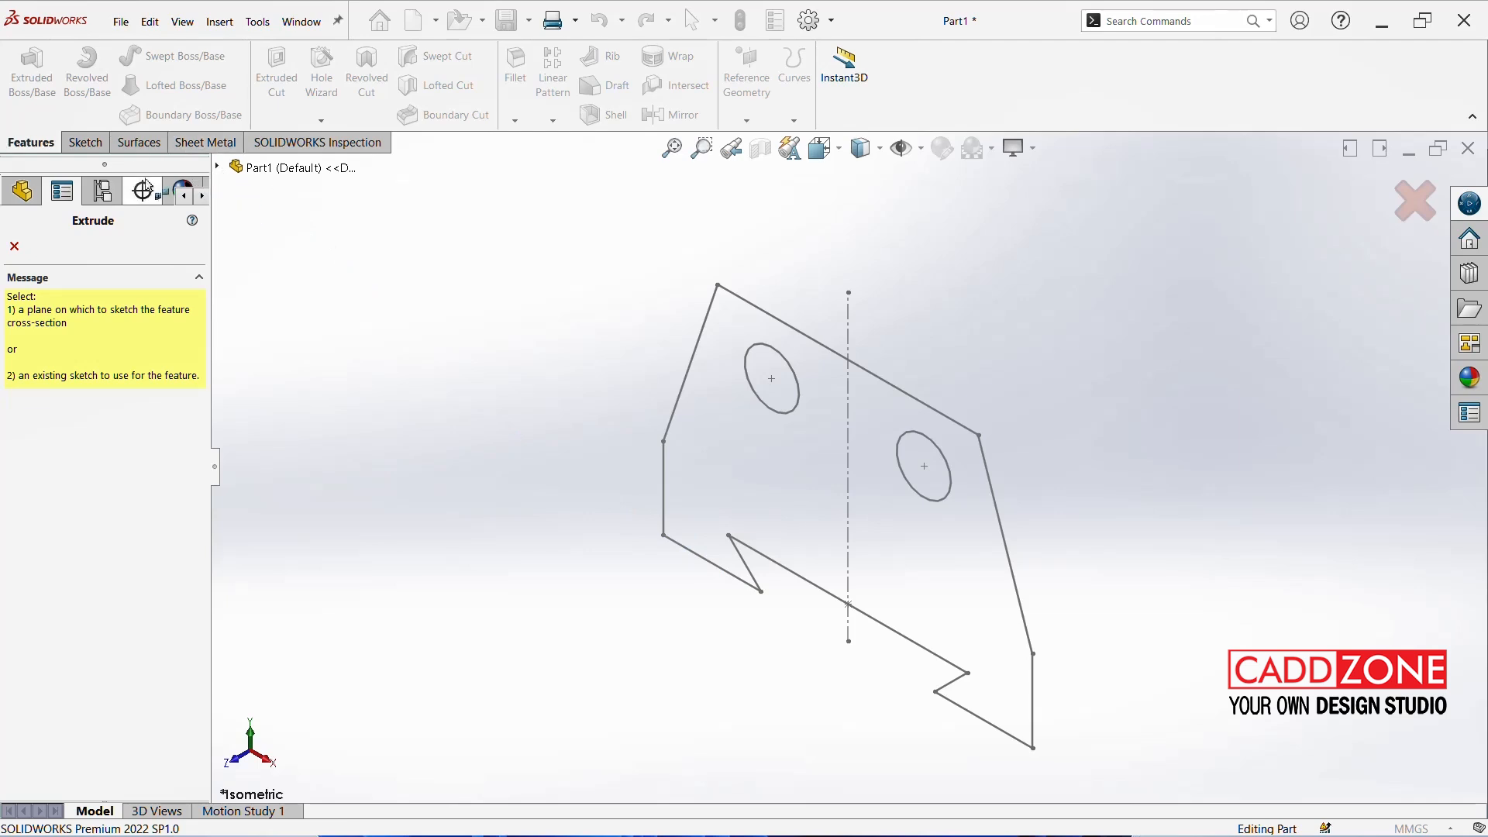
left_click(217, 168)
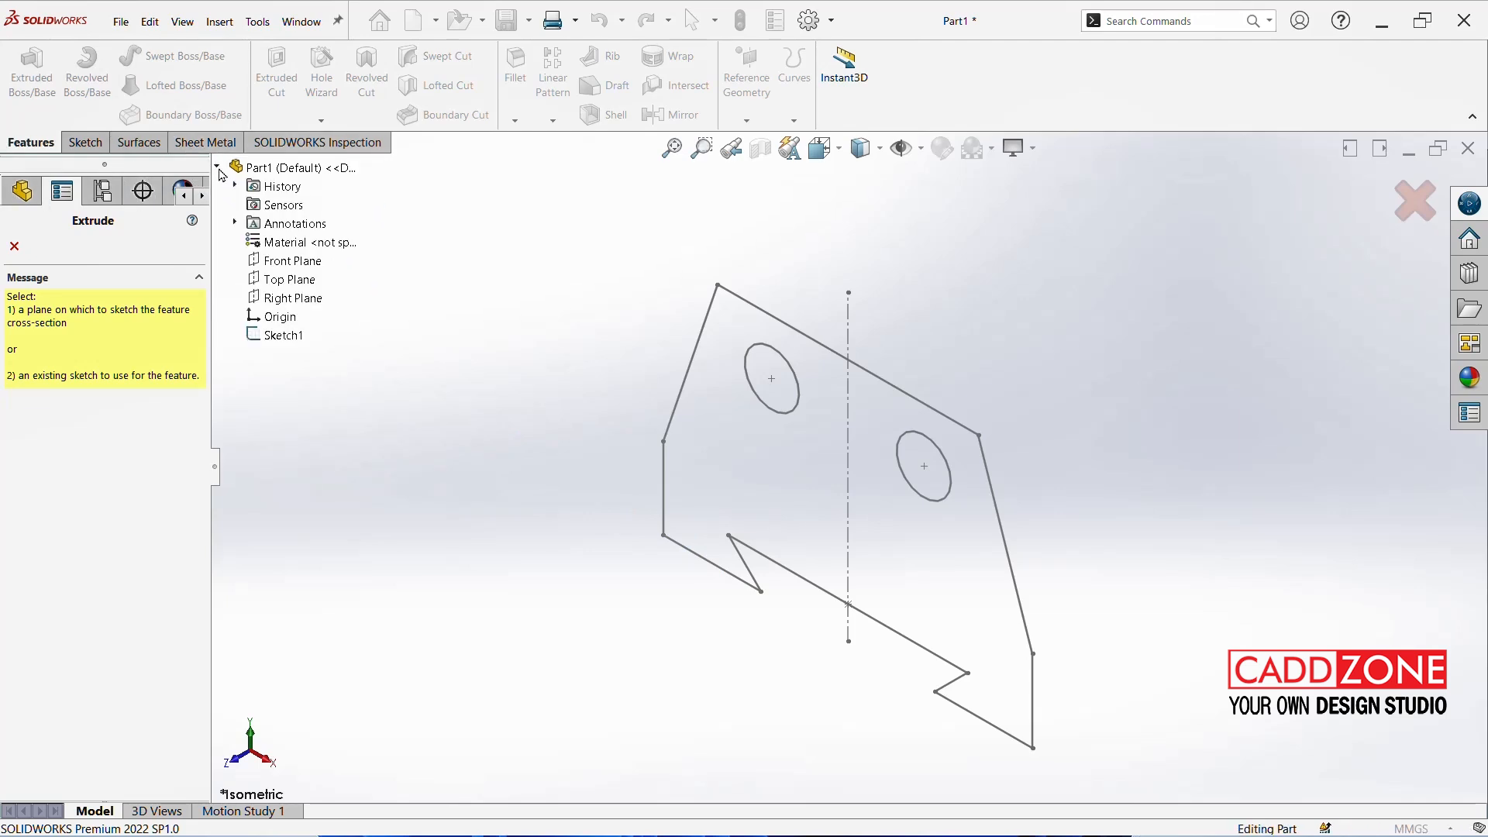
left_click(283, 336)
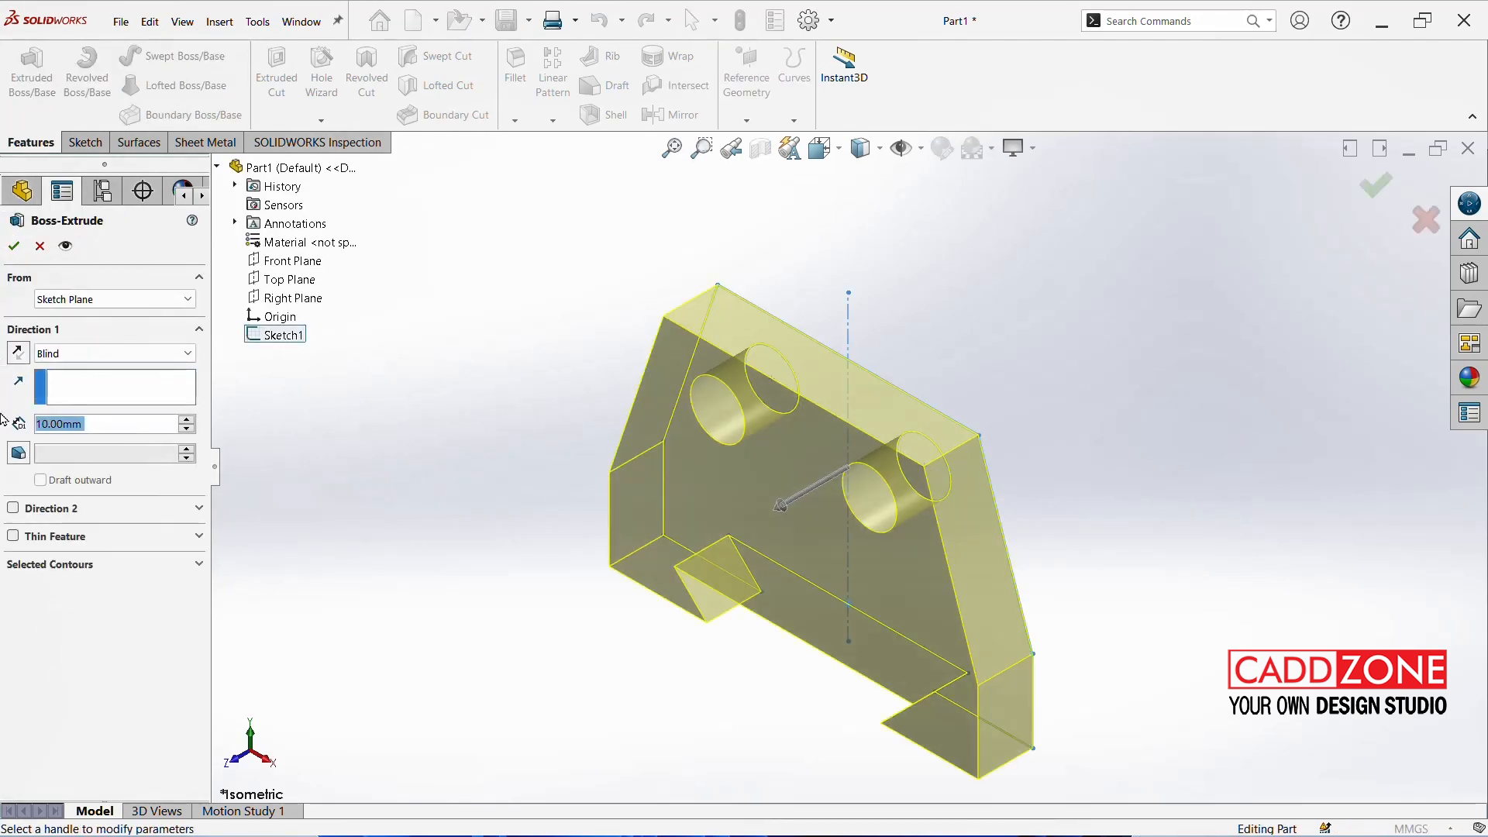
left_click(108, 354)
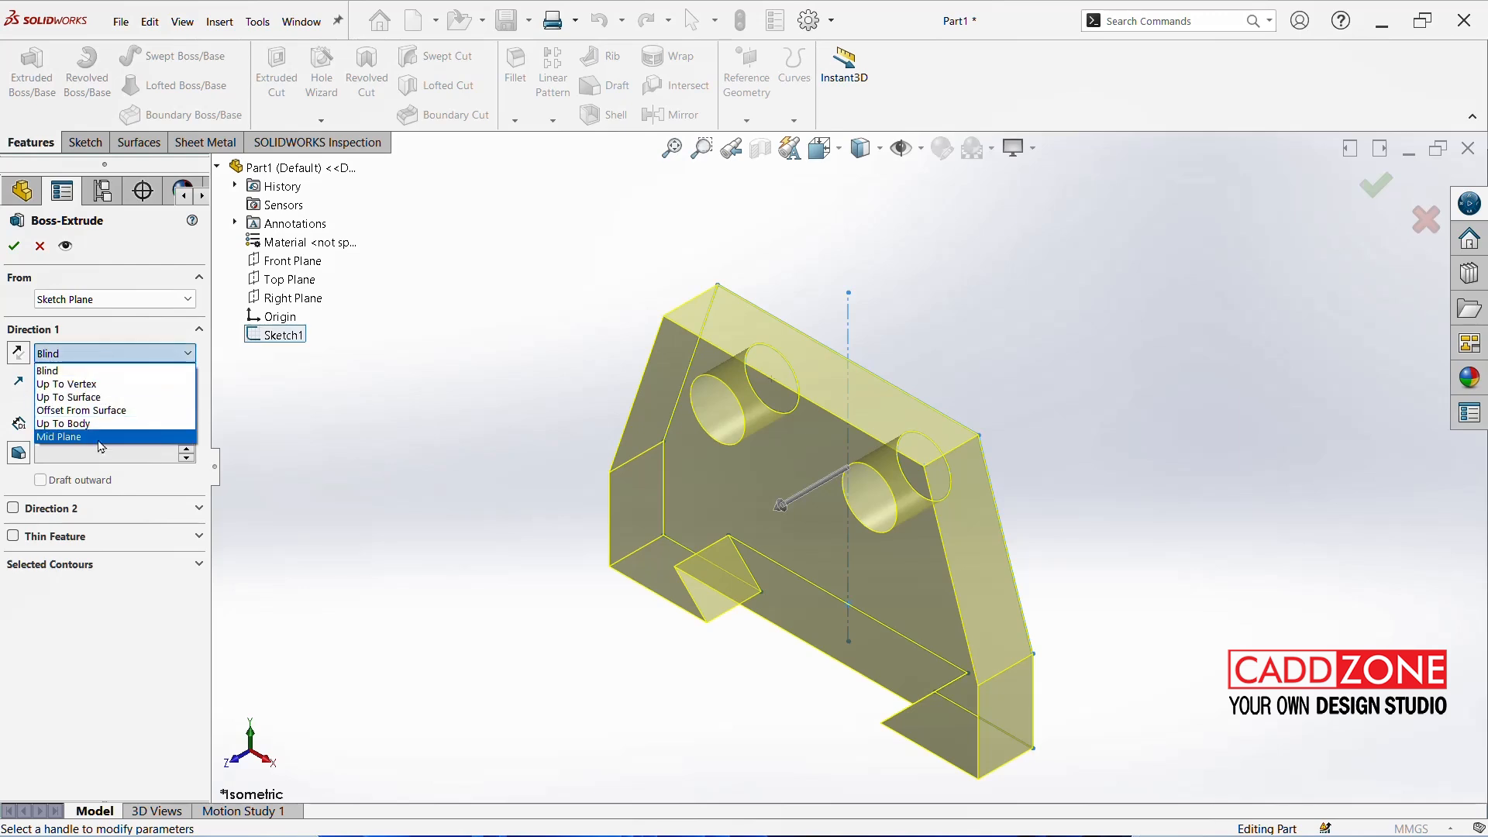
left_click(93, 437)
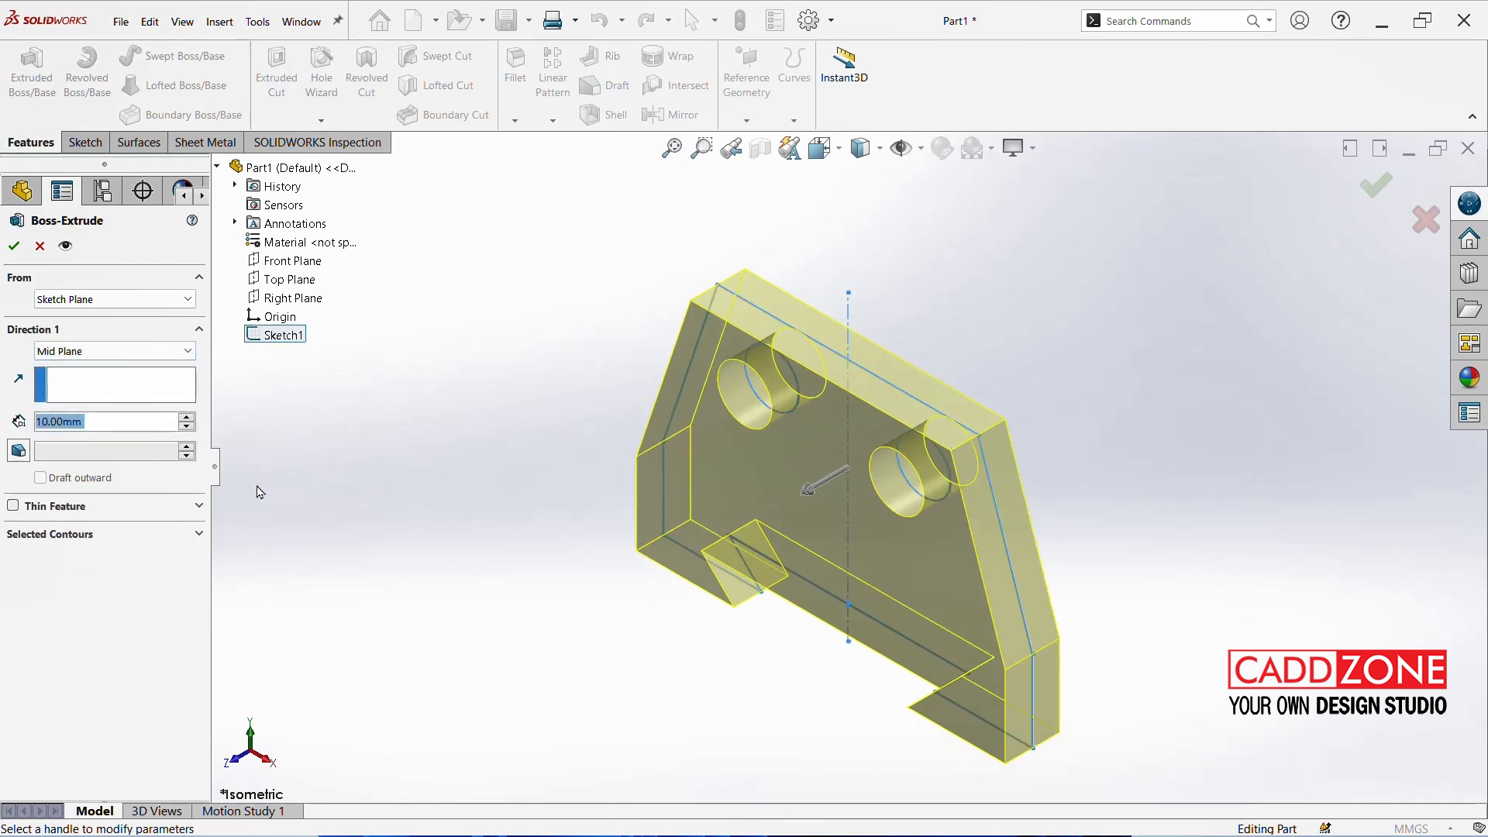
left_click(188, 418)
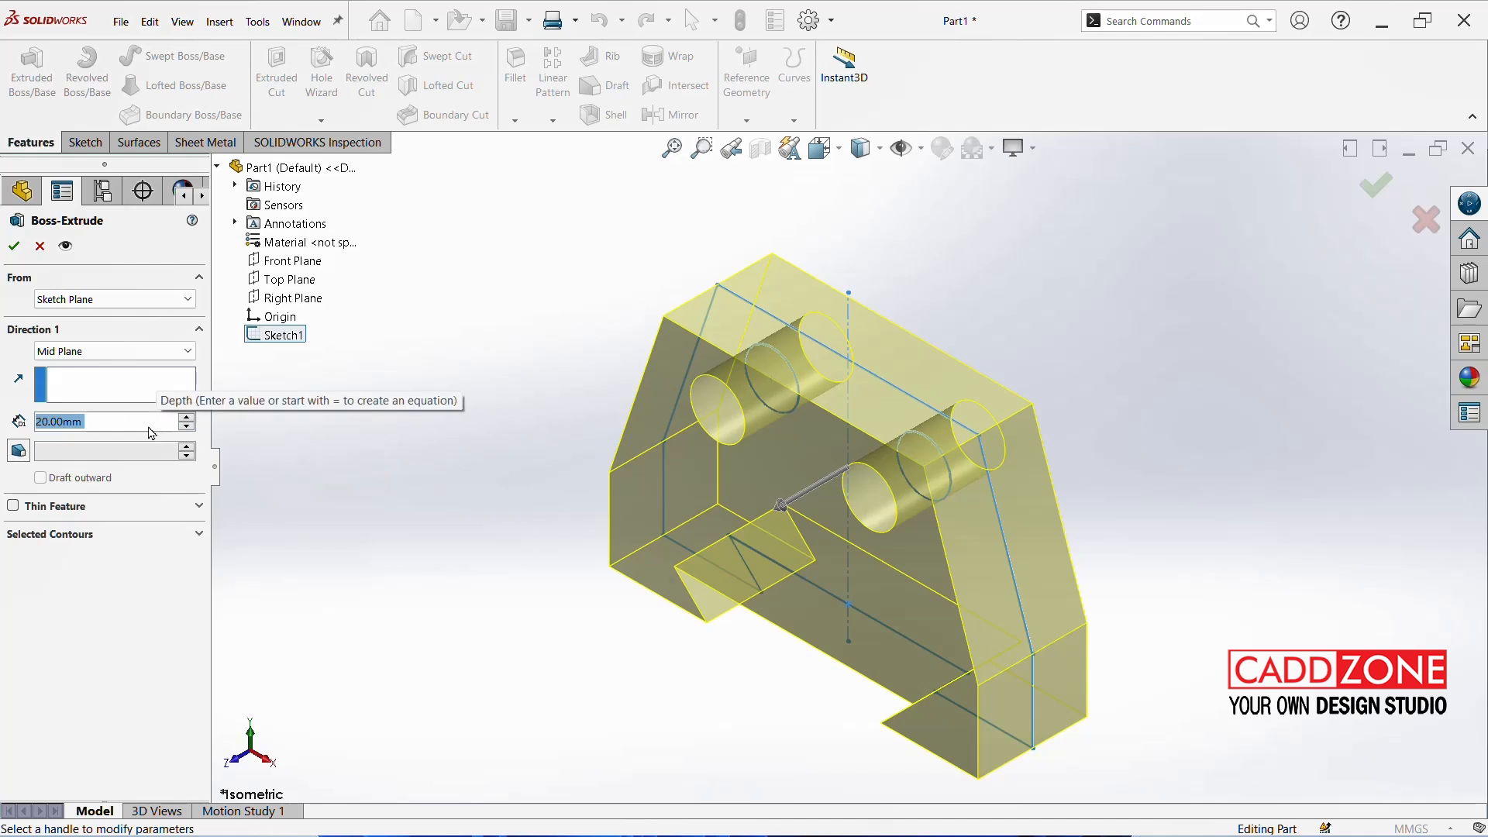
type("15")
key("Return")
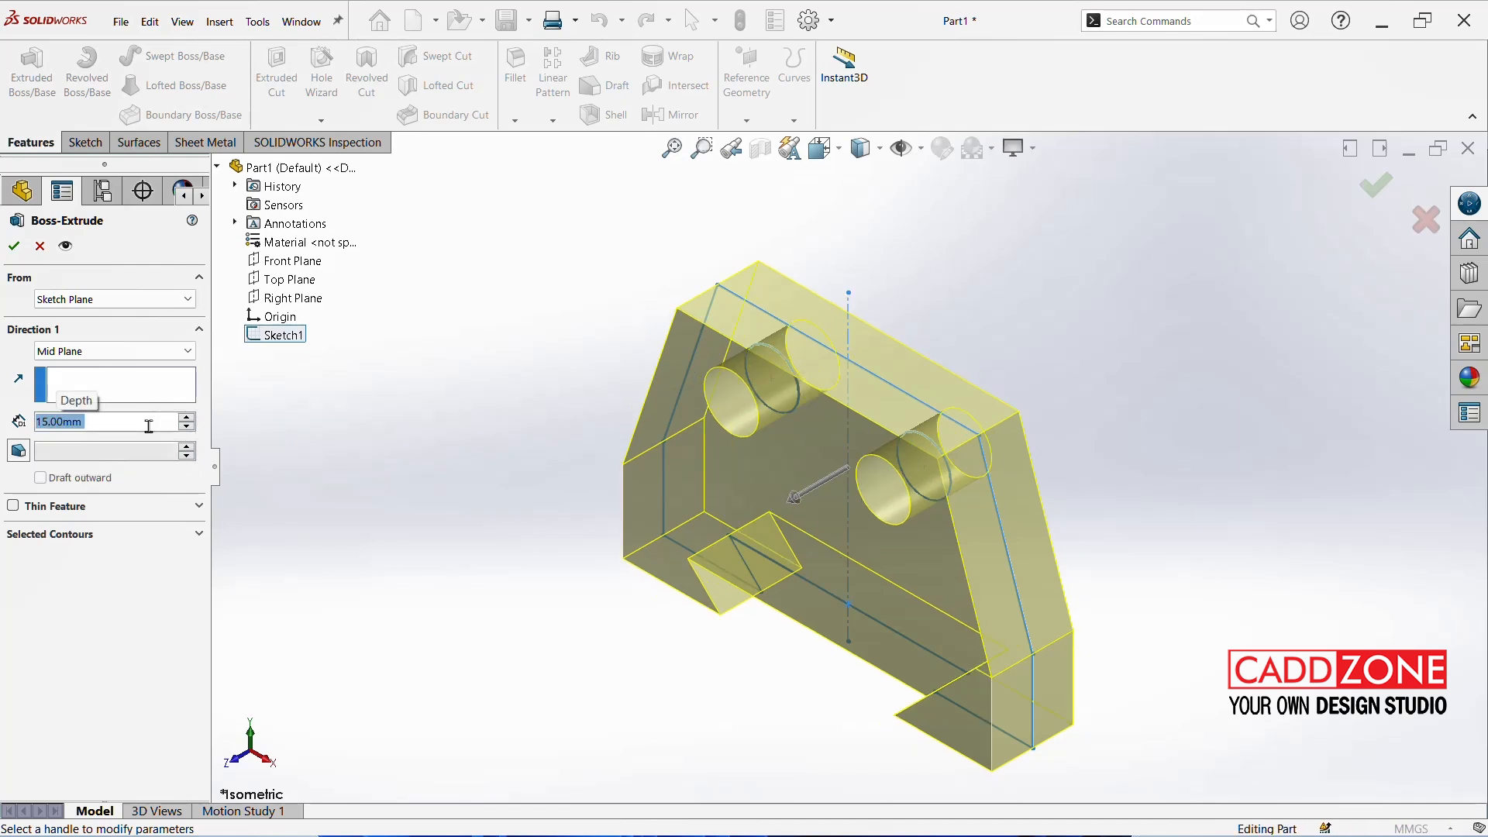